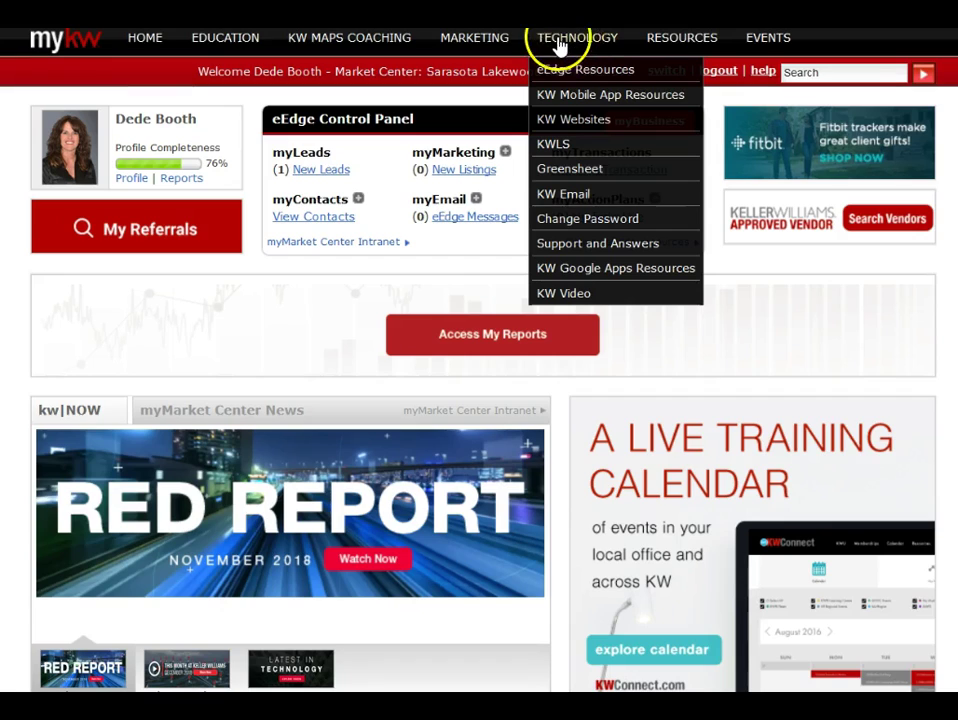
Go to the KW agent website's dashboard and open the site for editing.
click(576, 120)
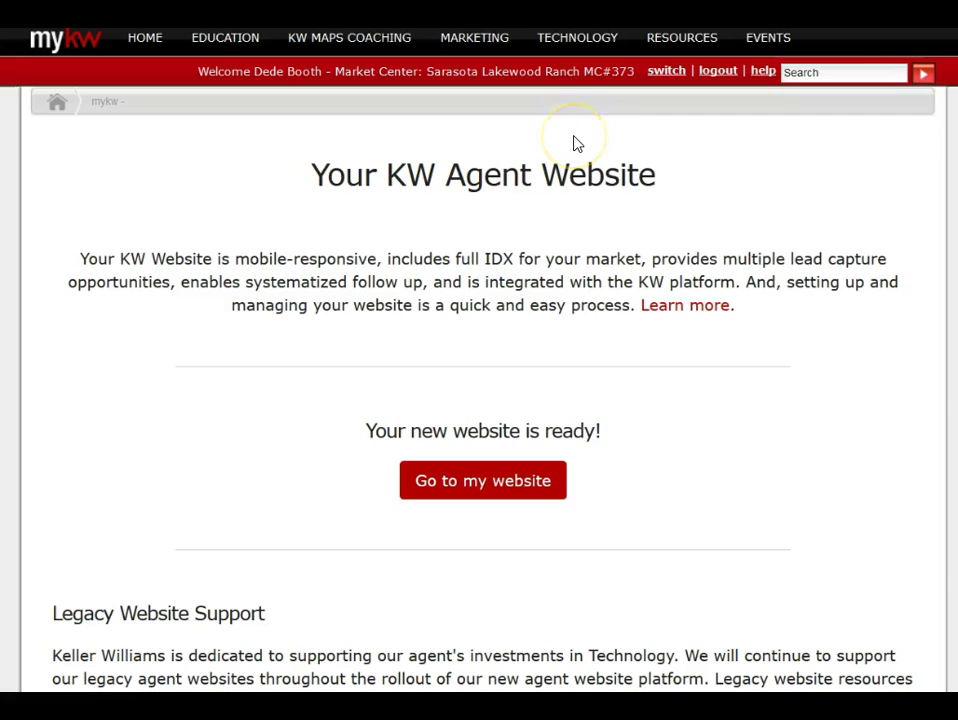
click(515, 479)
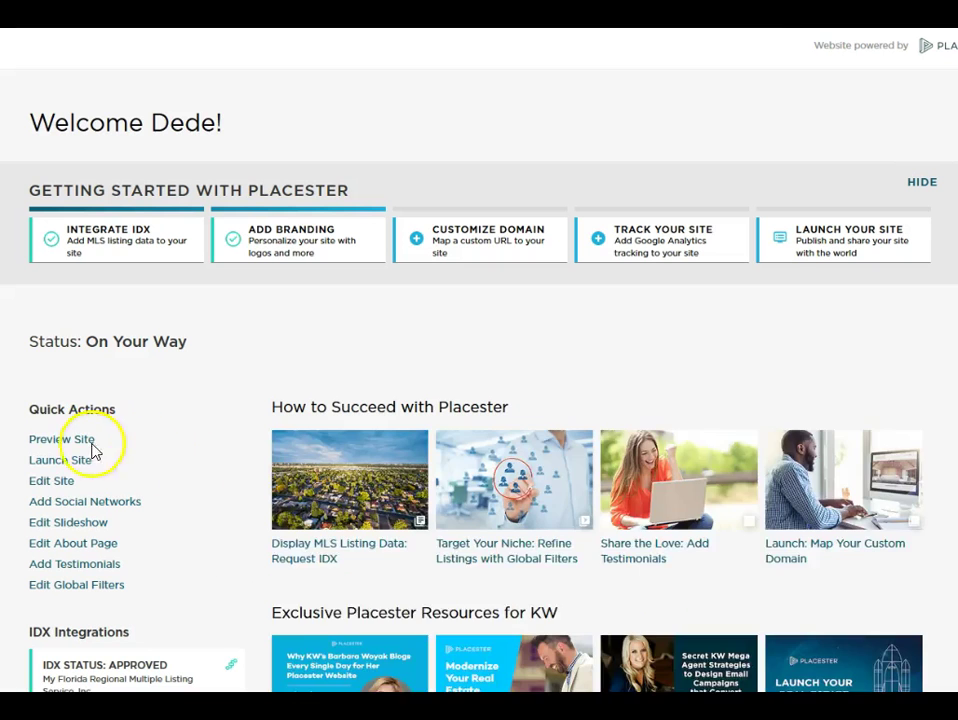
click(52, 482)
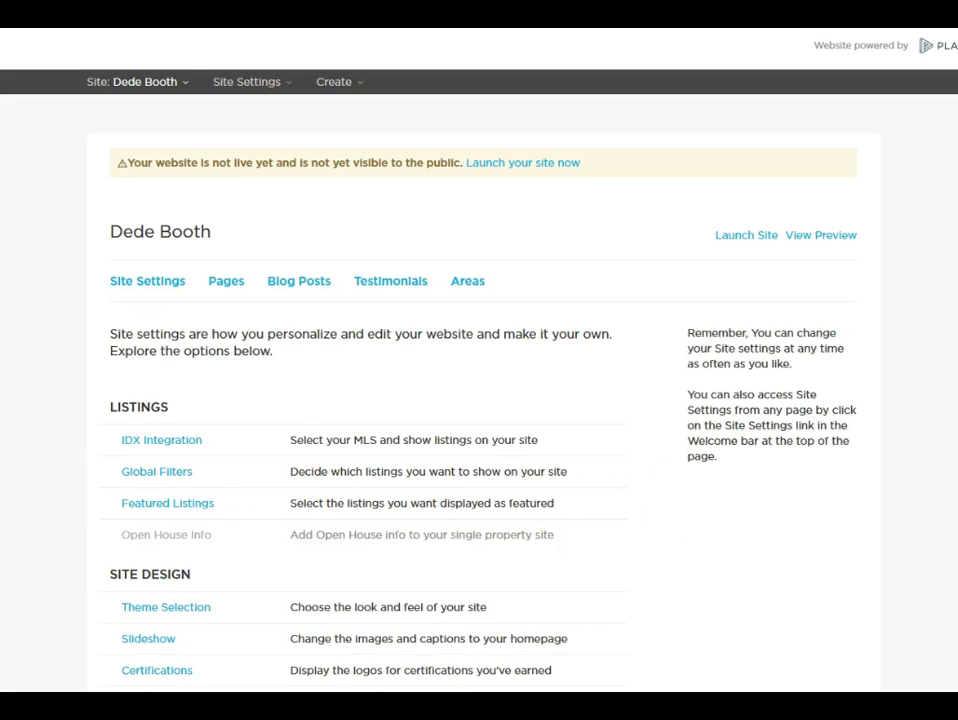
Create a new area page for the site and title it Sarasota.
scroll(479, 400, down, 1)
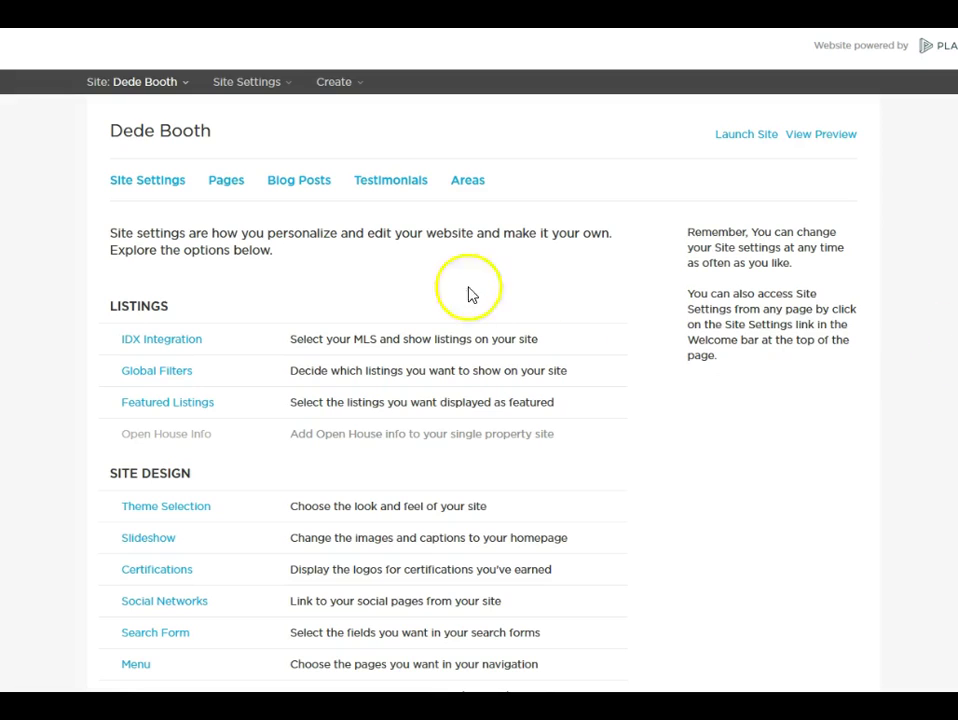
click(466, 180)
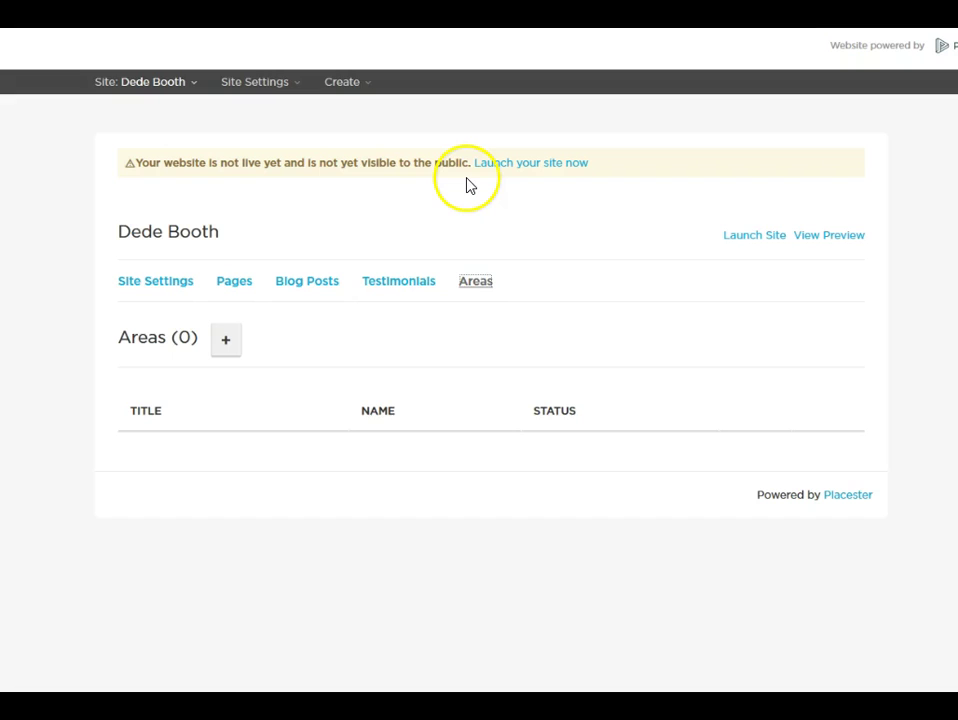
click(224, 344)
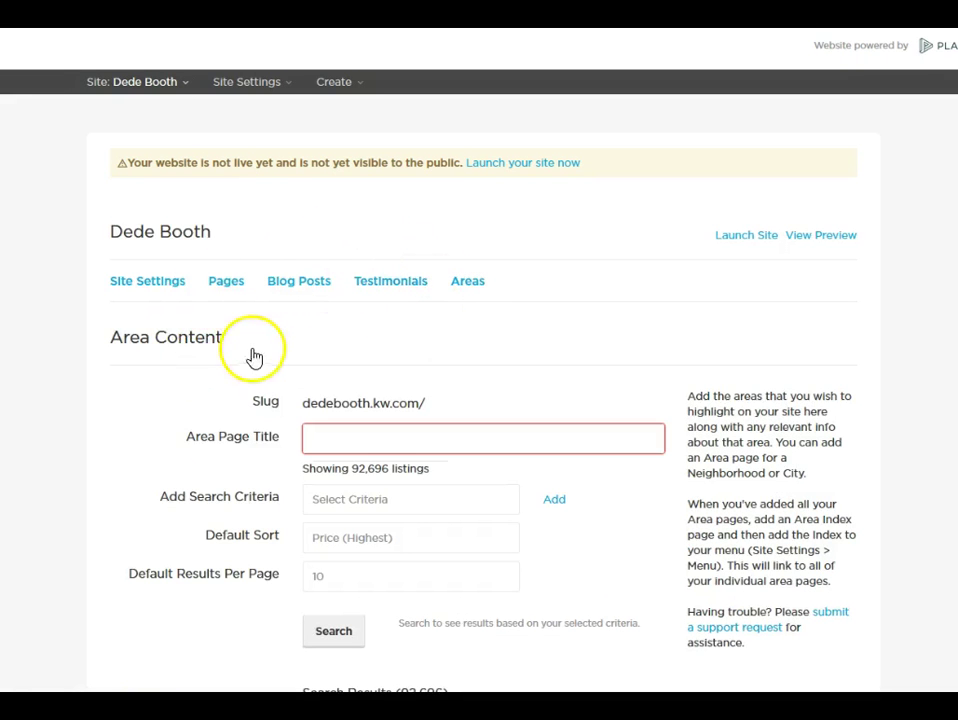
scroll(425, 342, down, 1)
click(415, 364)
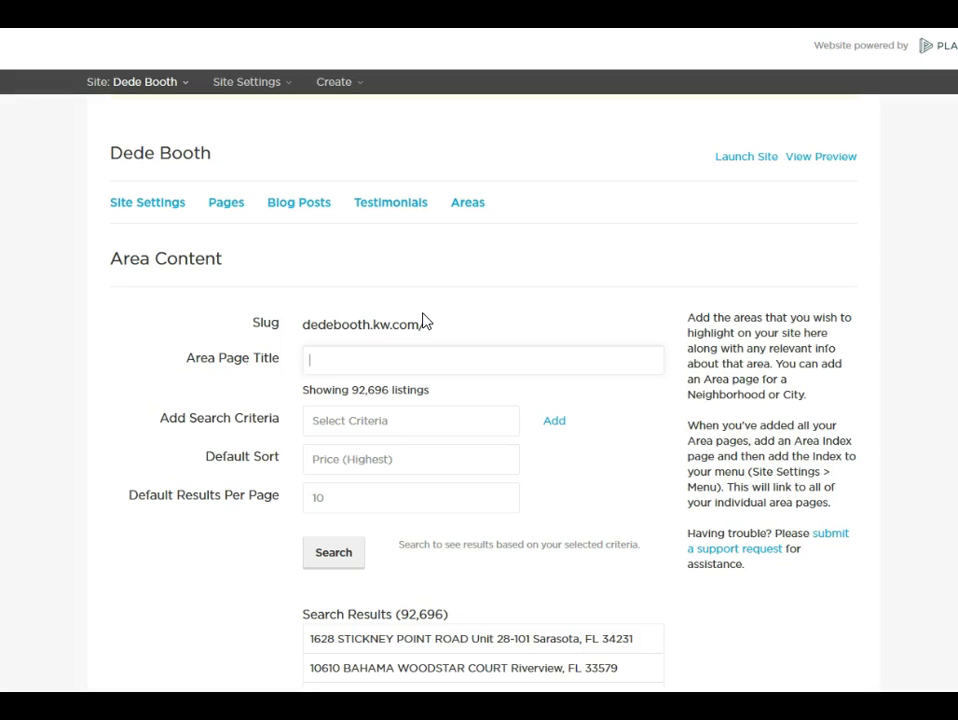
text(Sarasota)
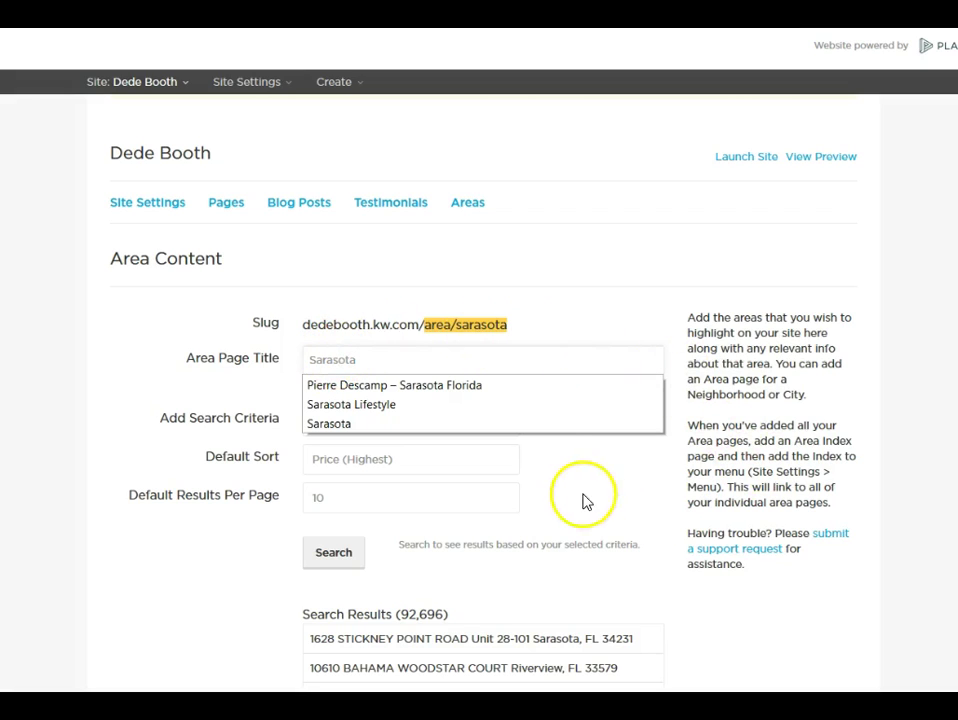
Add a City search criterion set to Sarasota and run the listing search for the area page.
click(386, 424)
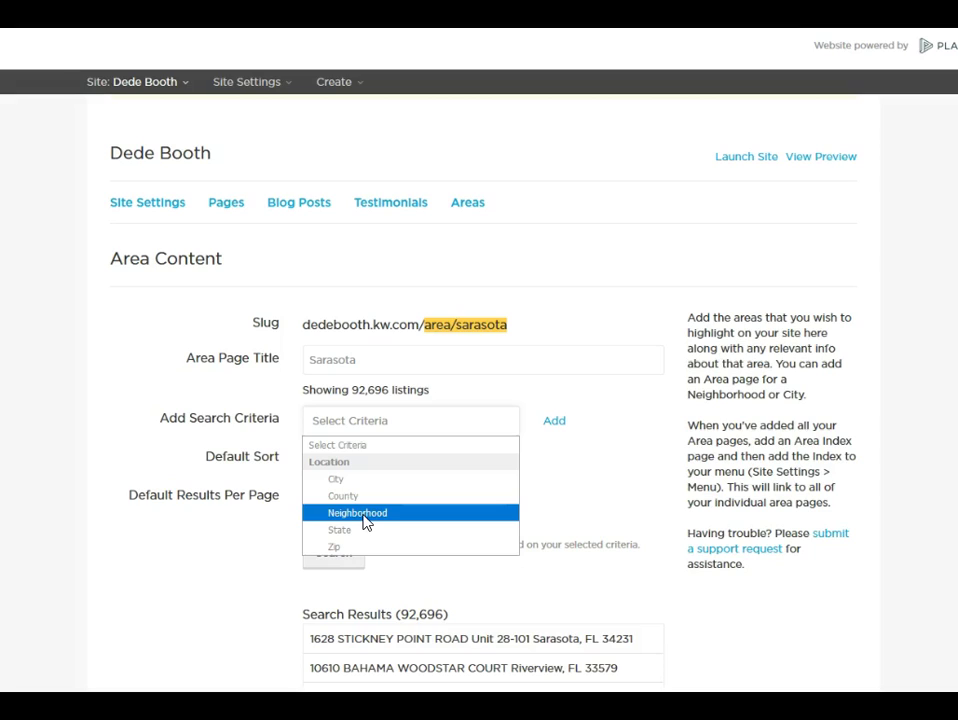
click(344, 481)
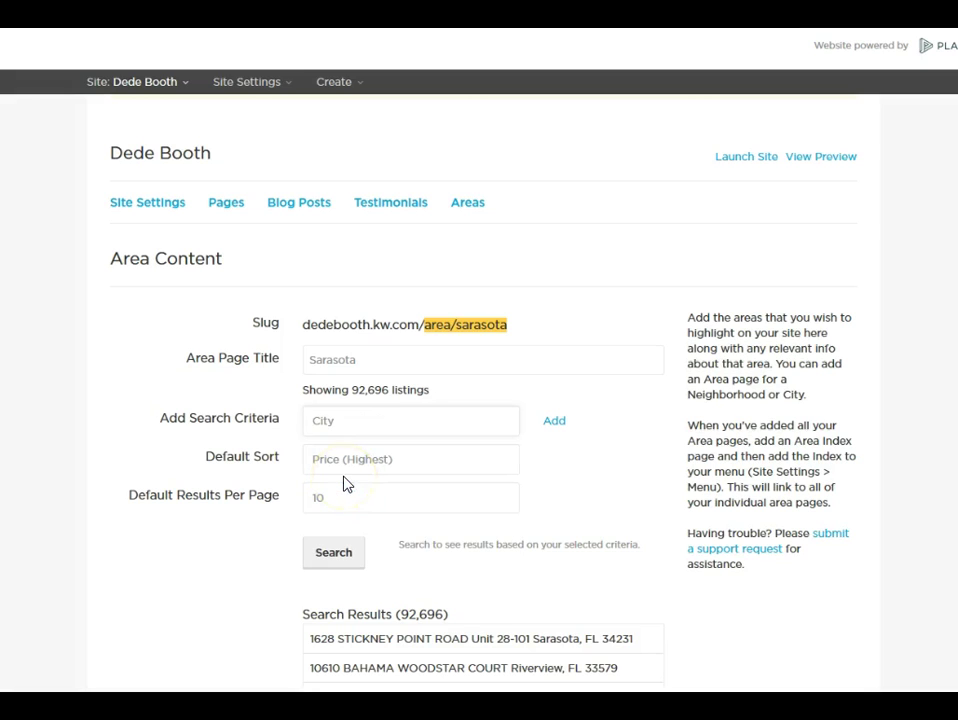
click(554, 424)
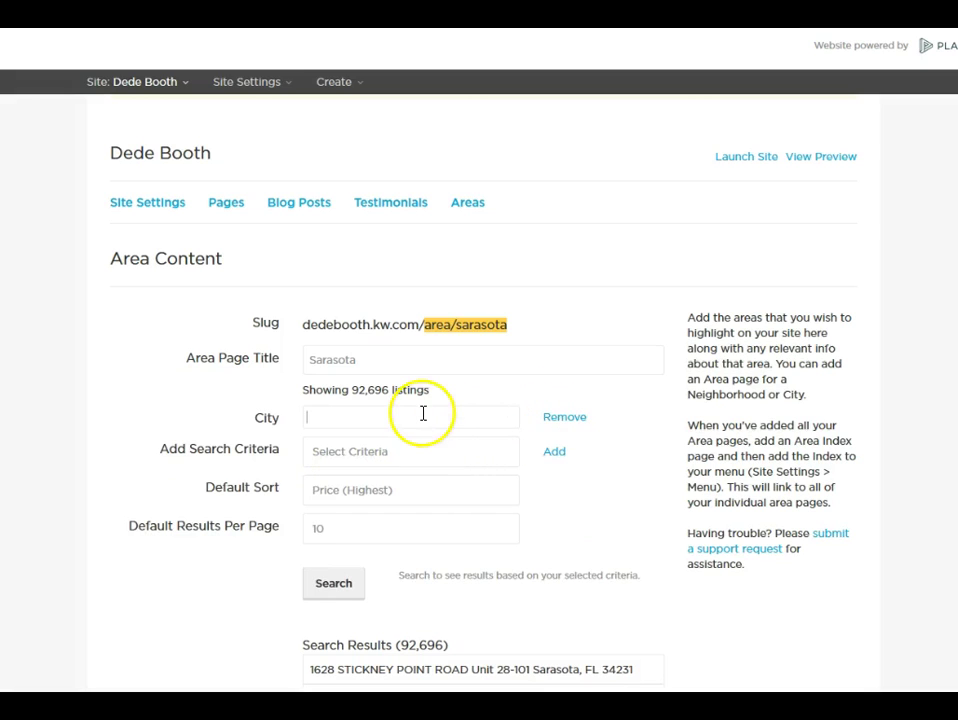
text(Sarasota)
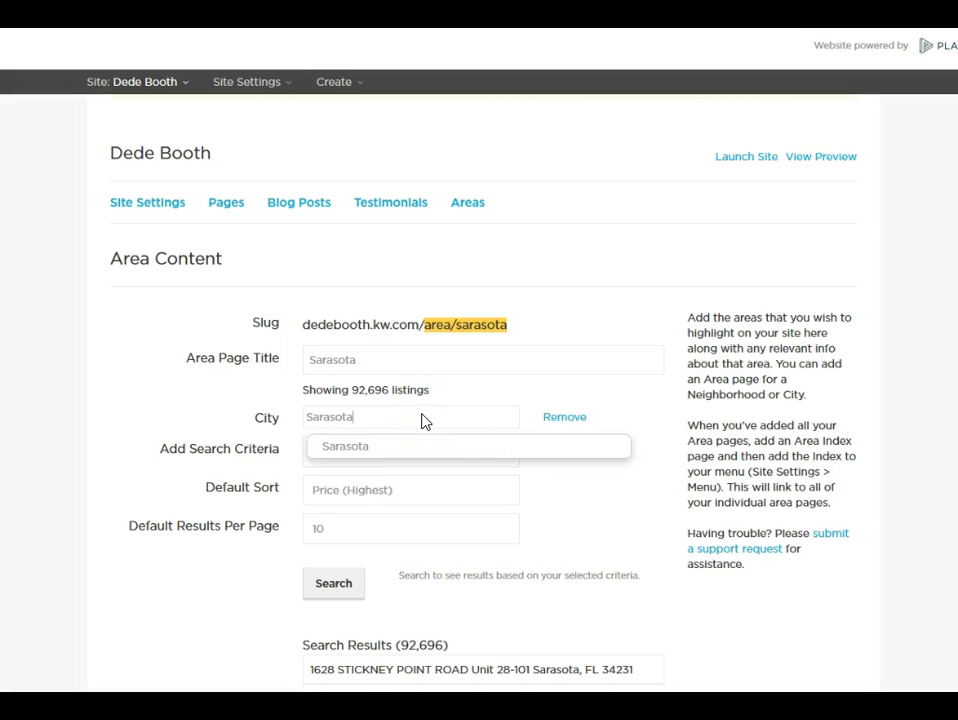
click(347, 449)
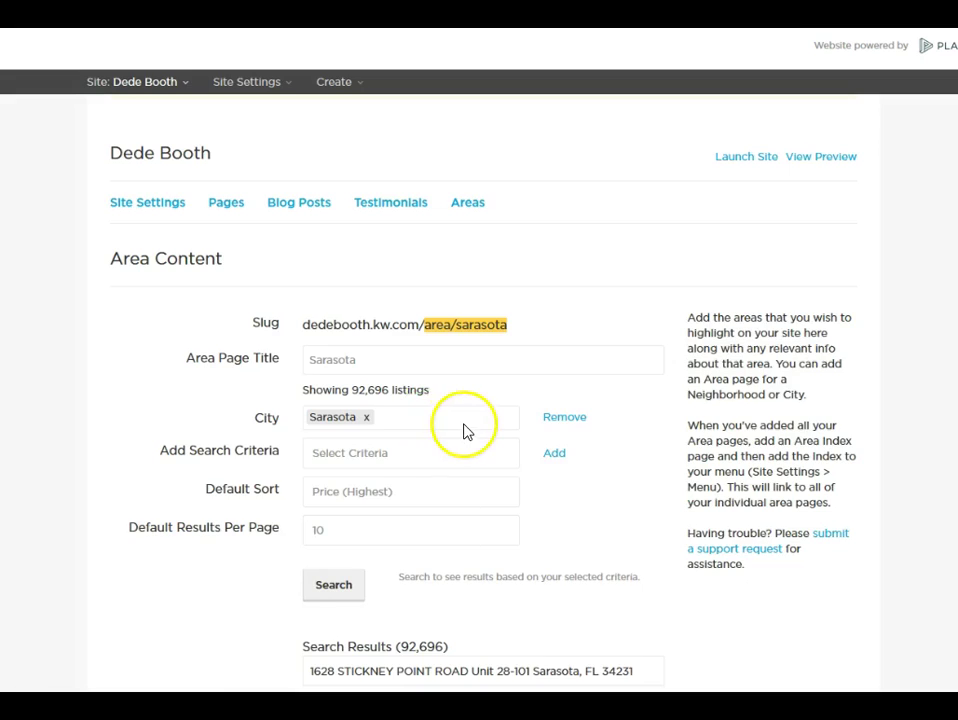
scroll(463, 431, down, 1)
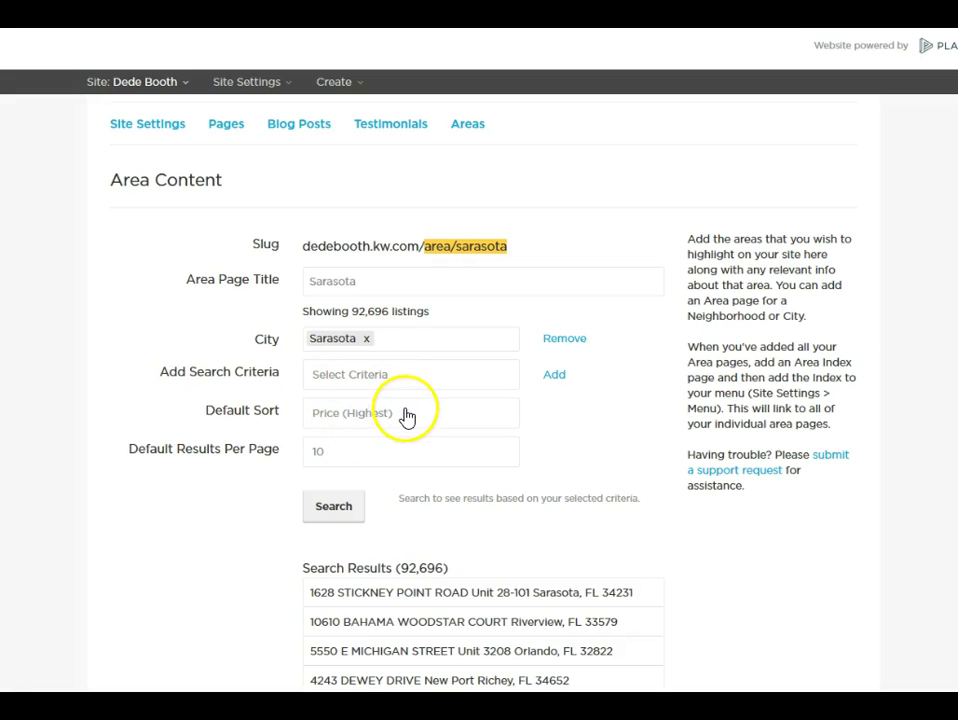
scroll(406, 418, down, 1)
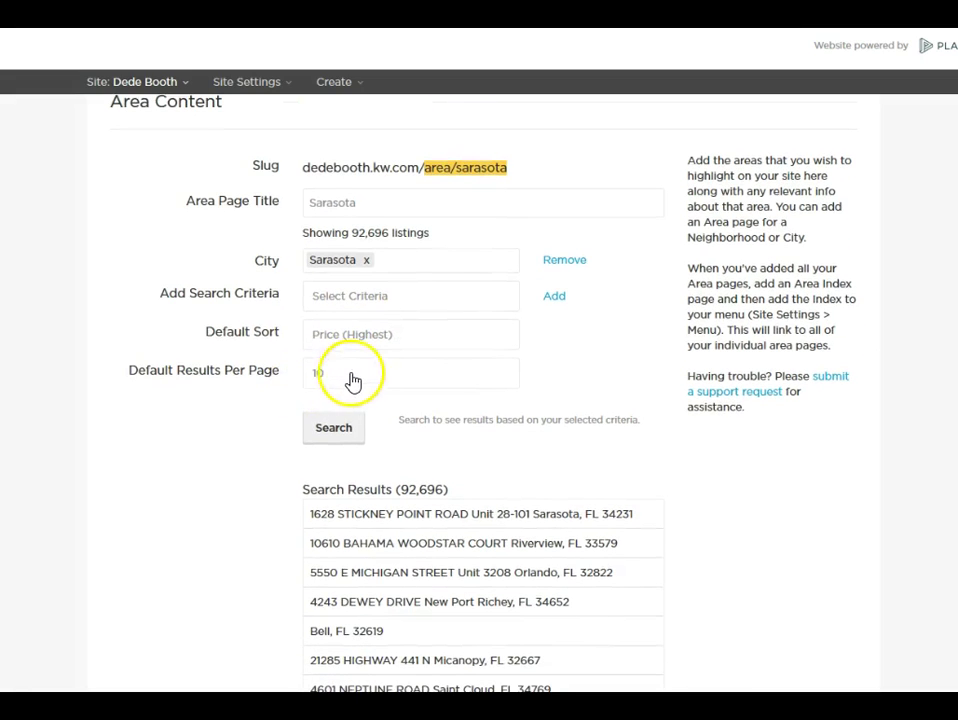
click(333, 430)
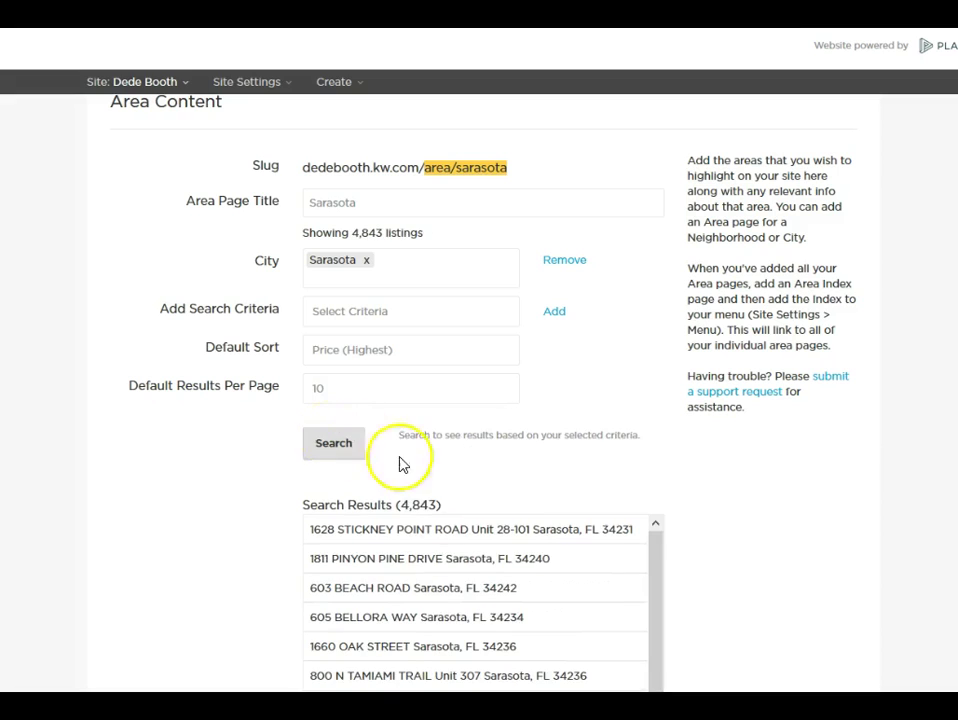
Review the area form's search results, featured option, slideshow, page content, excerpt, featured image and SEO sections.
scroll(556, 522, down, 3)
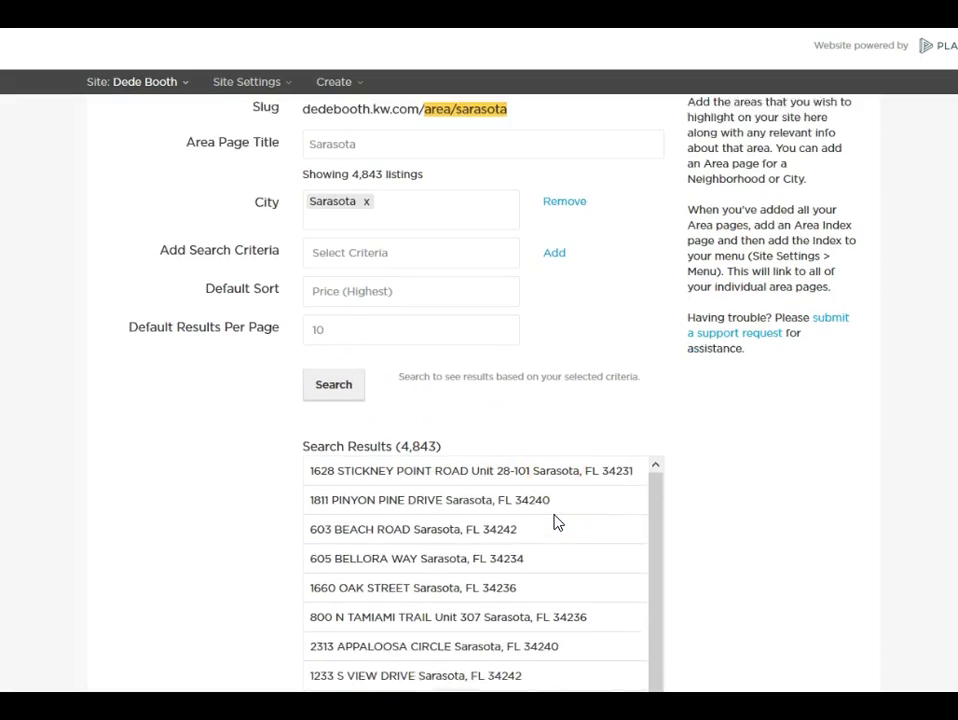
scroll(556, 522, down, 3)
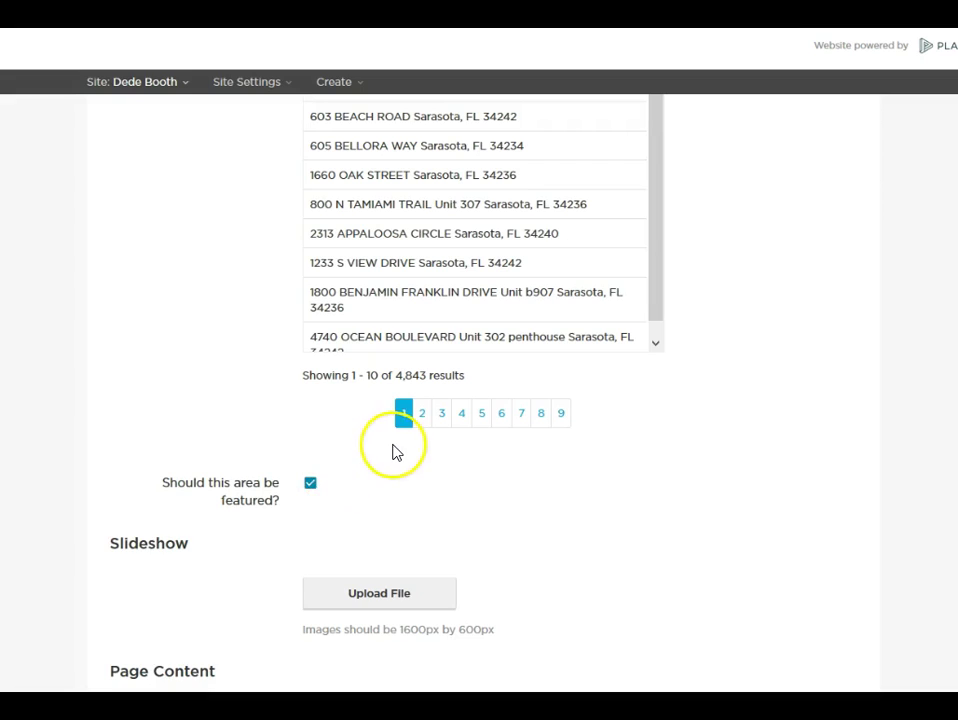
scroll(395, 452, down, 2)
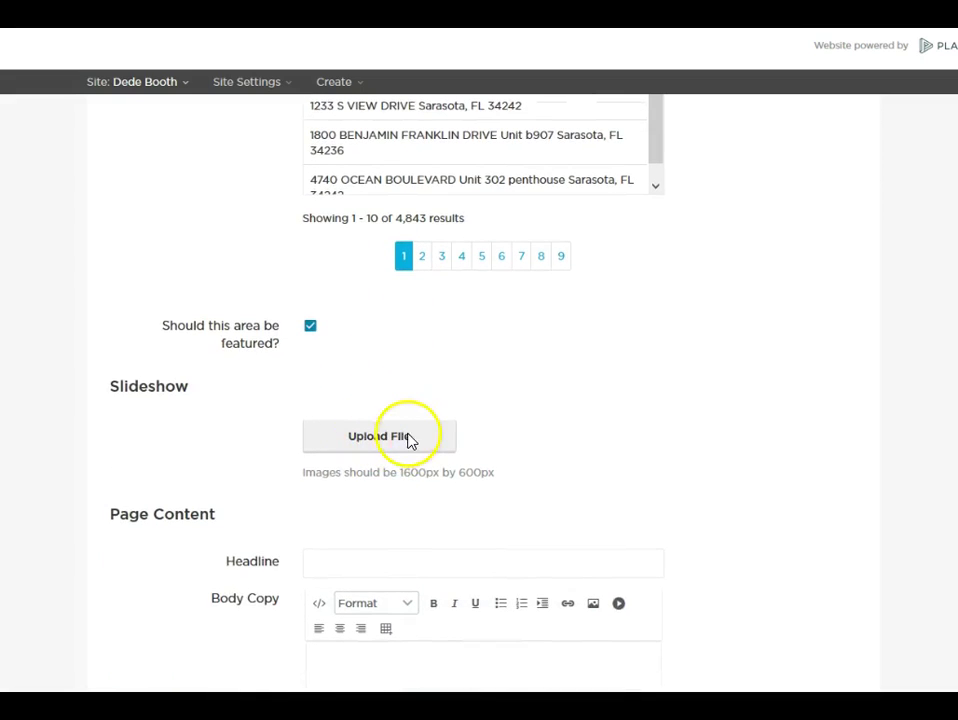
scroll(451, 406, down, 2)
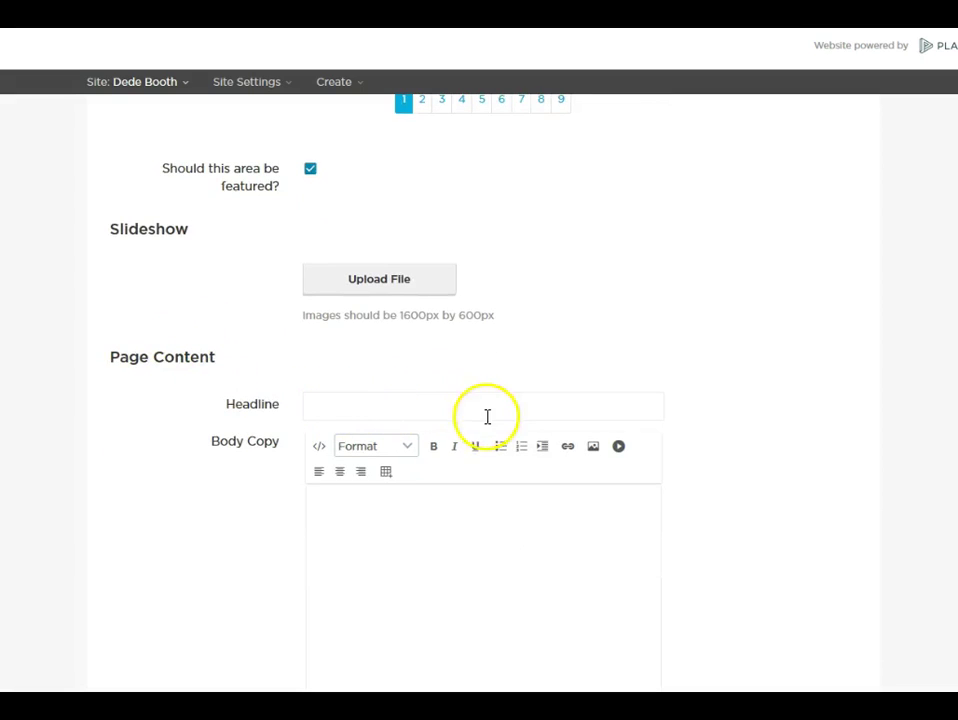
scroll(342, 413, down, 2)
scroll(502, 447, down, 3)
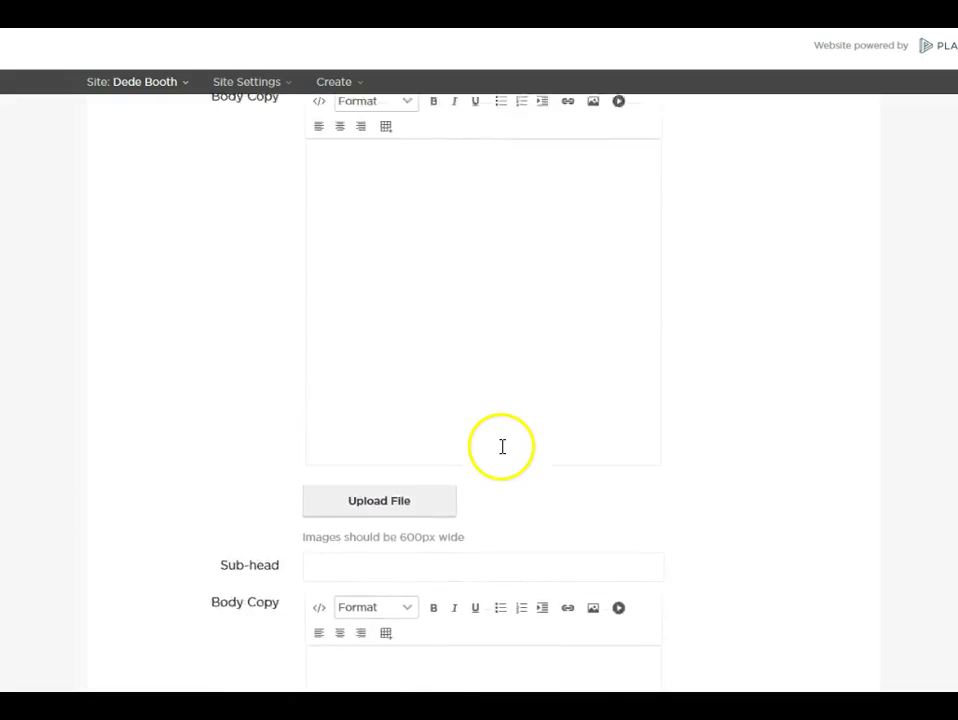
scroll(452, 414, down, 1)
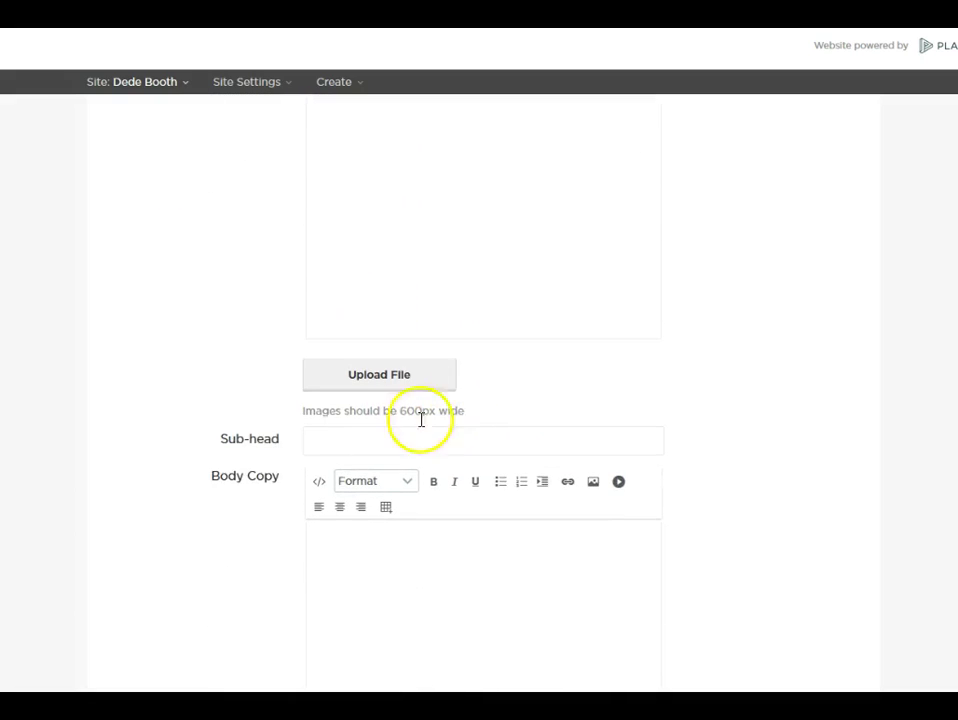
scroll(517, 415, down, 6)
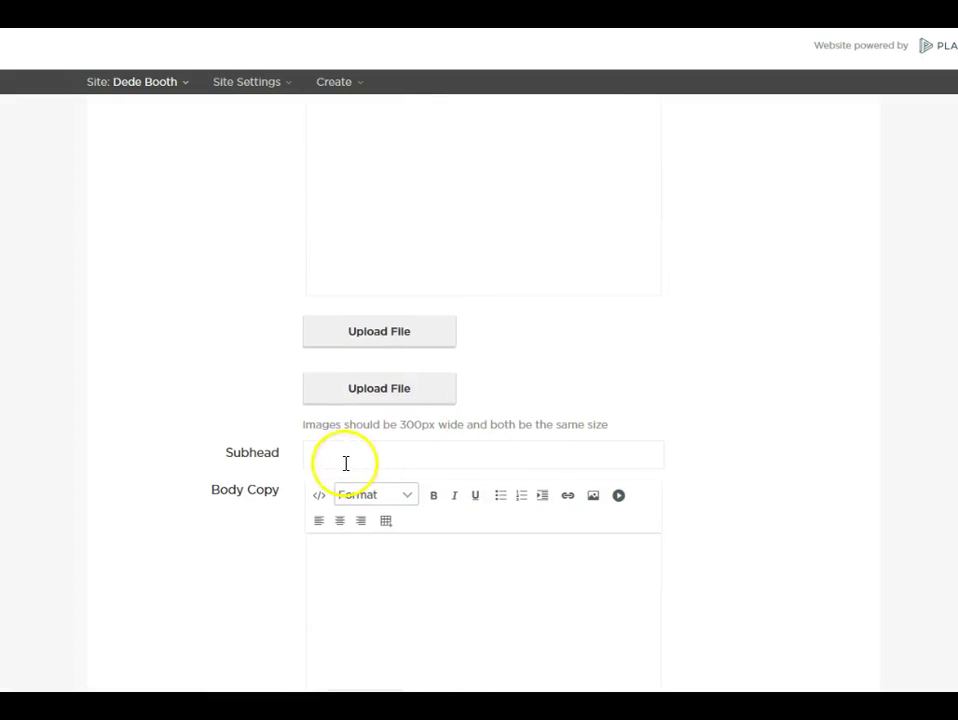
scroll(545, 443, down, 3)
scroll(545, 442, down, 4)
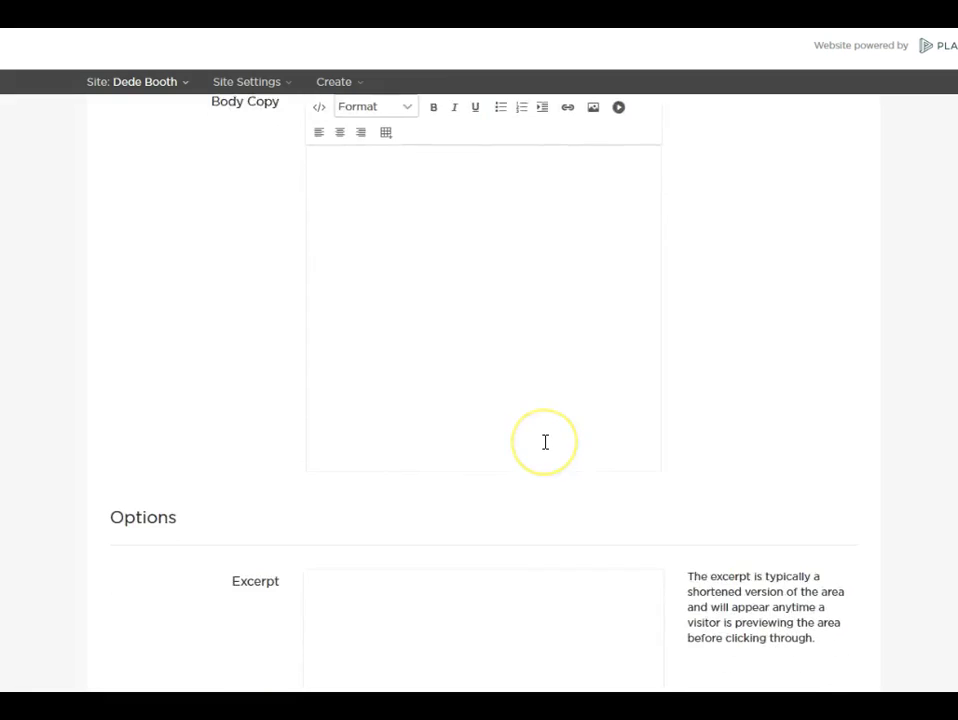
scroll(472, 425, down, 3)
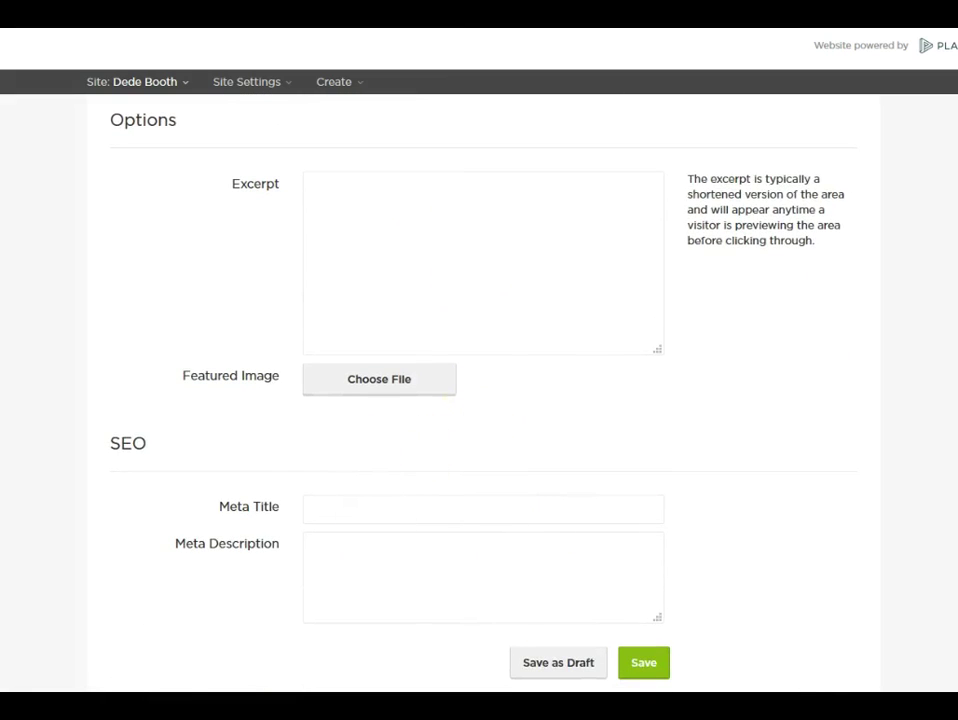
scroll(527, 532, up, 10)
scroll(480, 400, up, 6)
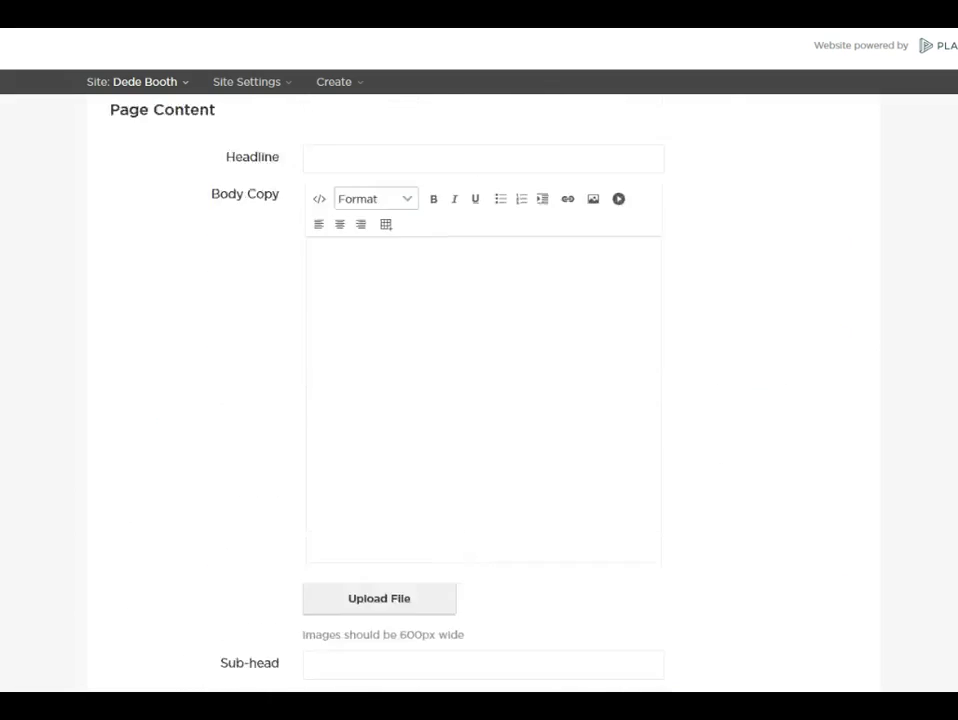
scroll(480, 400, up, 3)
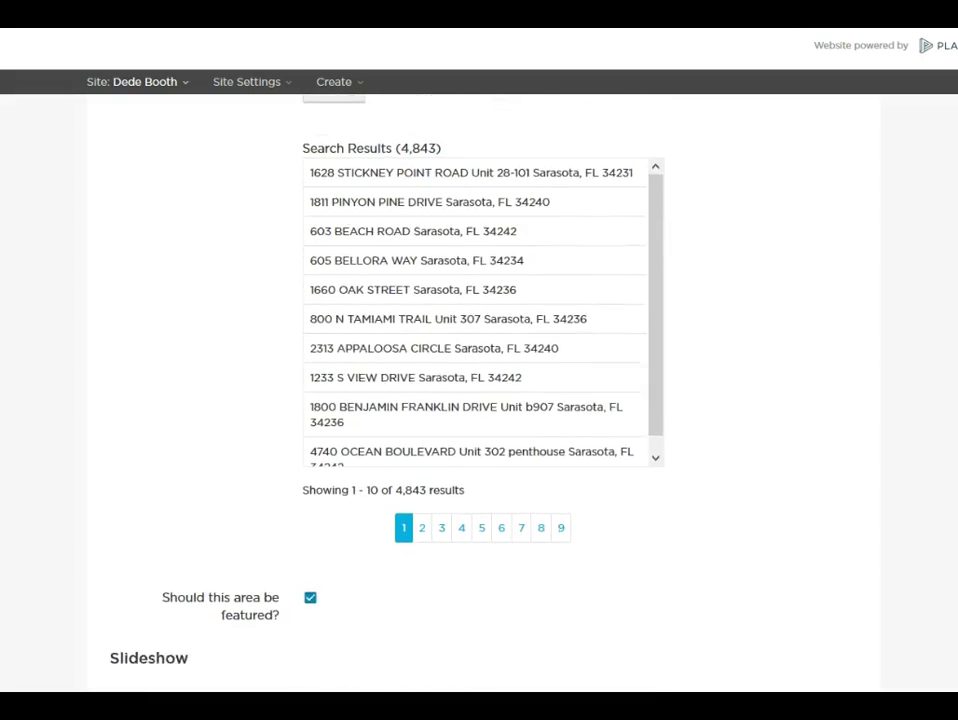
scroll(480, 400, down, 4)
scroll(480, 400, up, 1)
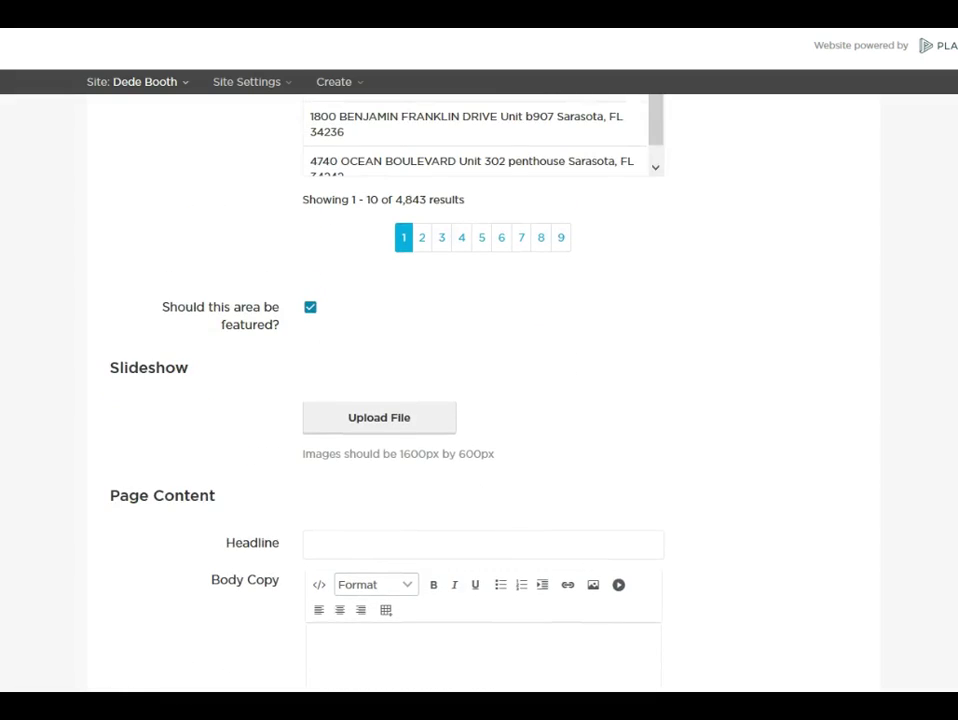
scroll(480, 400, up, 1)
scroll(588, 347, up, 7)
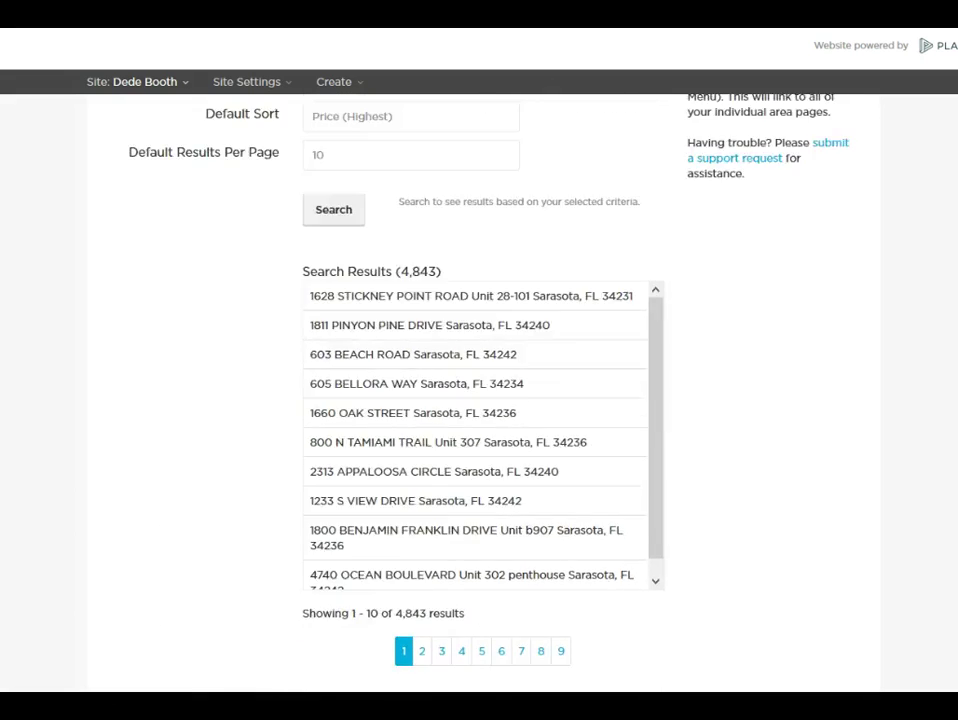
Examine the available location search criteria and look over the rest of the Sarasota area form again.
click(420, 408)
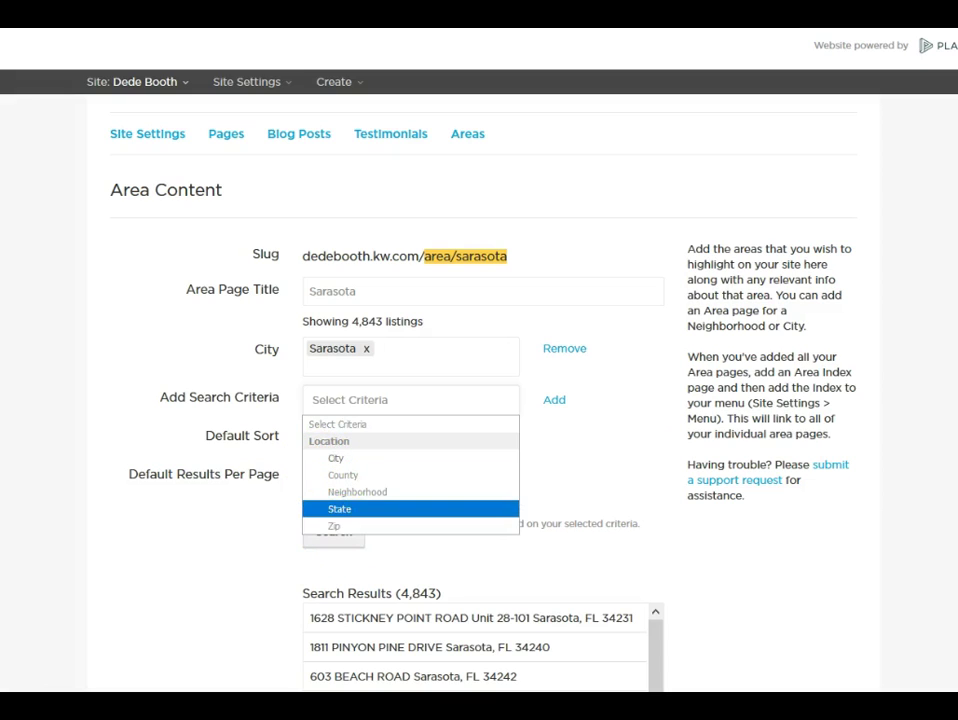
scroll(480, 400, down, 8)
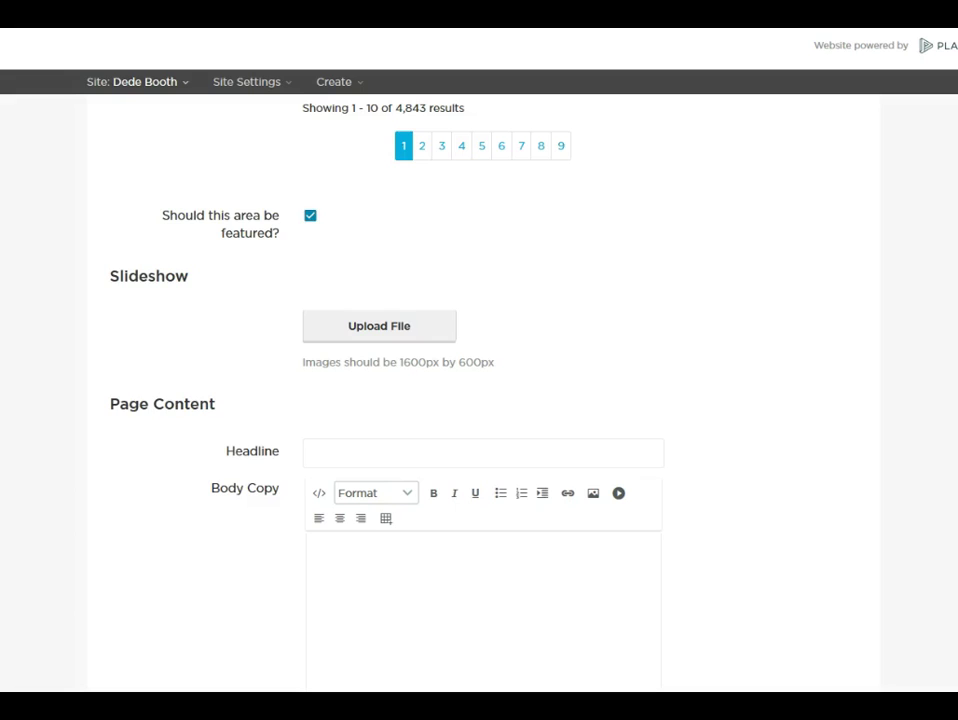
scroll(480, 400, down, 4)
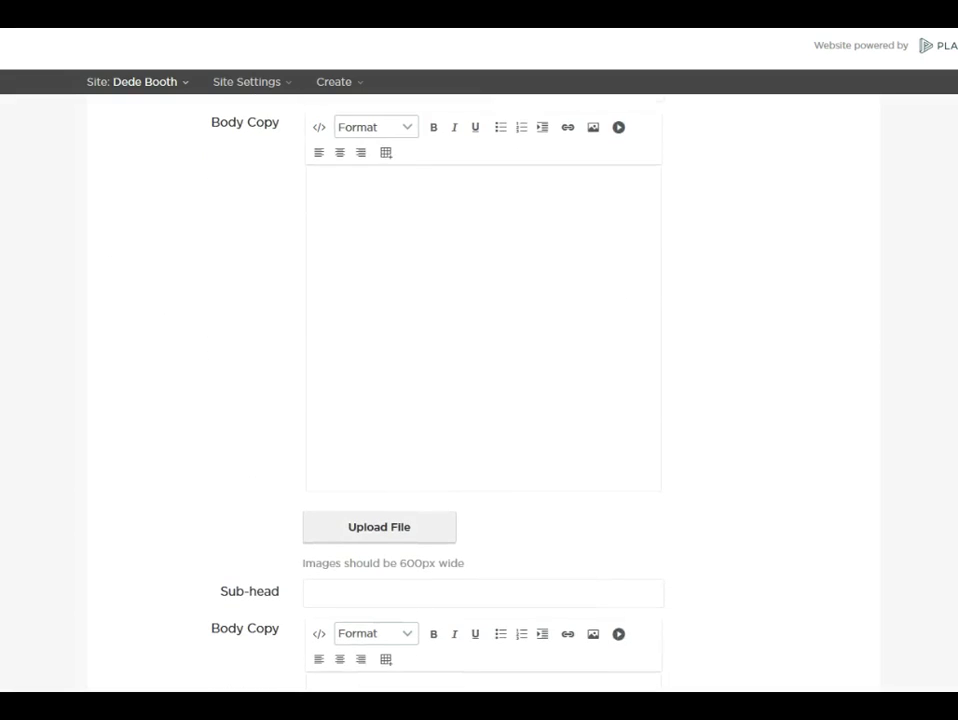
scroll(480, 400, down, 1)
scroll(480, 400, up, 12)
scroll(480, 400, up, 1)
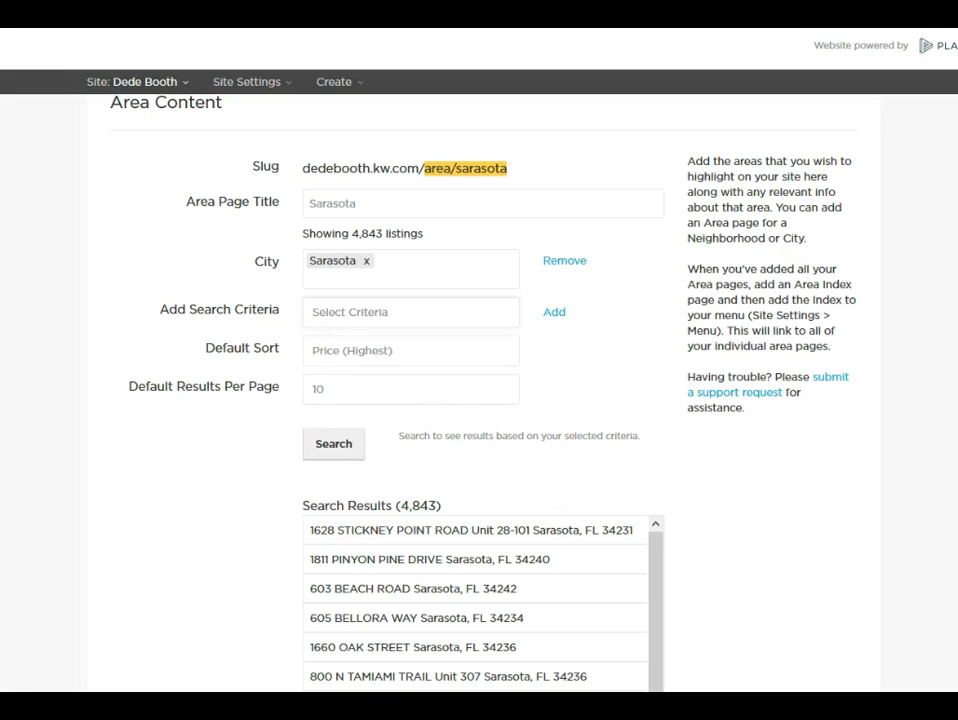
scroll(480, 400, down, 20)
scroll(480, 400, up, 20)
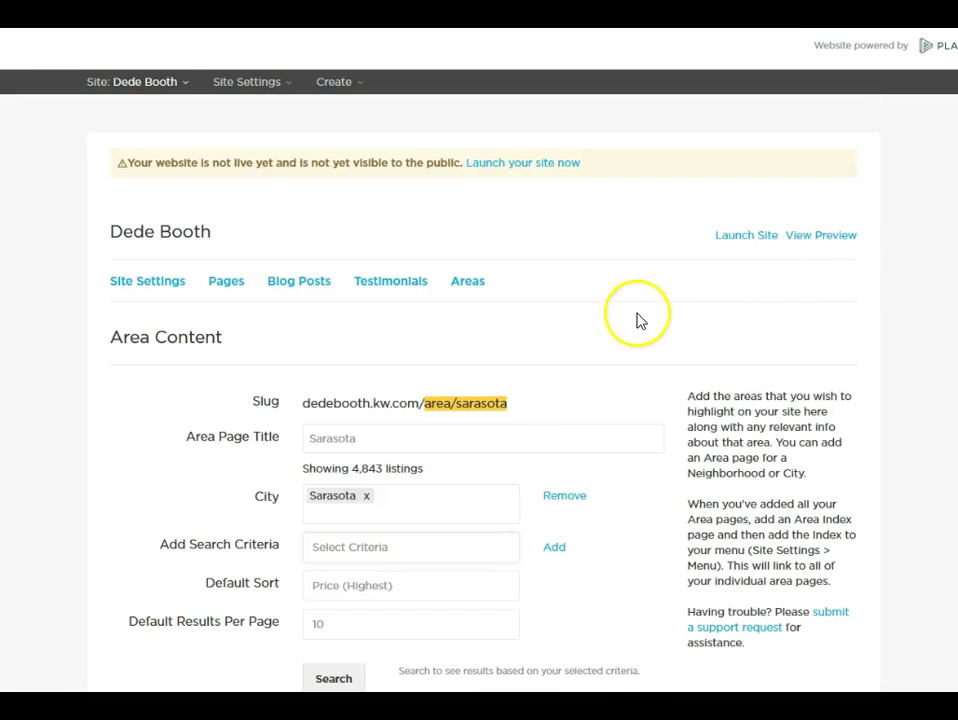
scroll(716, 395, down, 5)
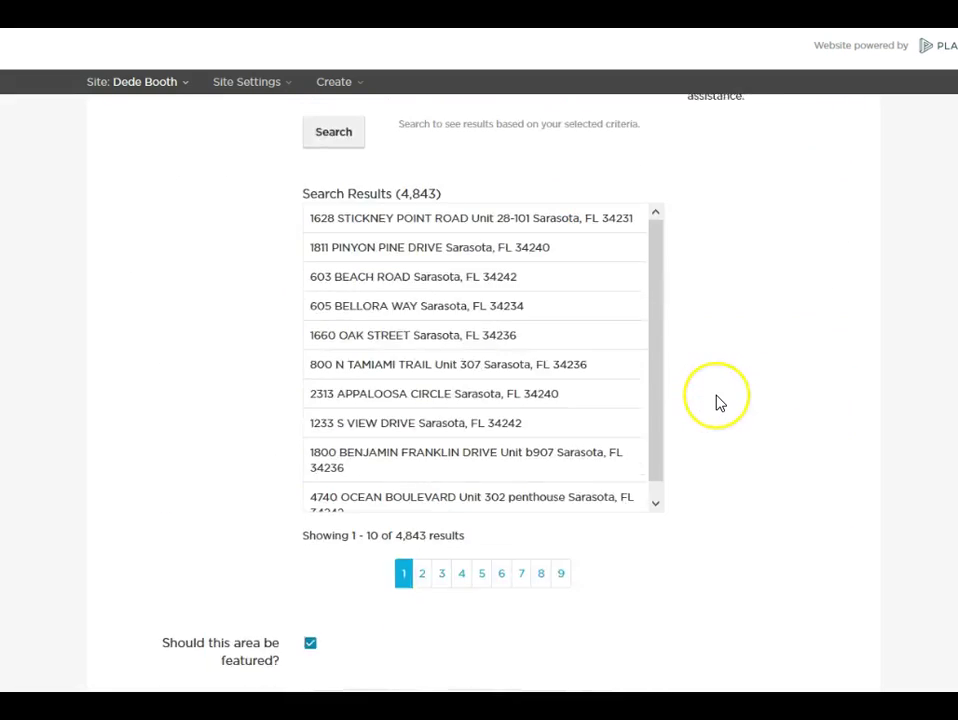
Save and publish the Sarasota area page.
scroll(716, 400, down, 10)
scroll(716, 421, down, 10)
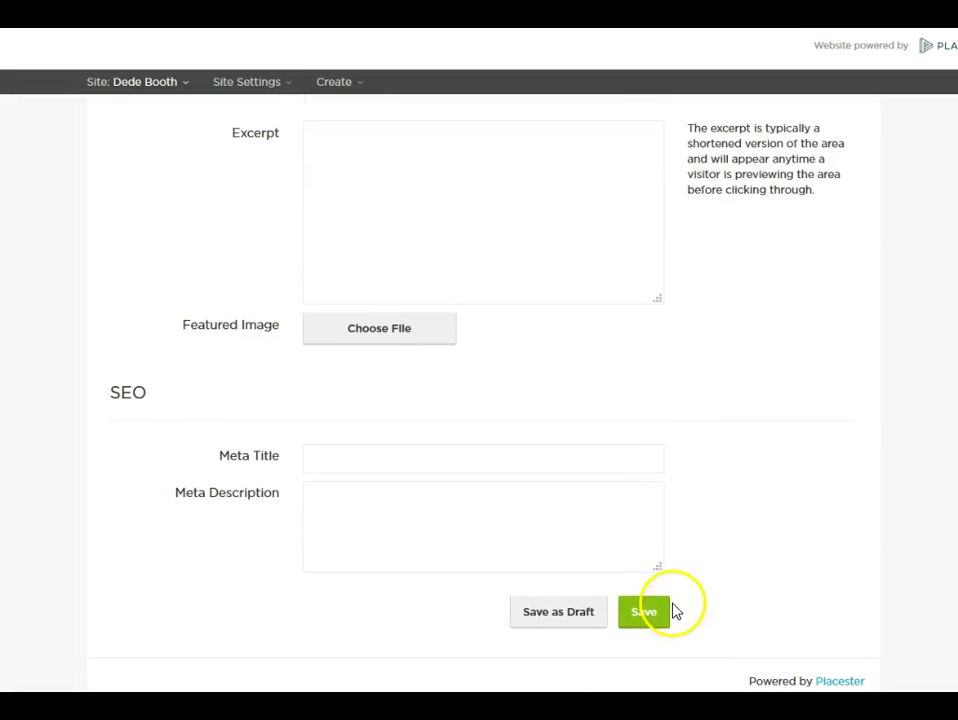
click(659, 618)
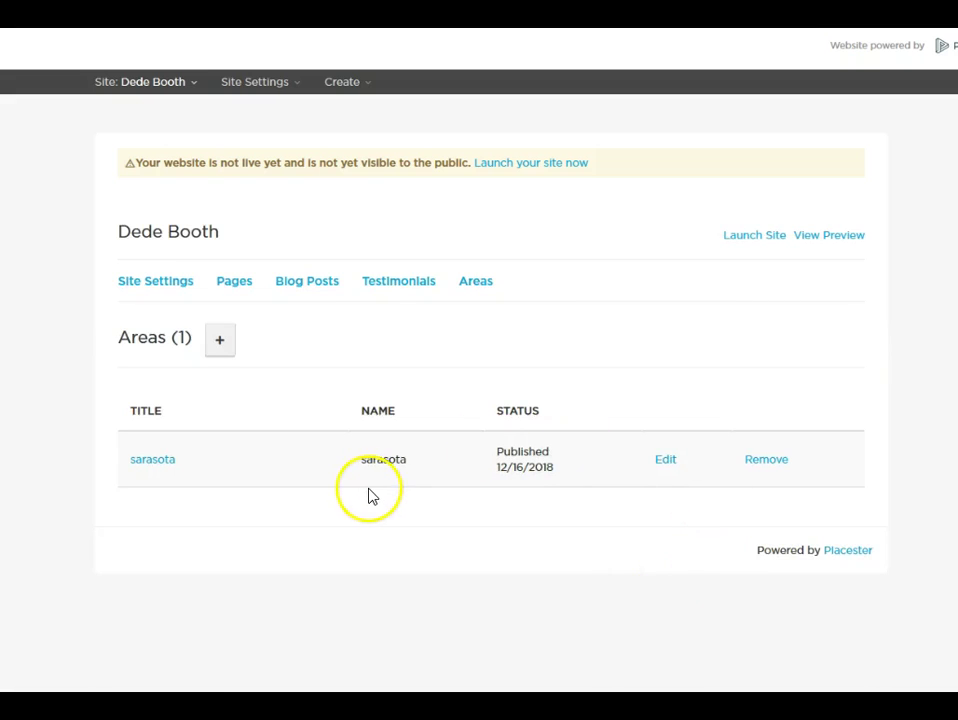
Create another area page for the site and title it Bradenton.
click(220, 340)
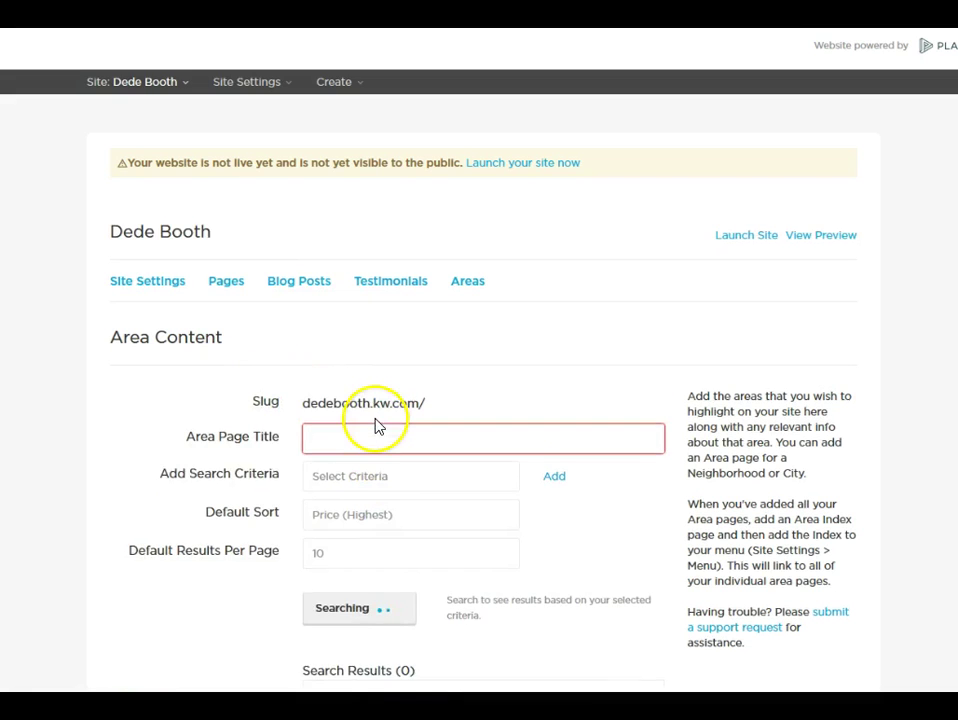
click(377, 435)
text(Bradenton)
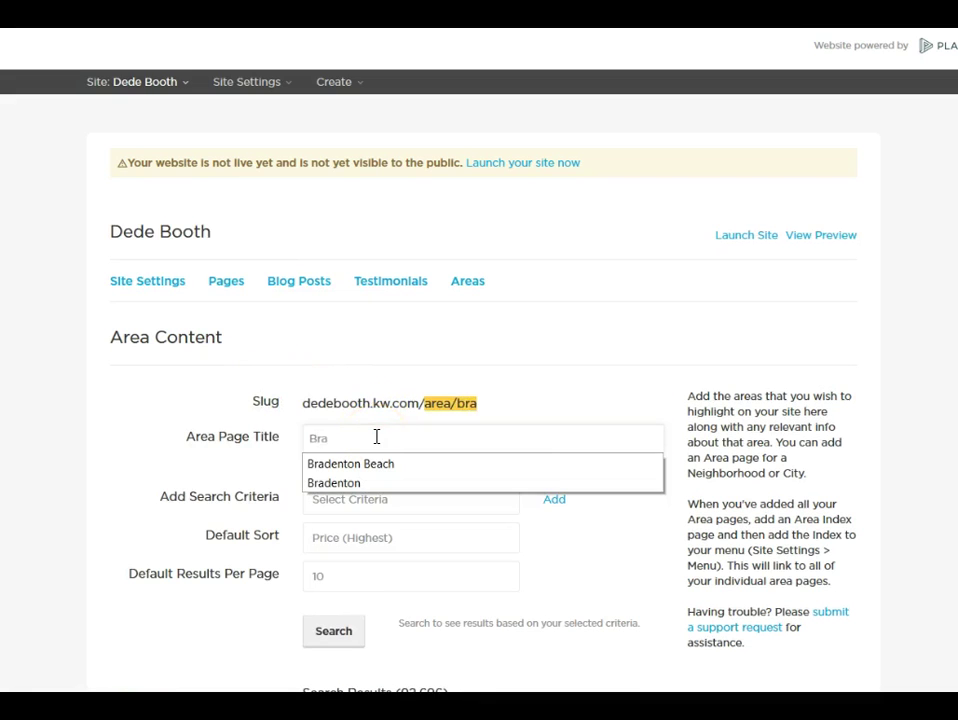
click(340, 483)
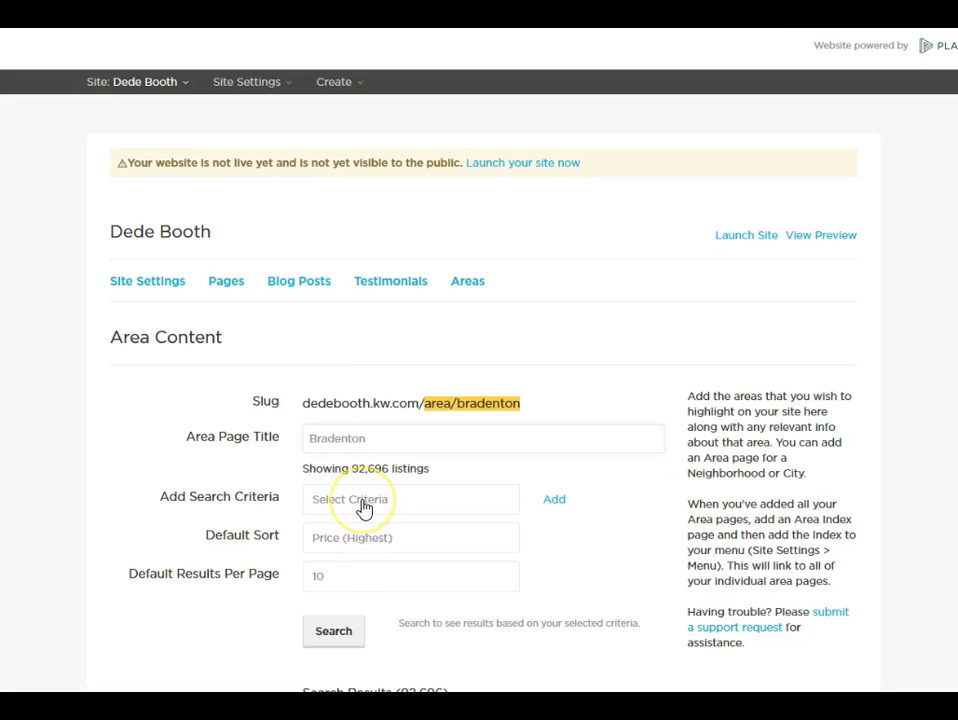
Add a City search criterion set to Bradenton and run the listing search for the area page.
click(364, 509)
click(351, 562)
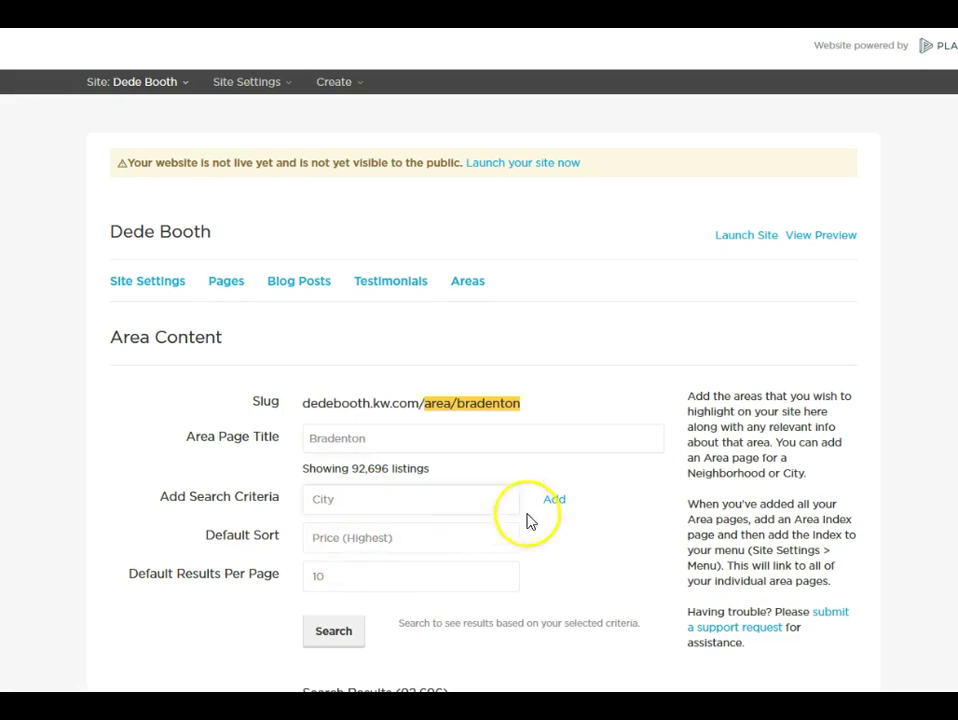
click(554, 500)
click(435, 494)
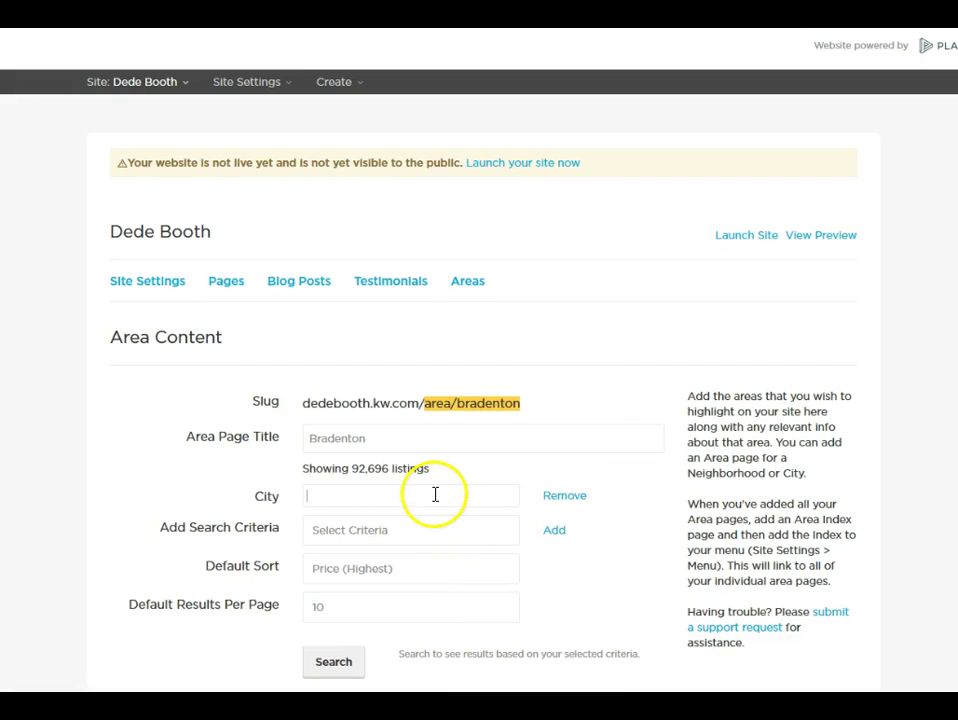
text(Brade)
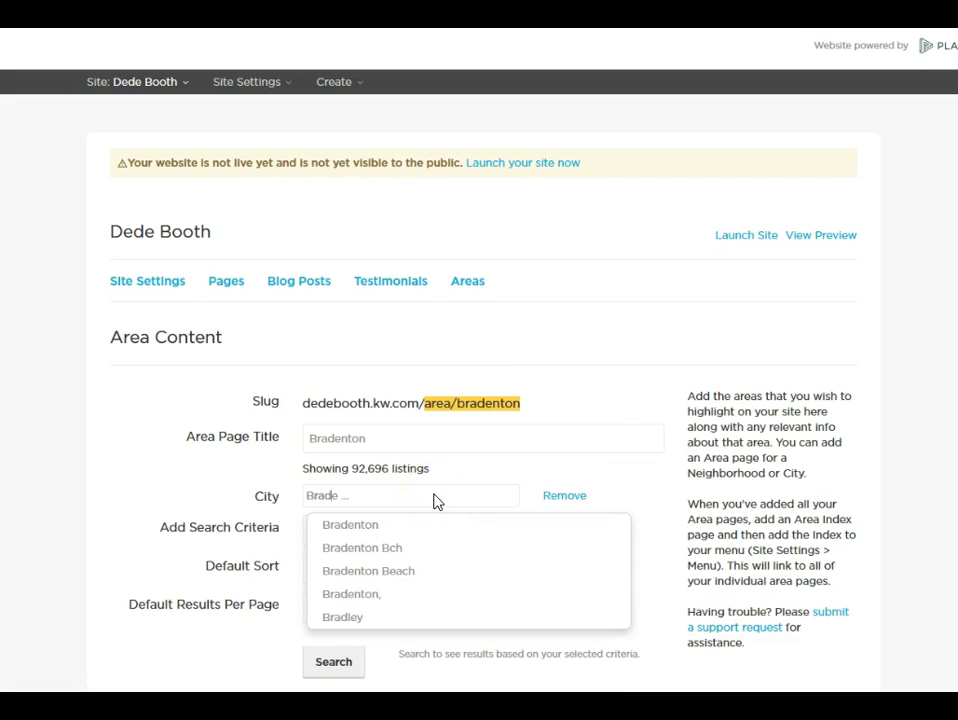
click(380, 535)
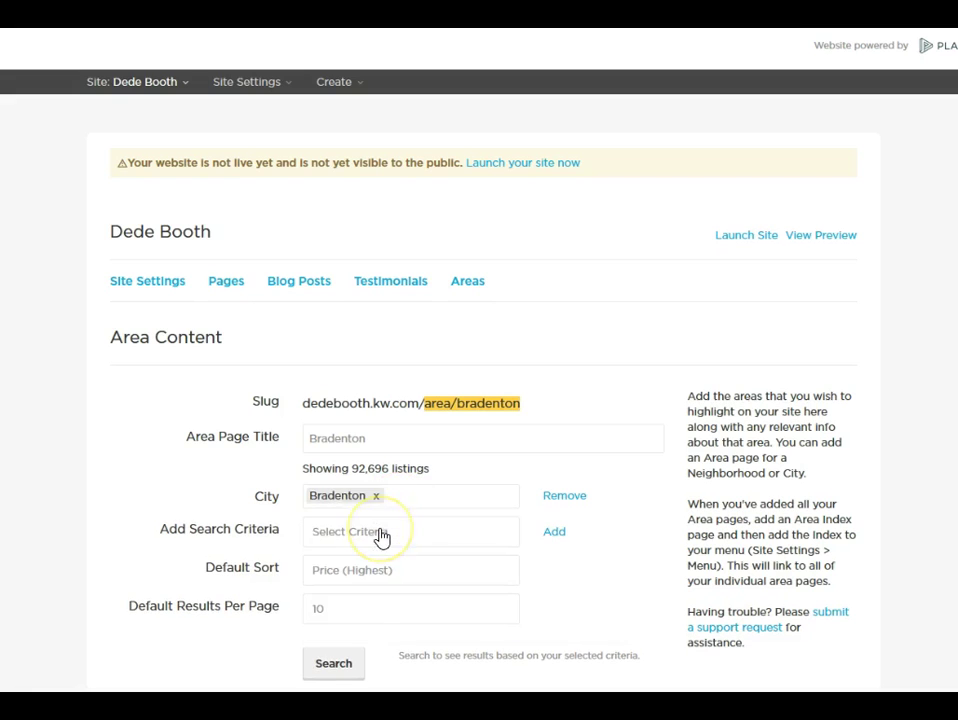
scroll(420, 605, down, 1)
click(338, 586)
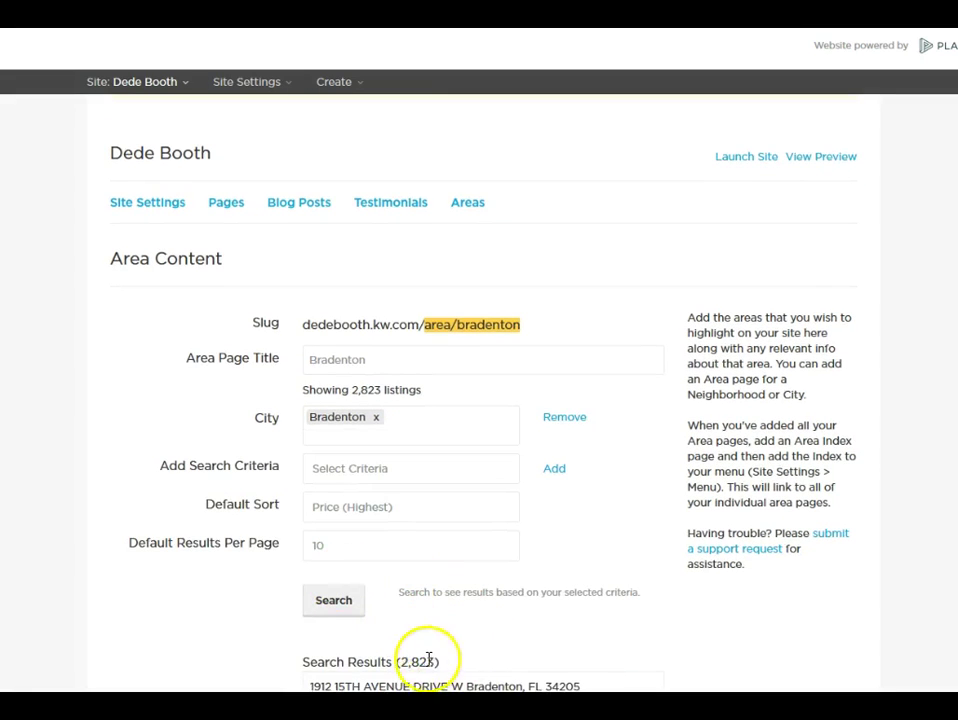
Save and publish the Bradenton area page.
scroll(690, 444, down, 3)
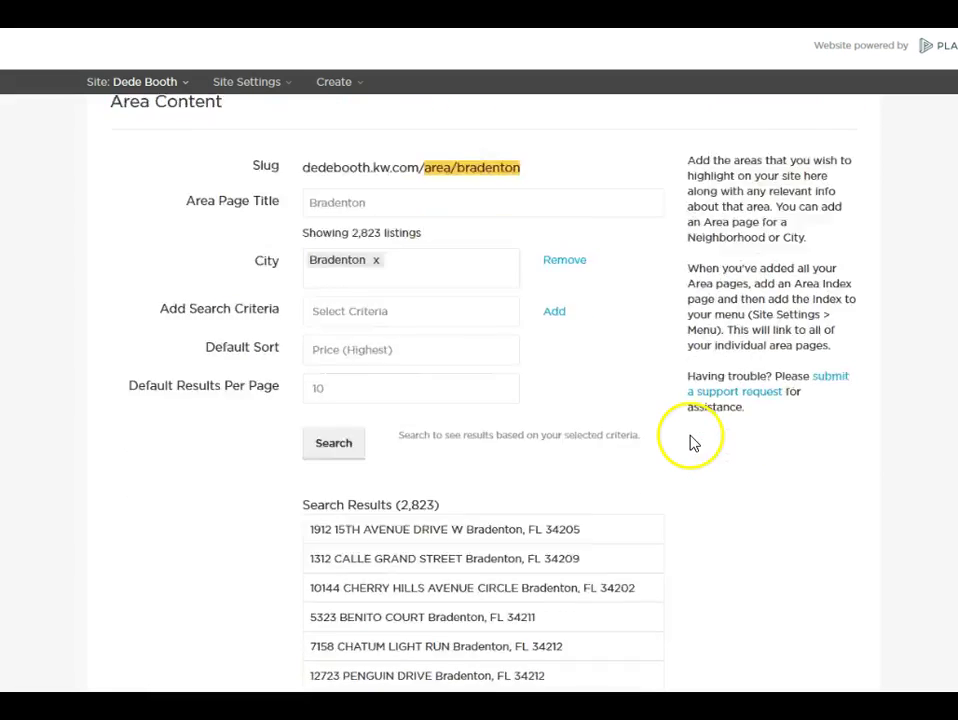
scroll(697, 444, down, 15)
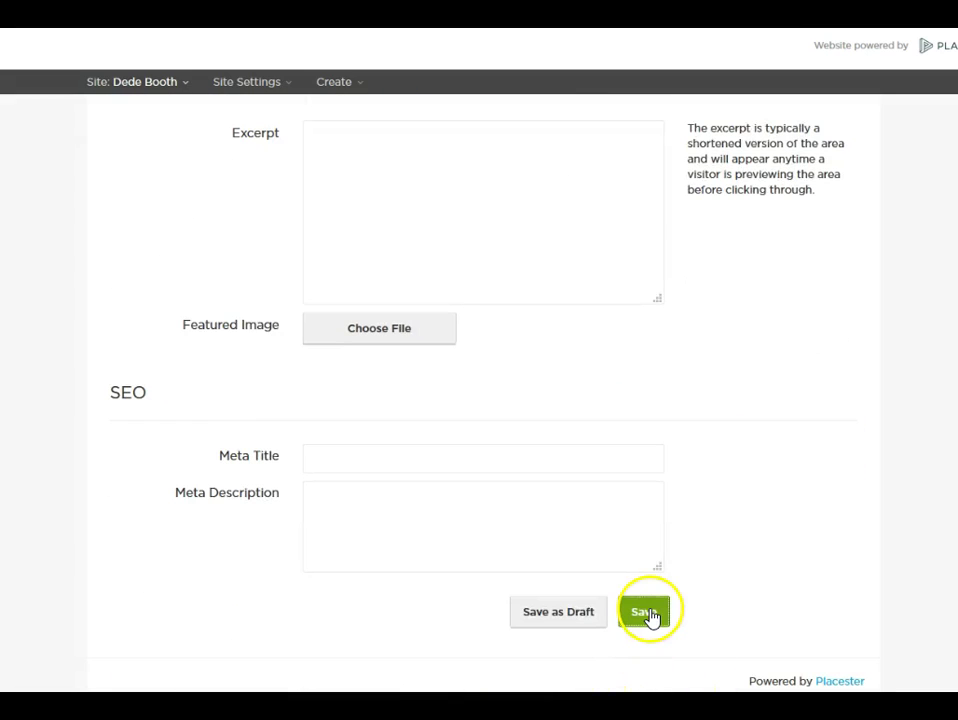
click(646, 612)
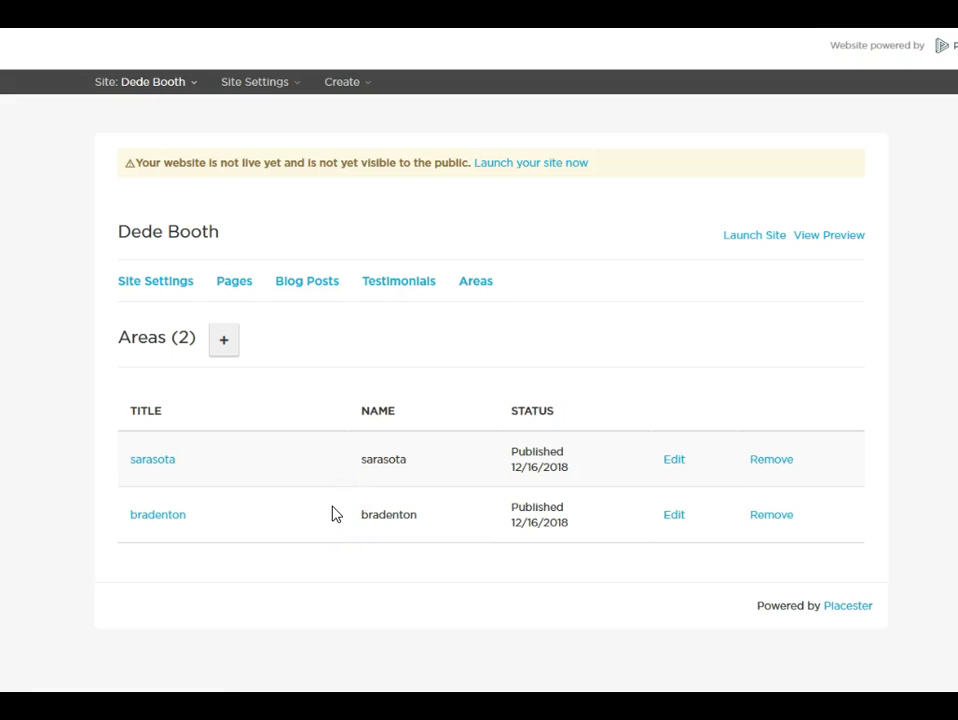
Create a new site page that uses the Areas Index template.
click(239, 294)
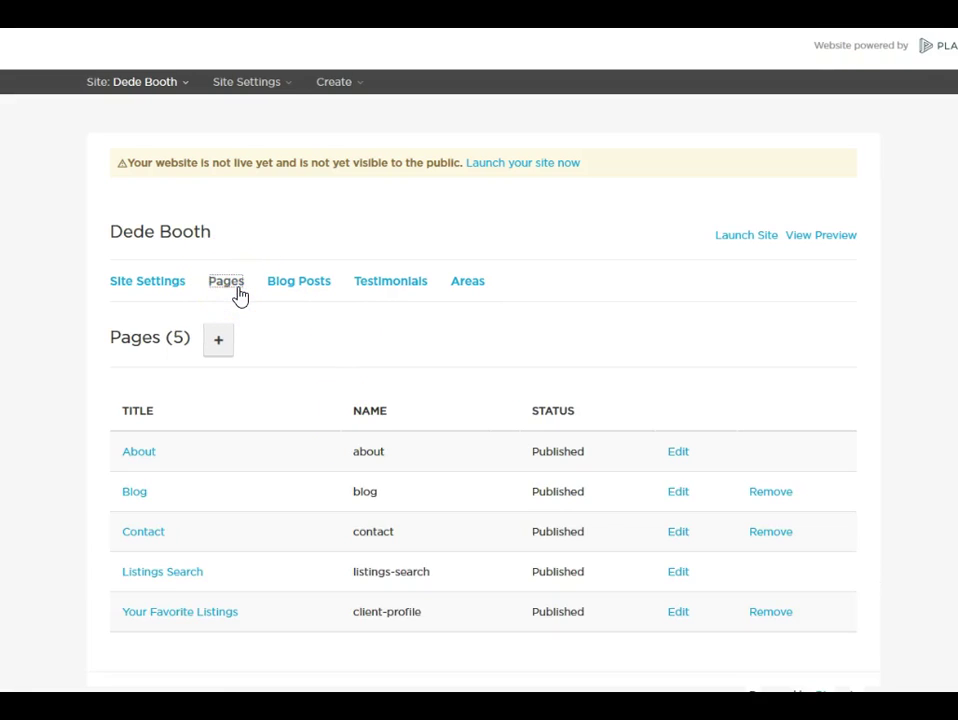
click(221, 342)
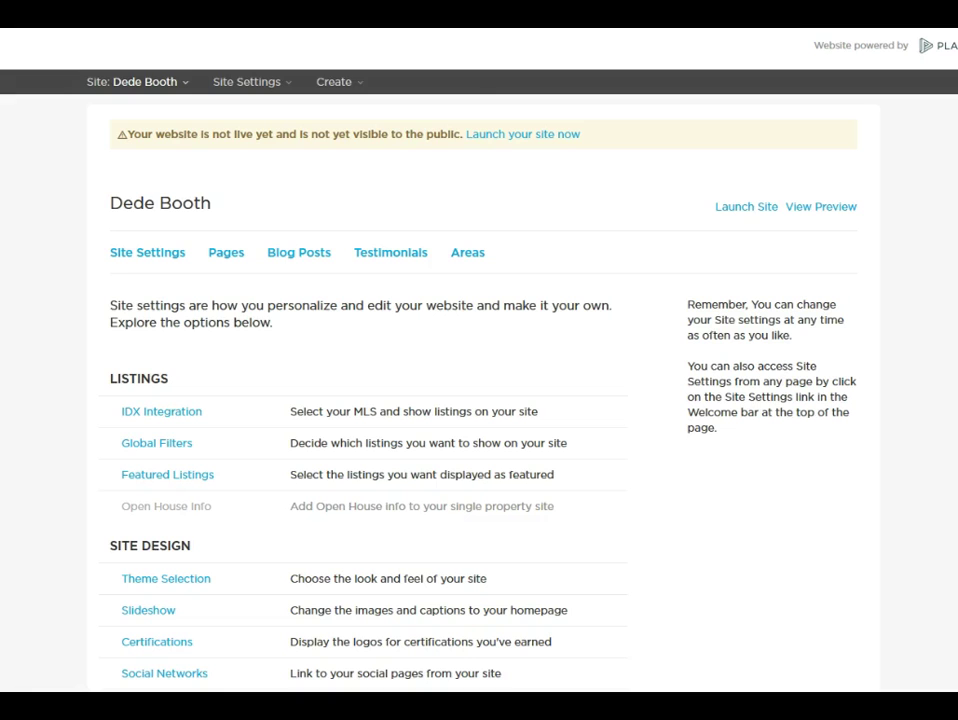
click(333, 82)
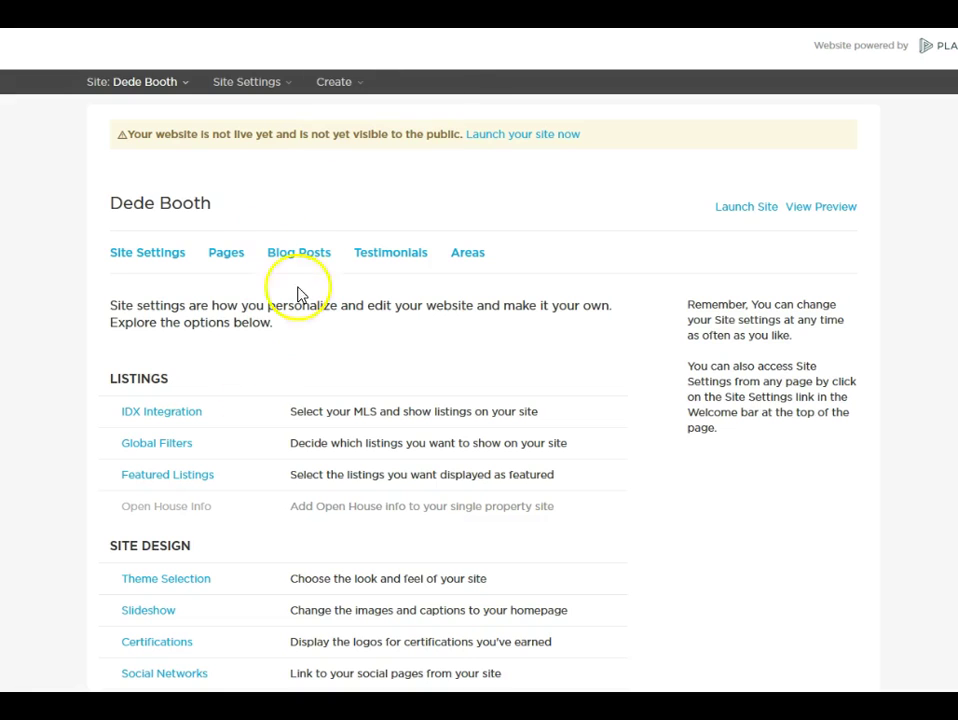
click(229, 256)
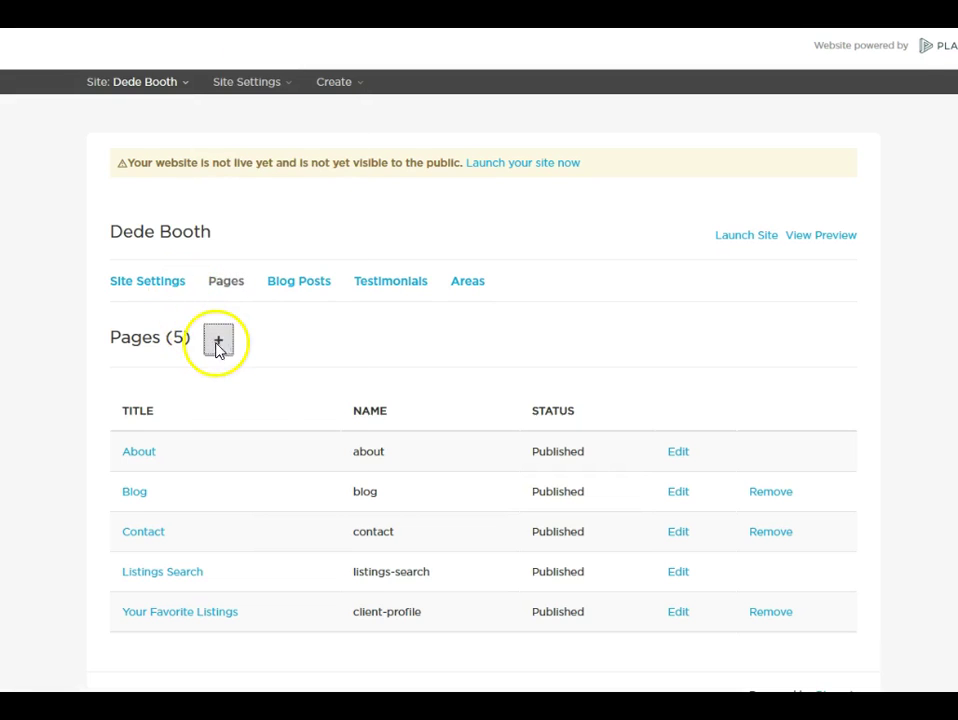
click(218, 343)
click(378, 446)
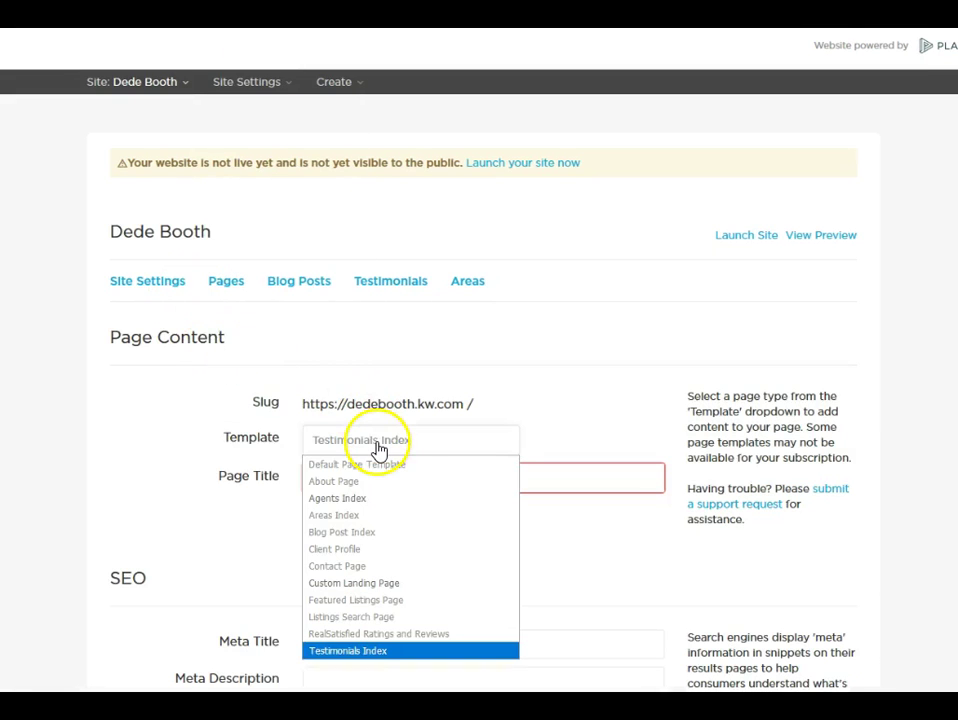
click(347, 520)
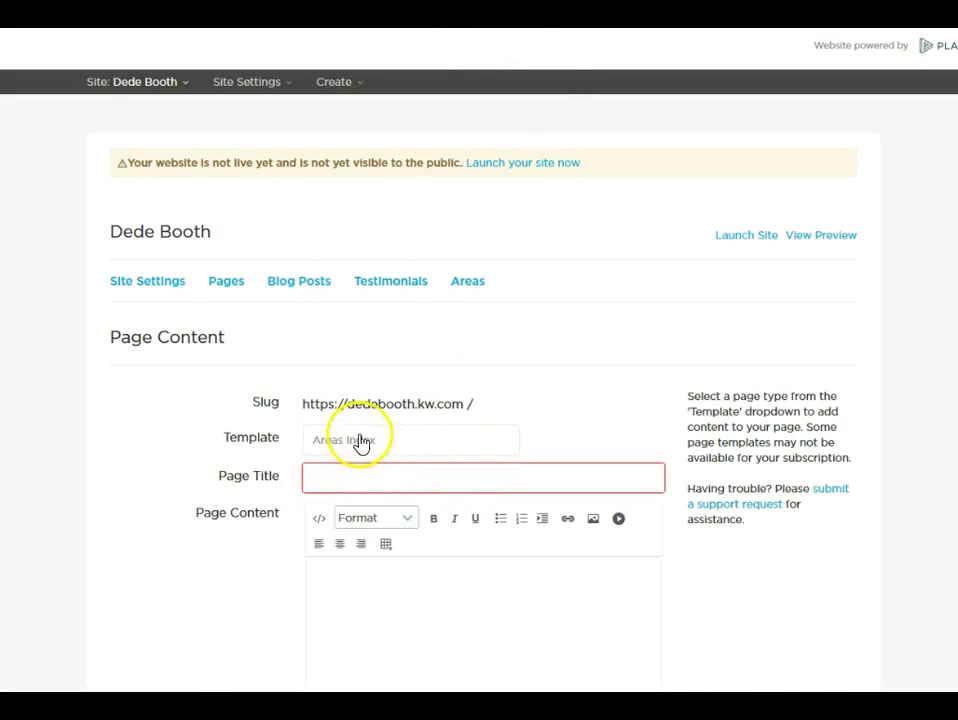
Title the new Areas Index page Communities.
click(366, 476)
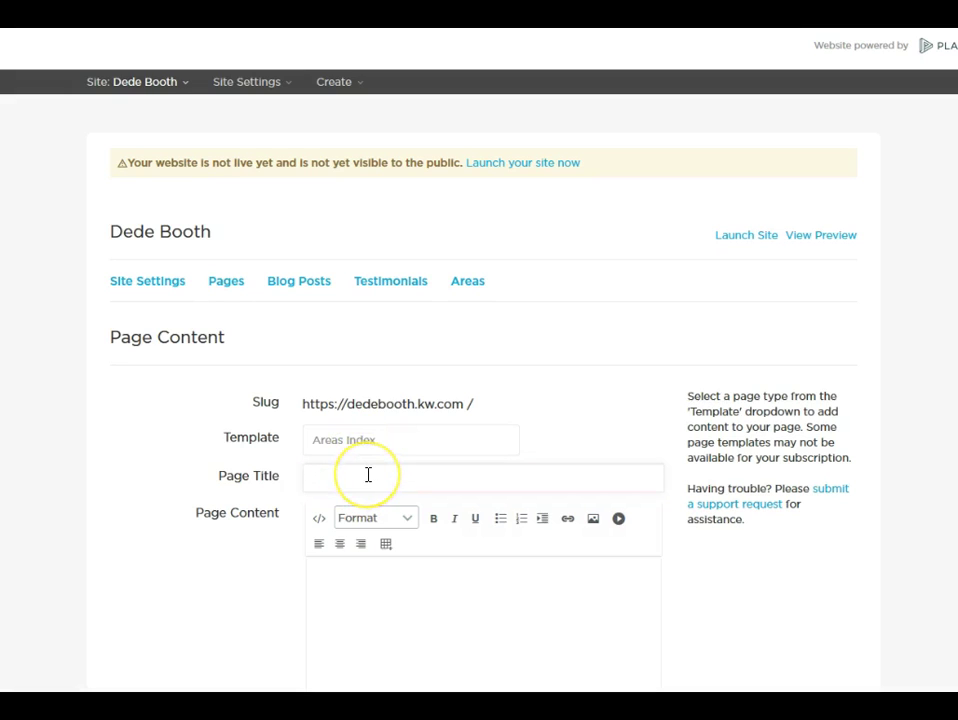
text(Comm)
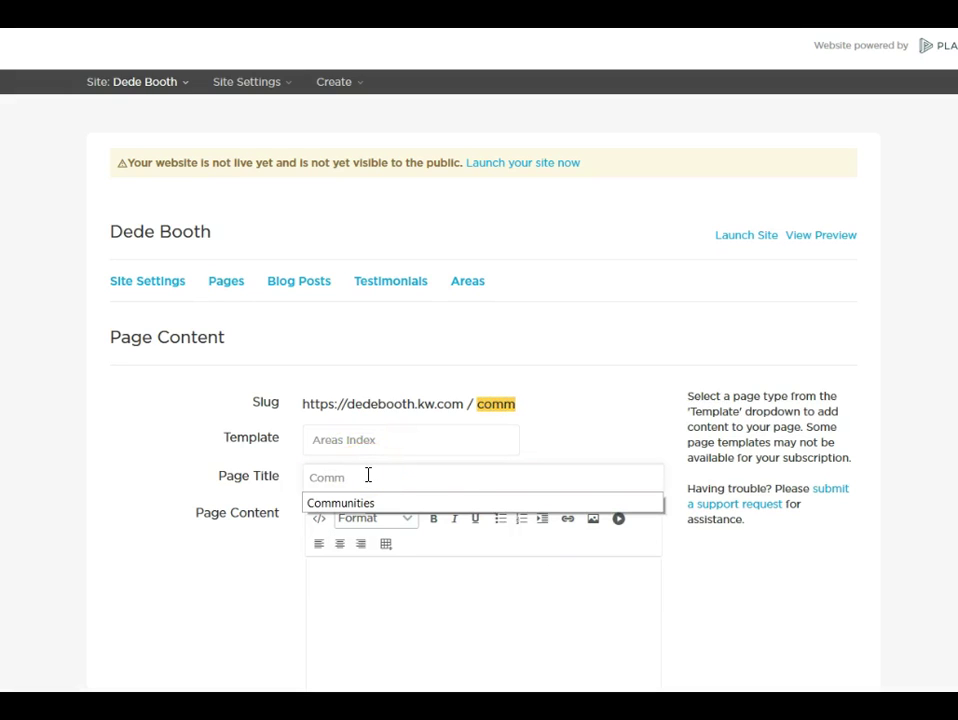
click(366, 503)
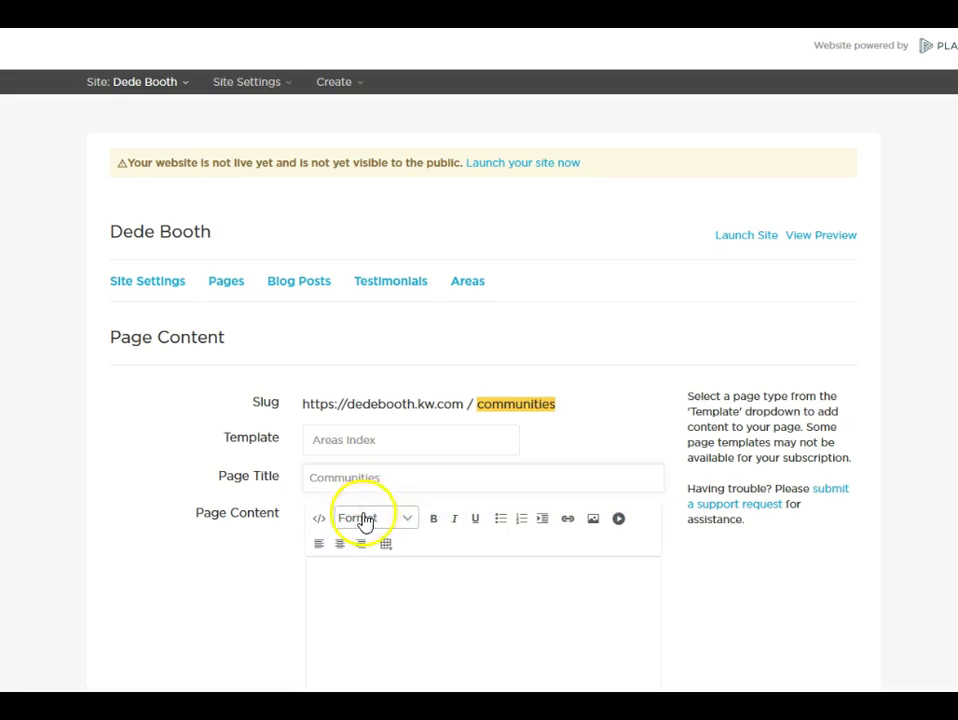
Include the Sarasota and Bradenton areas on the Communities page and save it, keeping it added to the menu.
scroll(563, 413, down, 3)
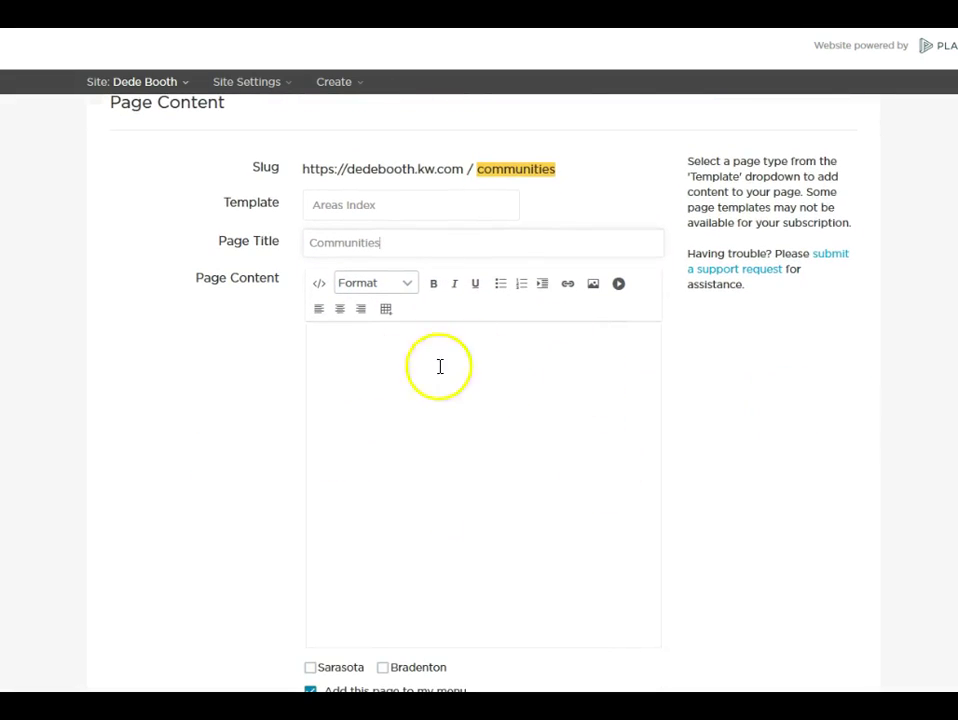
scroll(480, 400, down, 2)
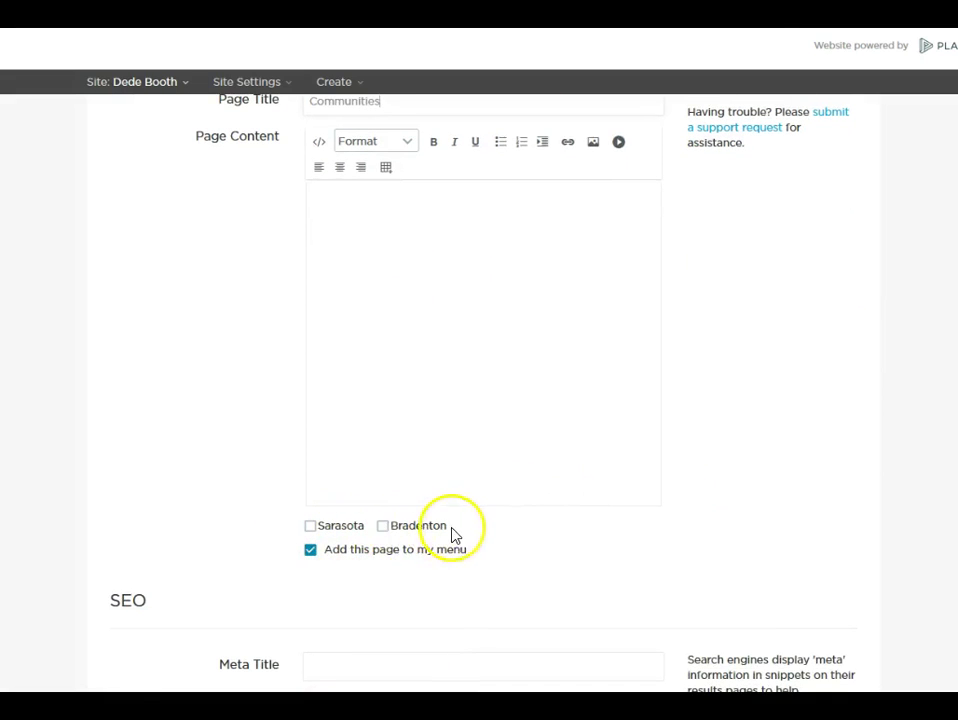
scroll(480, 400, up, 3)
scroll(947, 175, up, 2)
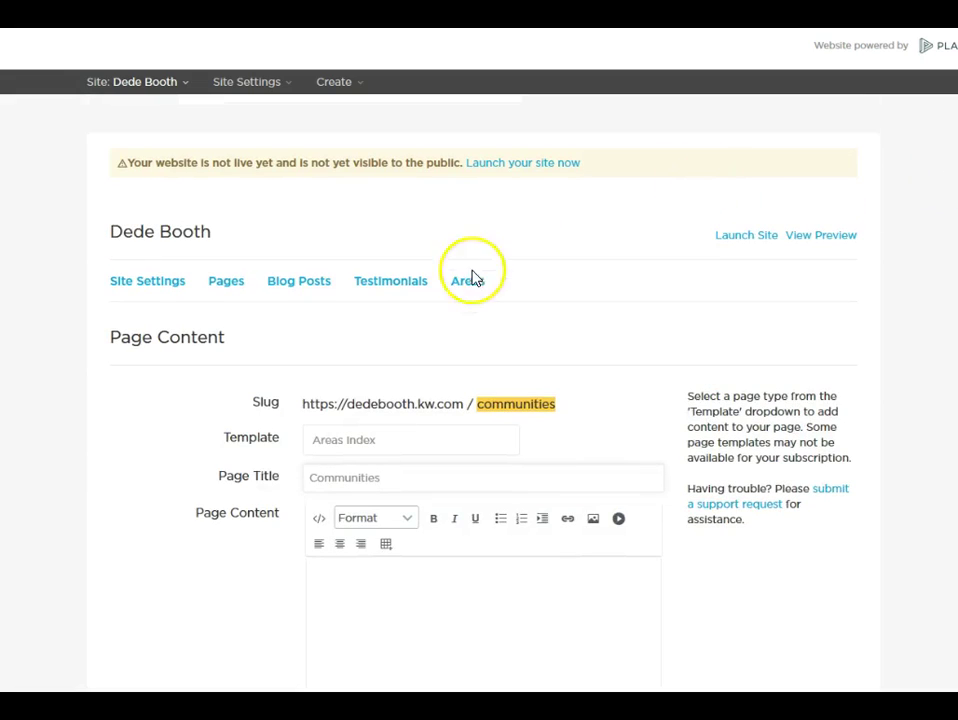
scroll(480, 400, down, 6)
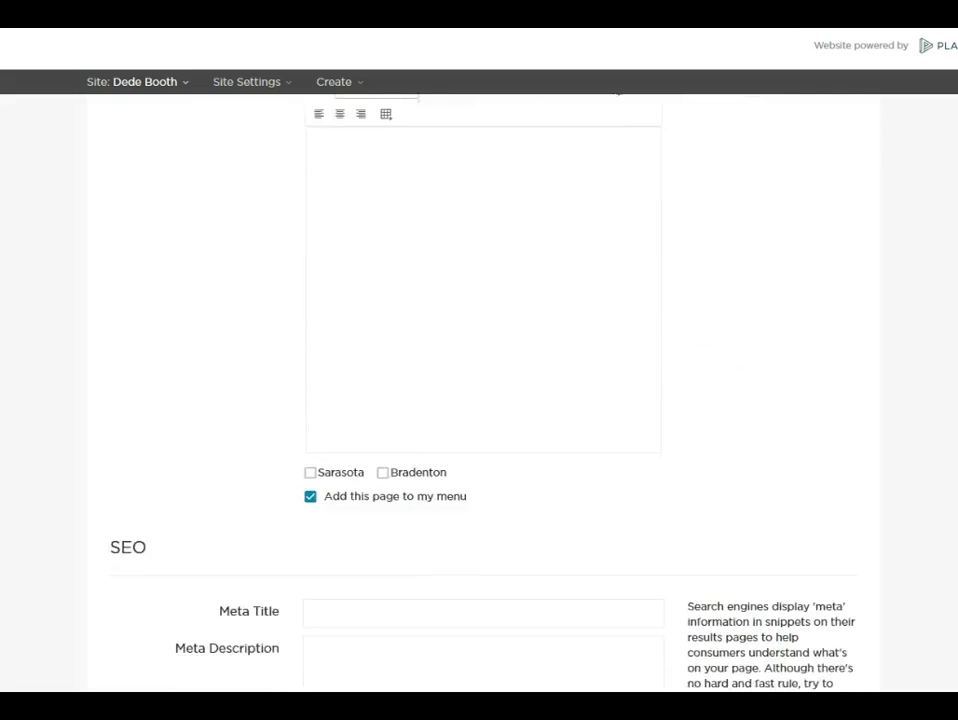
scroll(426, 436, up, 1)
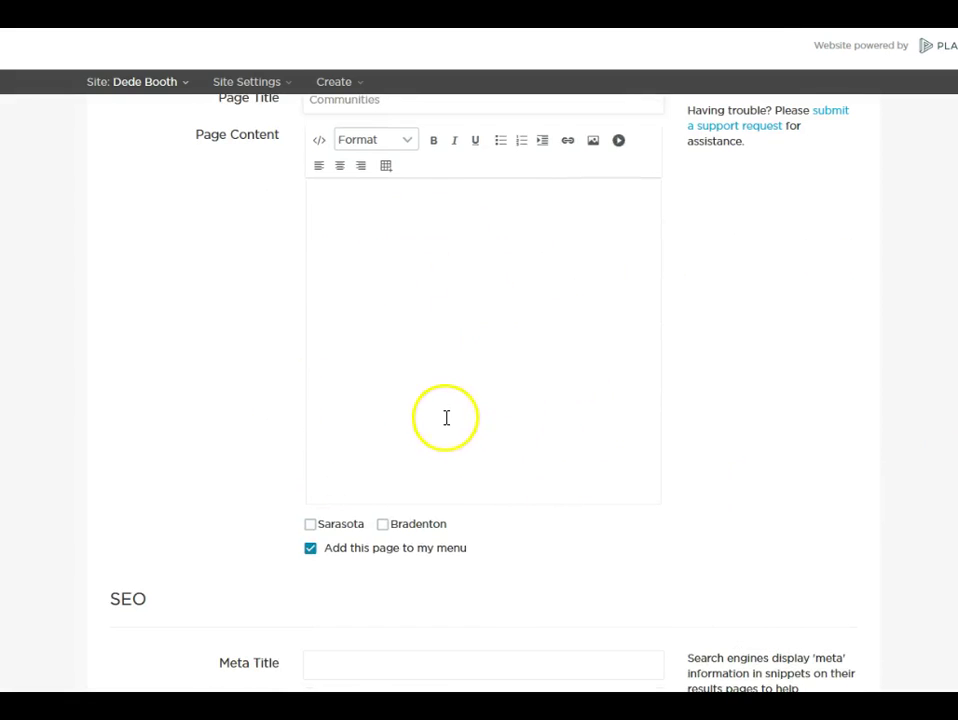
click(310, 525)
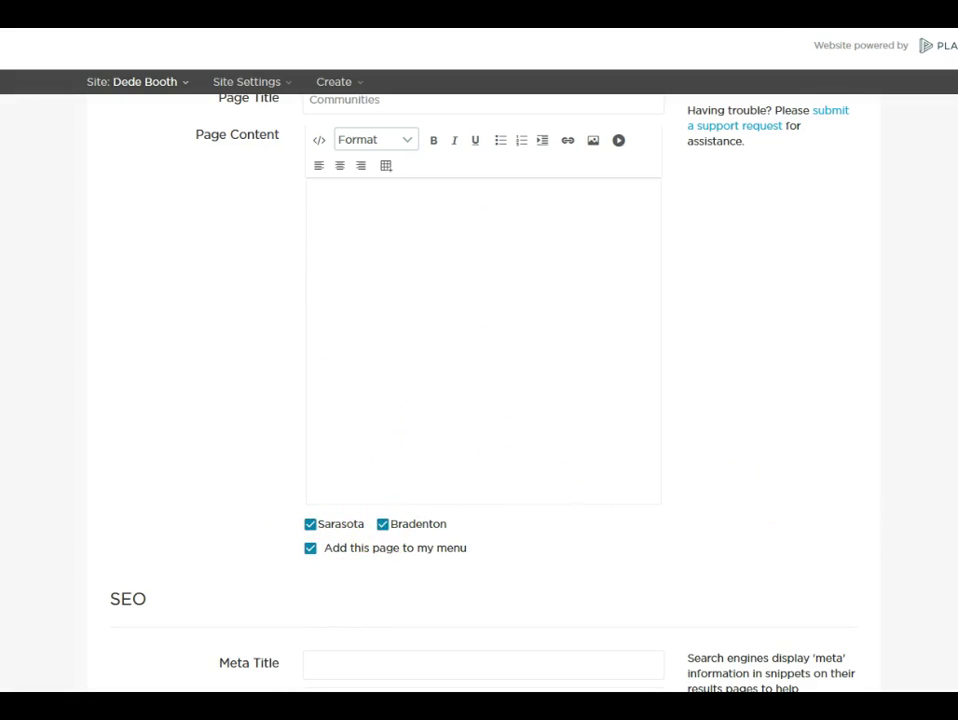
scroll(479, 400, down, 3)
click(828, 618)
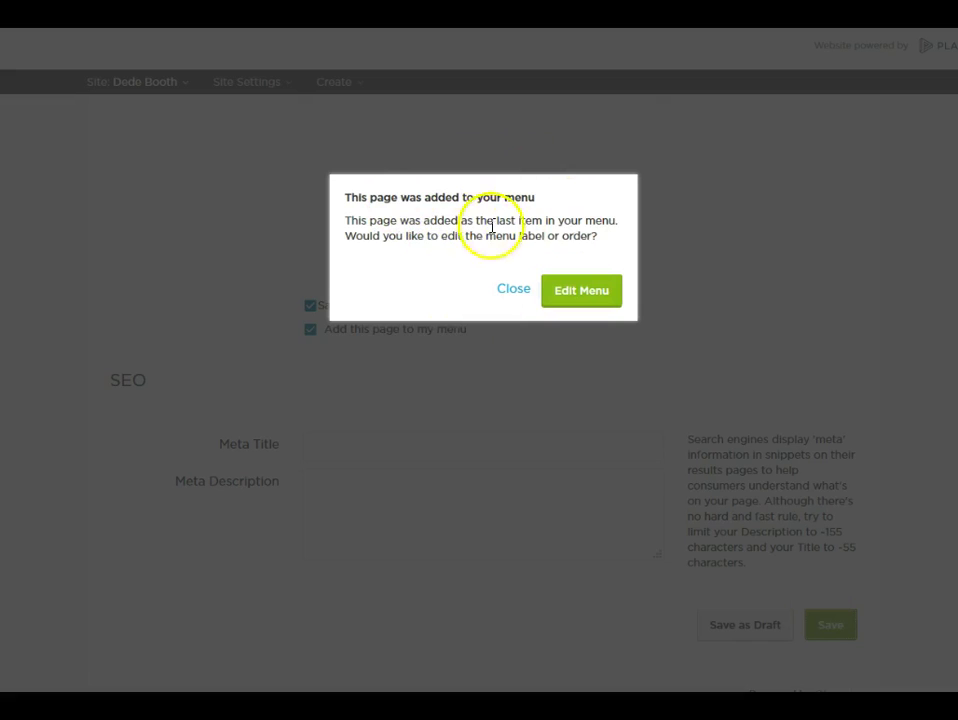
Place Communities directly below Home as a top-level item in the site menu, save the configuration and reload the website preview.
click(581, 296)
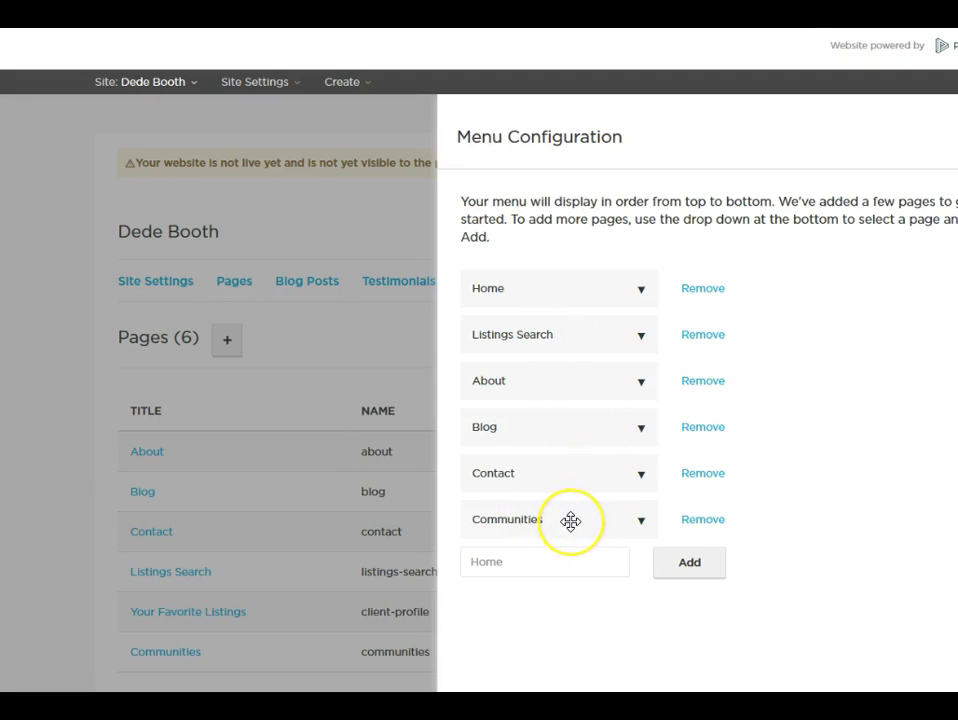
drag(570, 521, 576, 340)
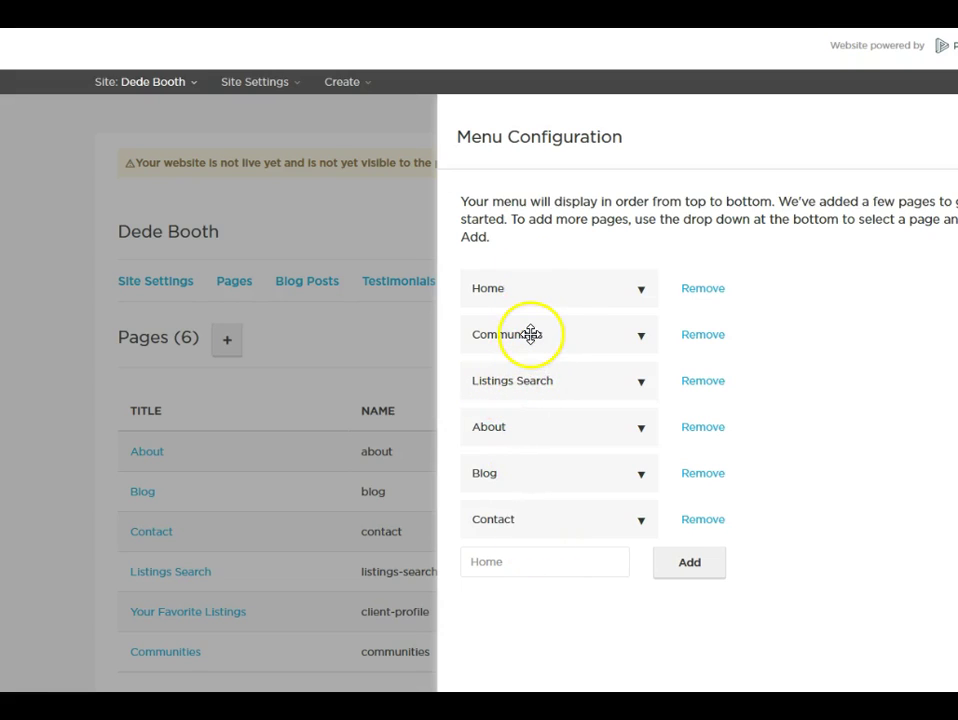
drag(531, 331, 532, 428)
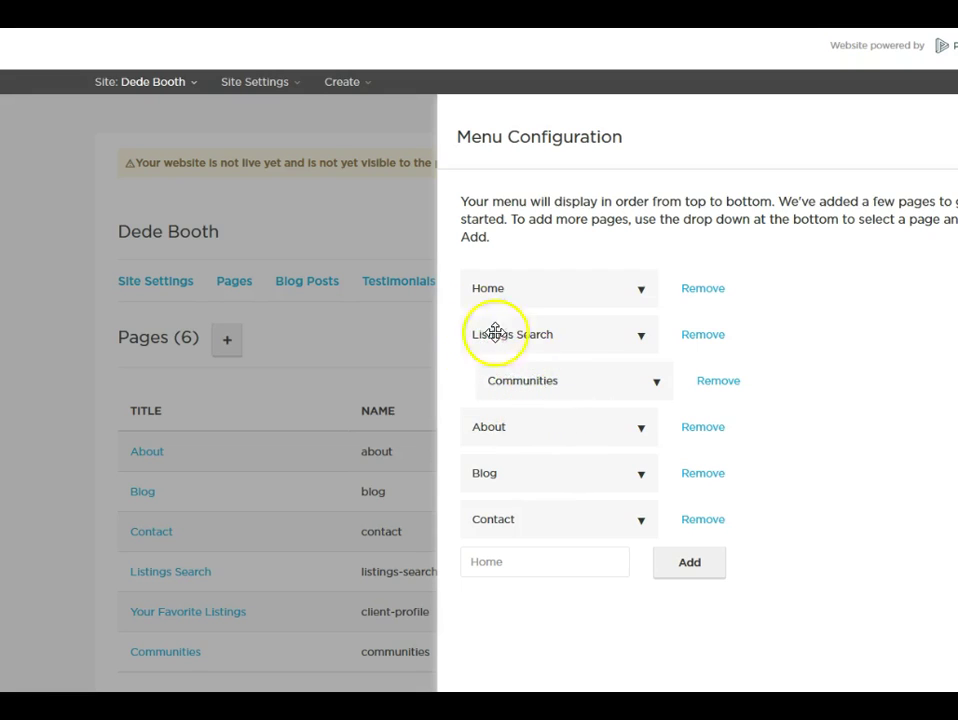
drag(558, 385, 545, 332)
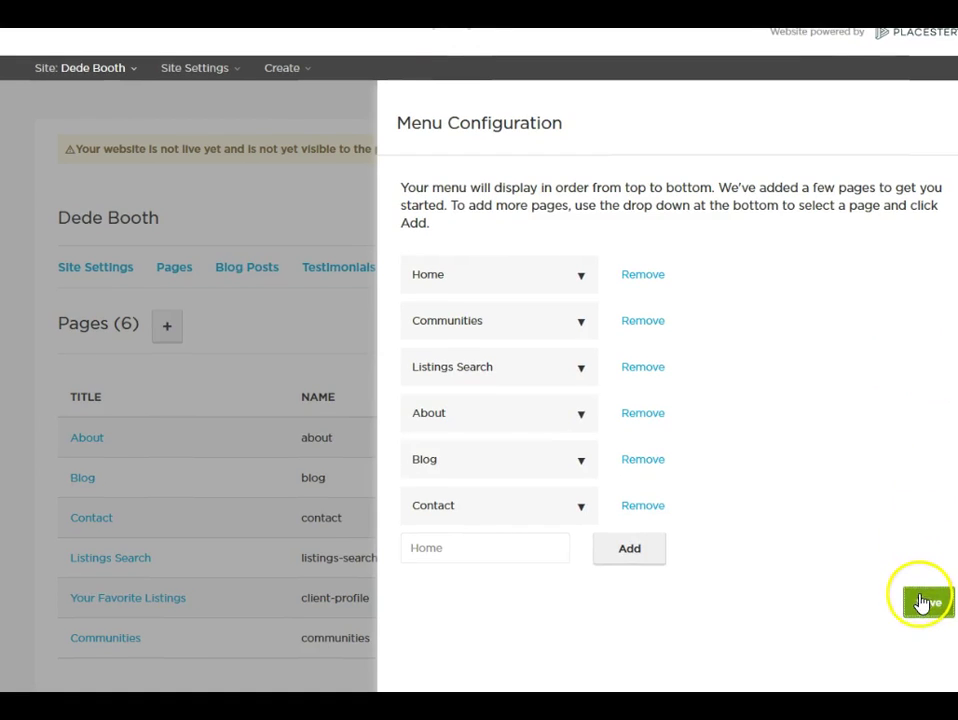
click(922, 602)
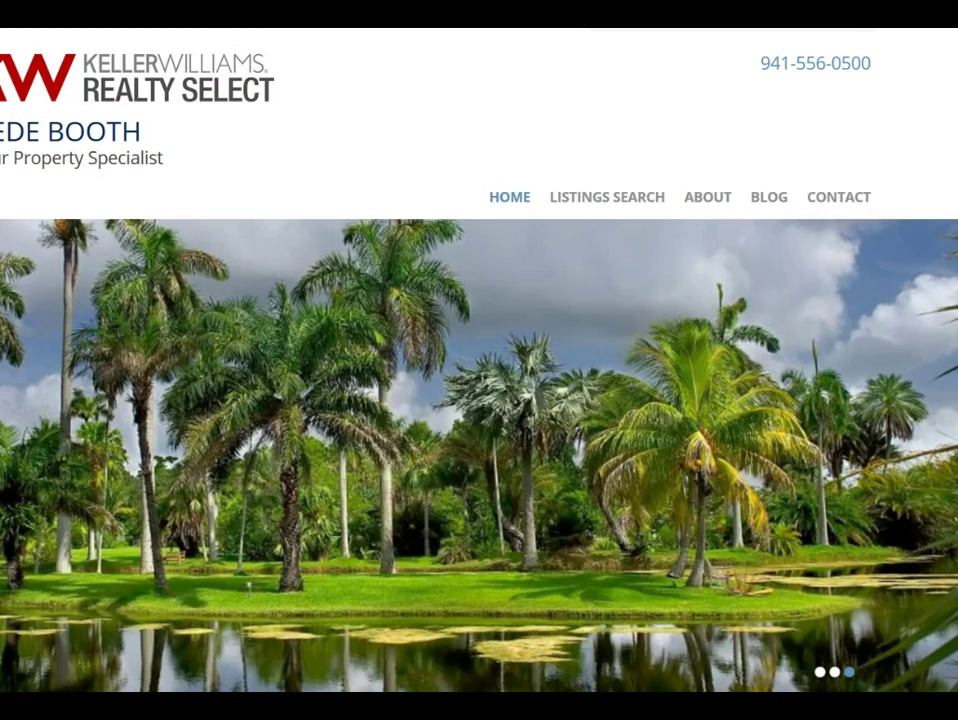
key(F5)
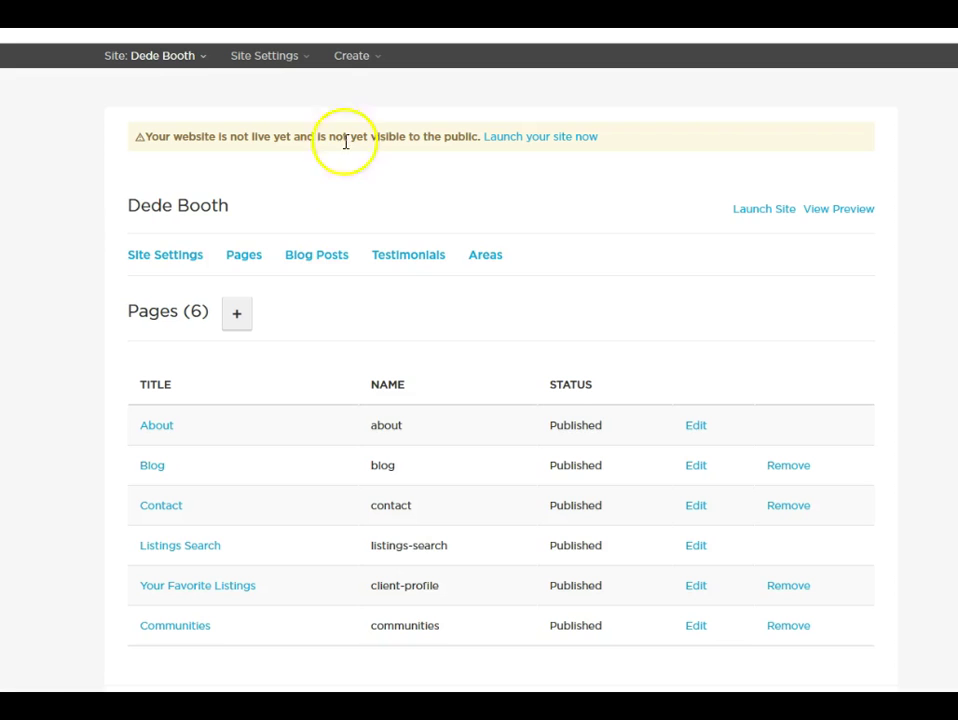
Create a new site page that uses the Client Profile template.
click(237, 316)
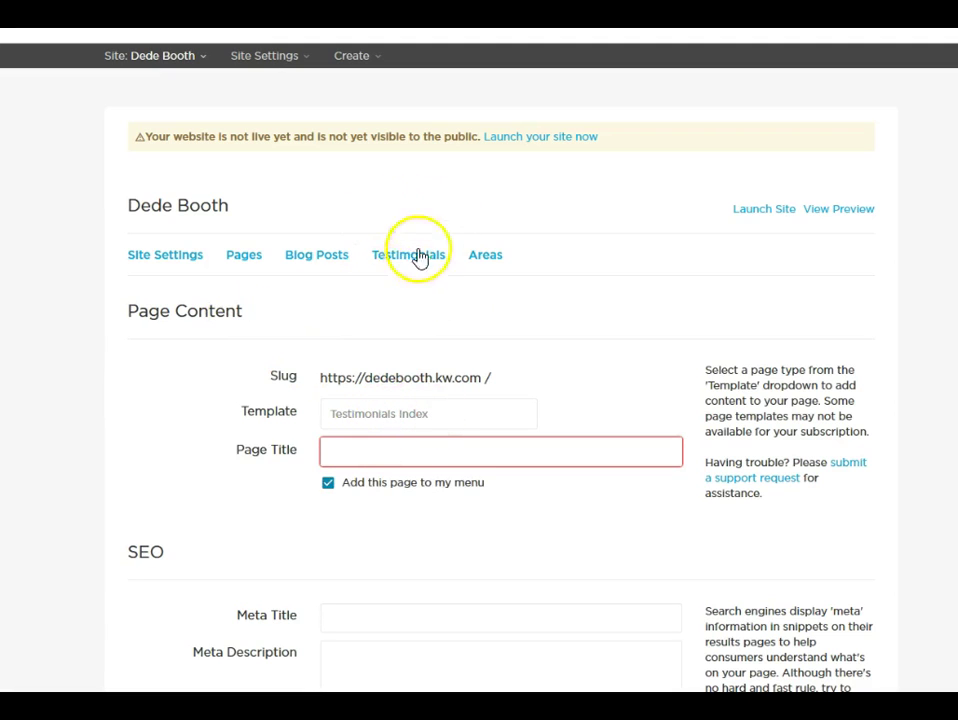
click(401, 426)
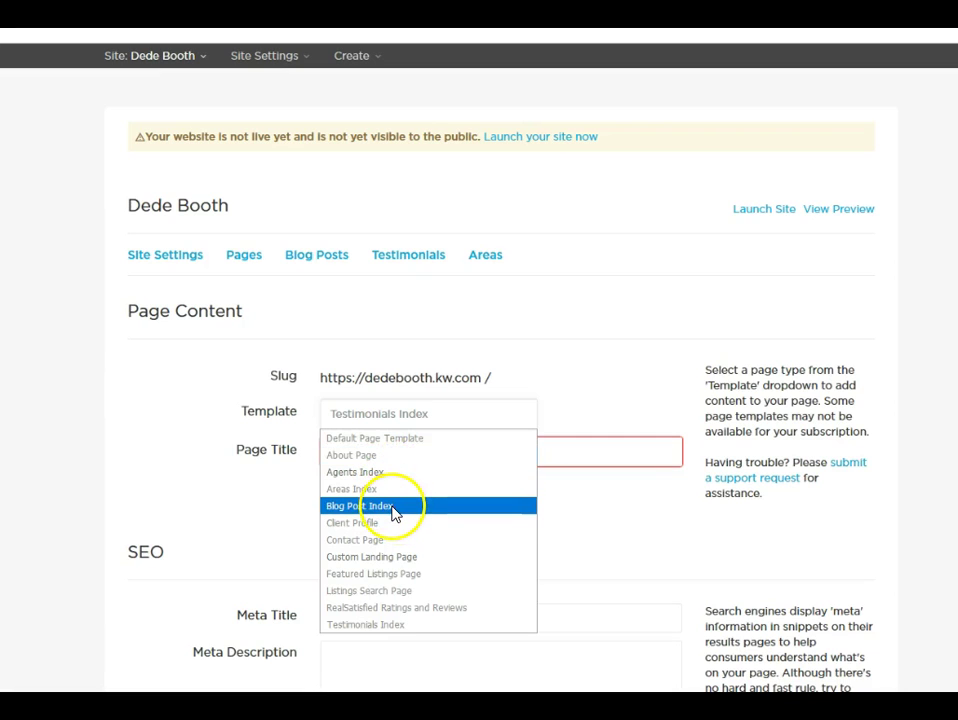
click(372, 524)
Title the new page Client Portal and save it, keeping it added to the menu.
click(372, 447)
text(Cl)
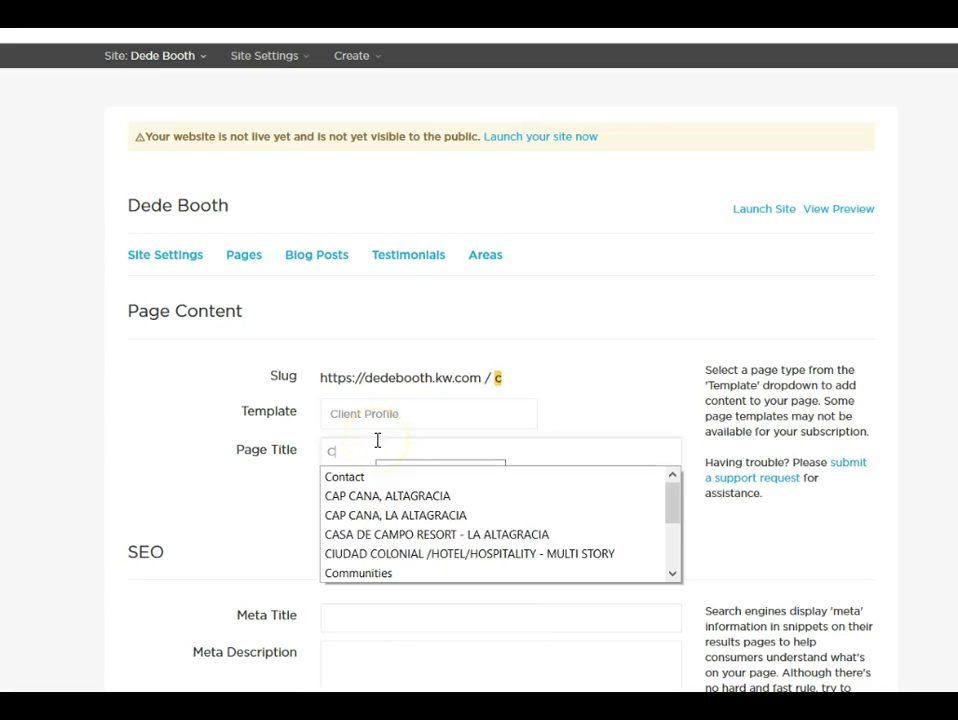
text(ient)
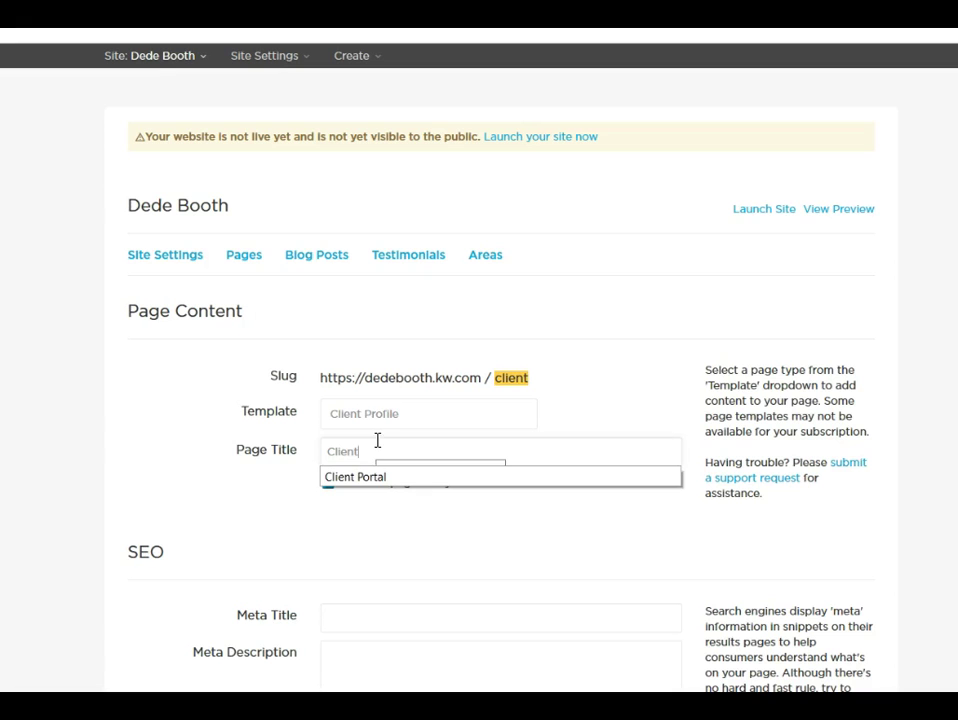
click(372, 480)
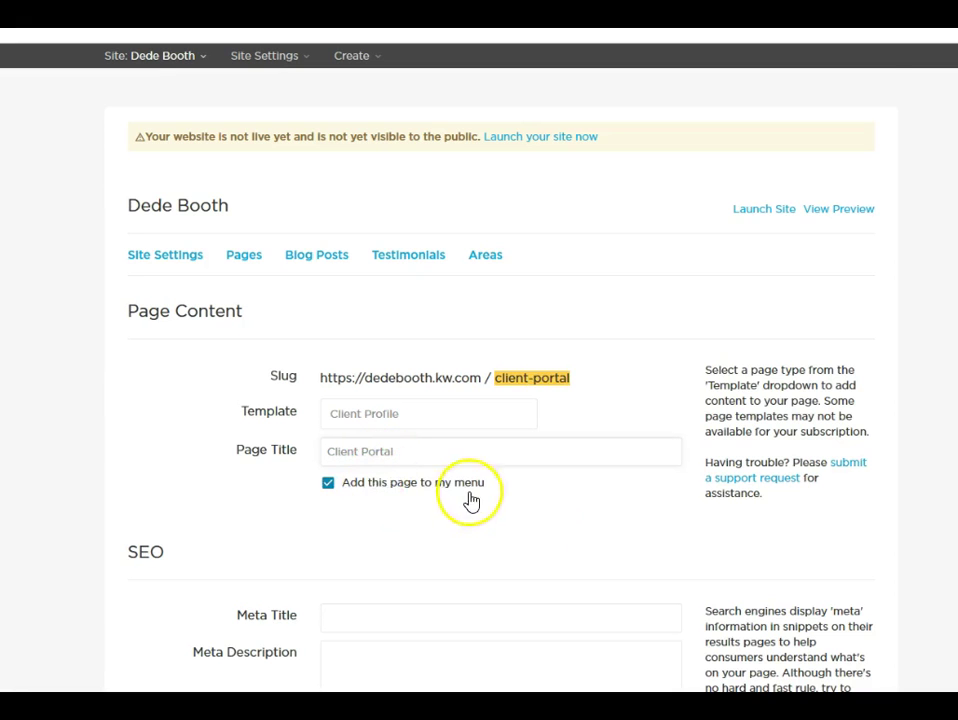
scroll(620, 523, down, 1)
scroll(621, 522, down, 3)
click(849, 583)
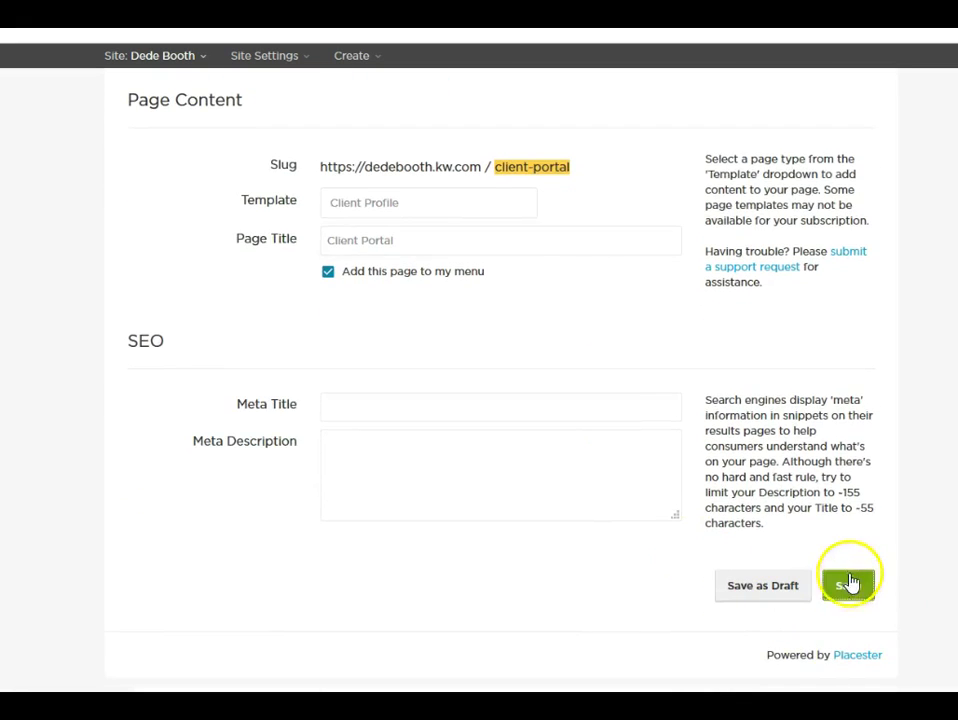
Return to the site's page list and start another new page.
click(535, 271)
click(240, 262)
click(247, 315)
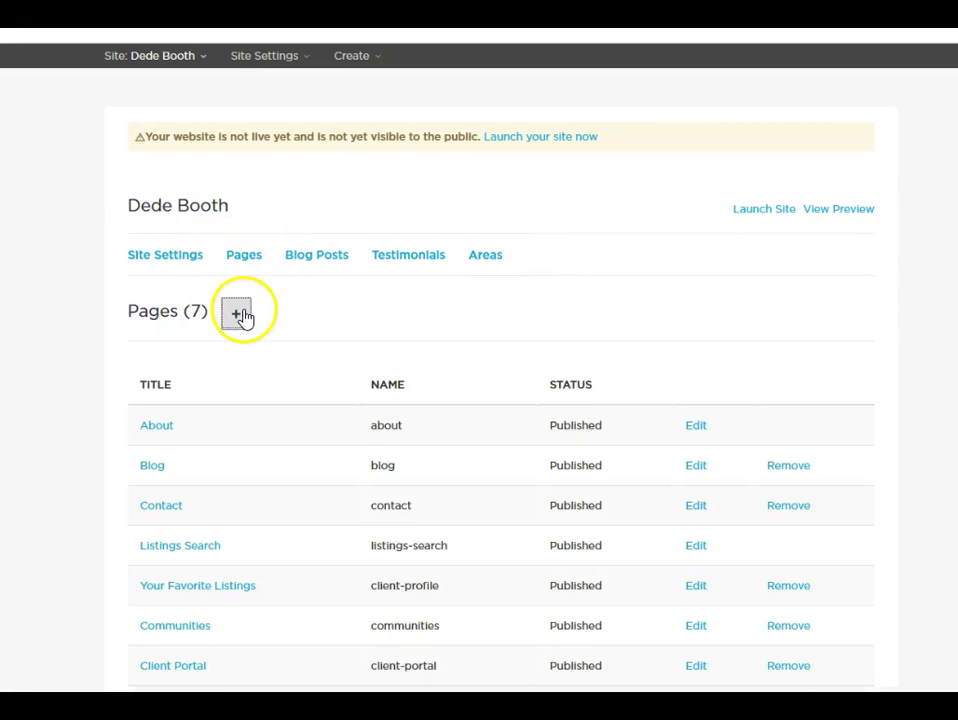
Look through the available page templates, and view the existing Contact page in the website preview.
click(383, 420)
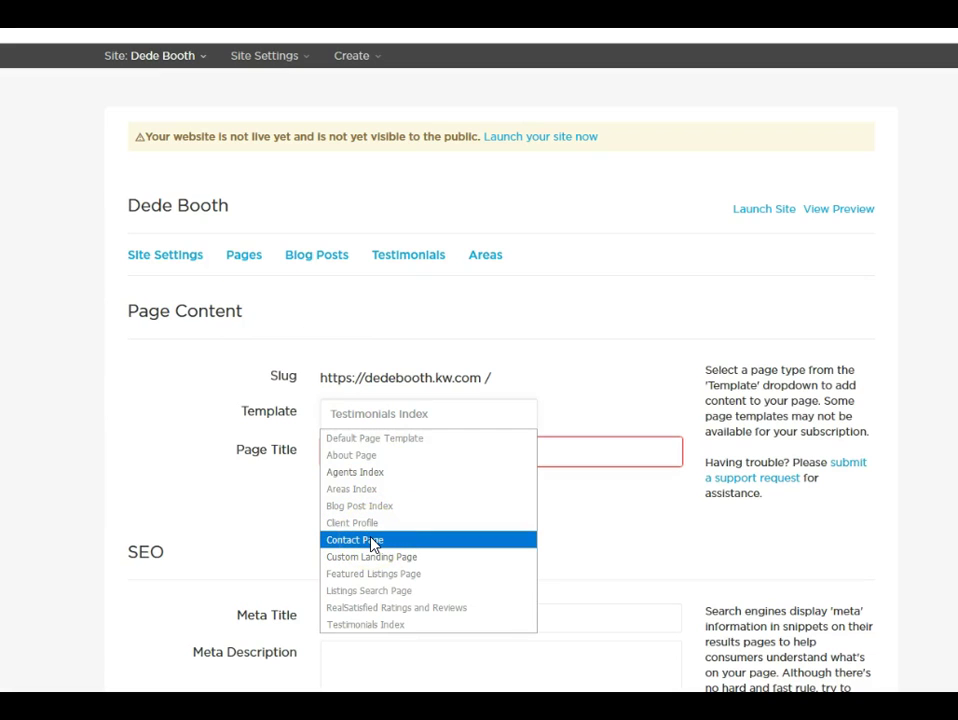
key(Up)
key(Up)
key(Up)
key(Up)
key(Up)
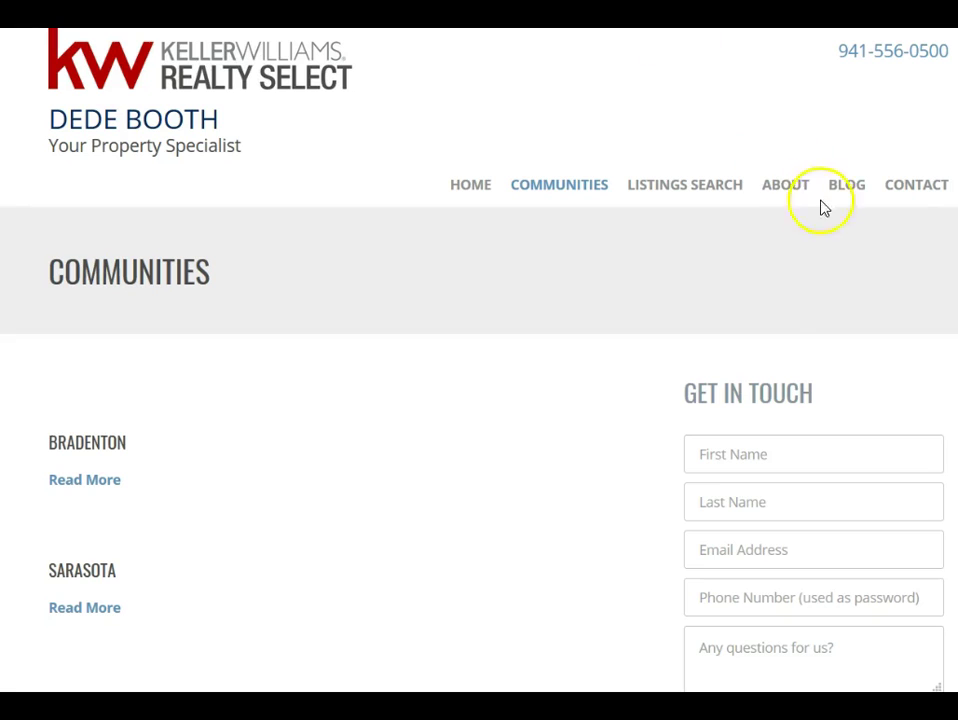
click(891, 197)
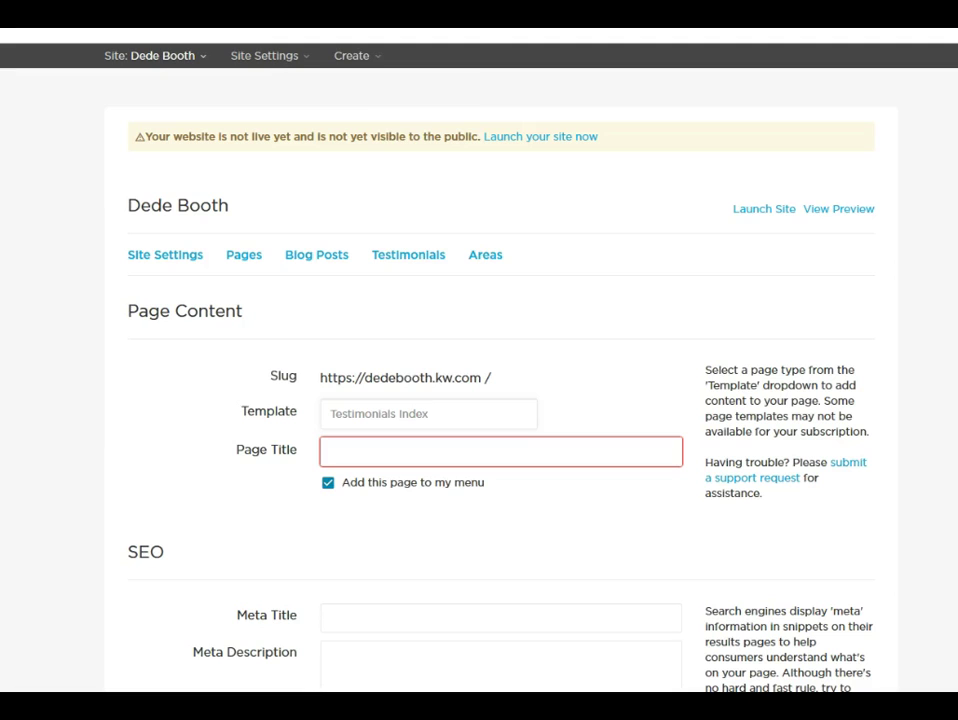
Apply the Contact Page template to the new page and title it Home Value.
click(420, 425)
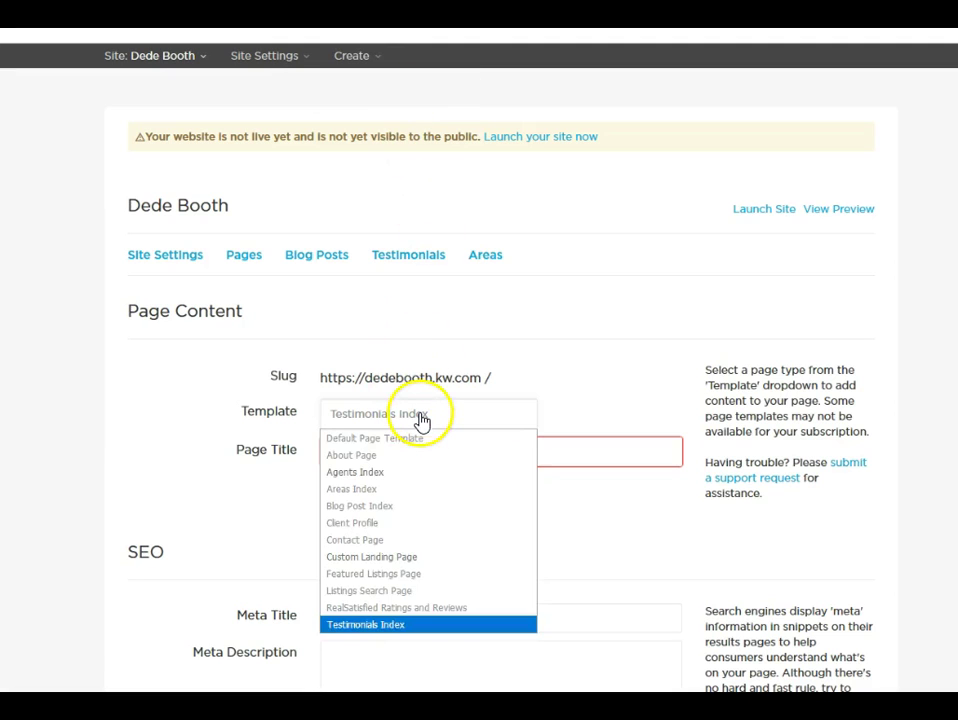
click(391, 542)
click(399, 449)
text(Home)
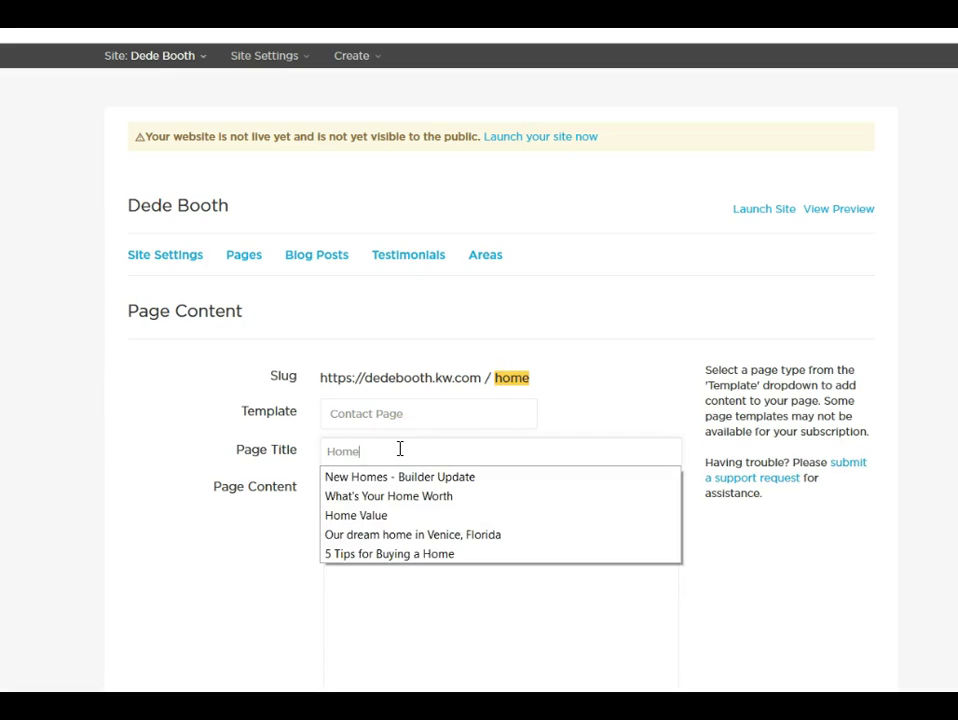
text( Value)
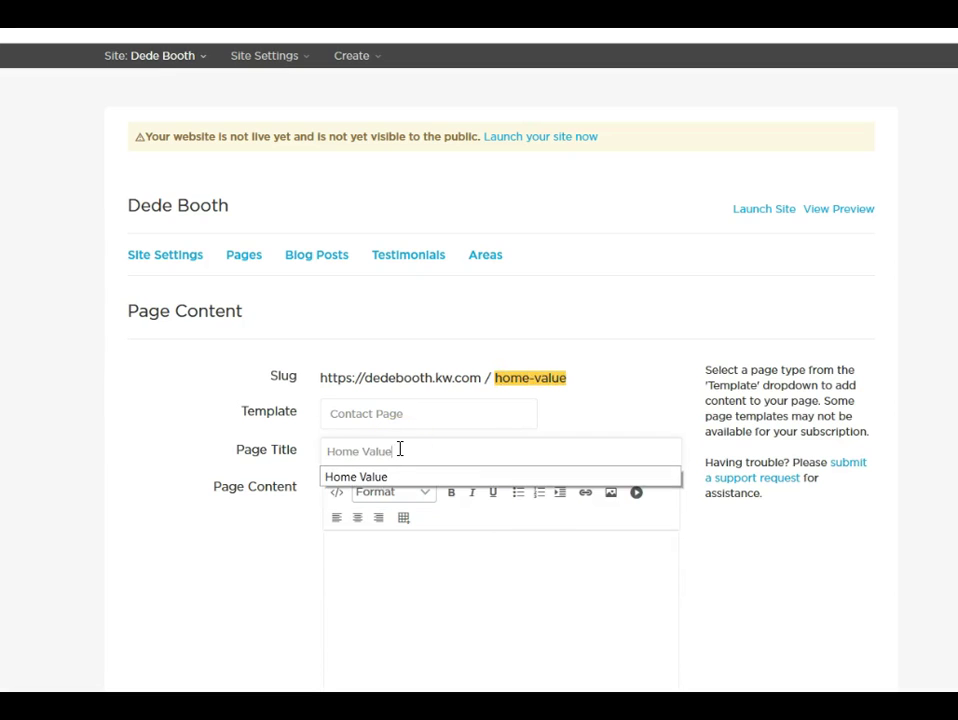
click(408, 476)
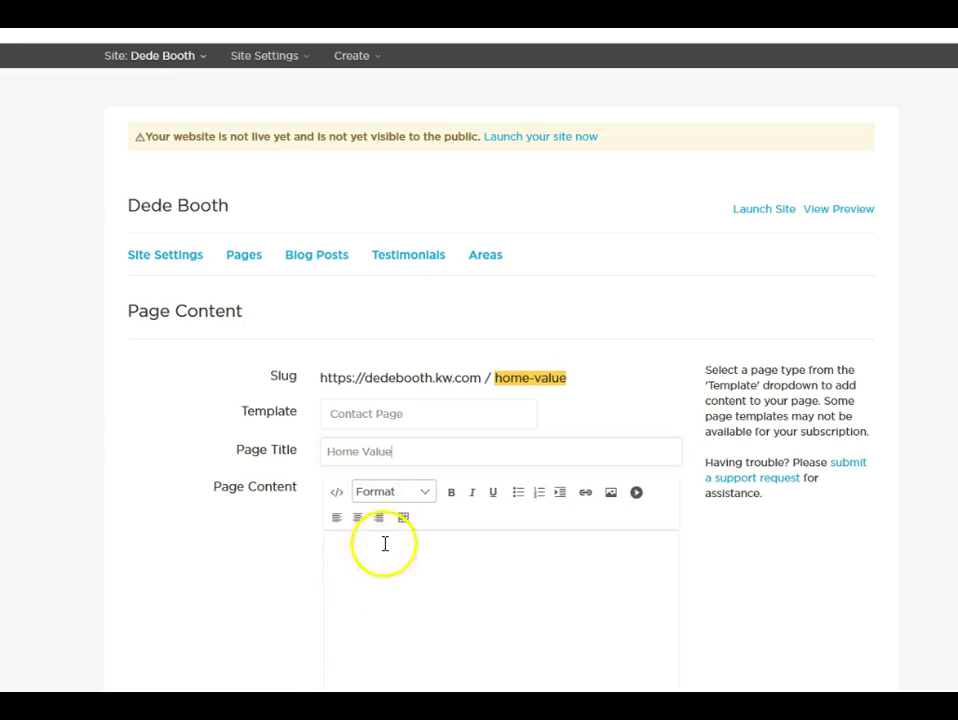
scroll(860, 530, down, 2)
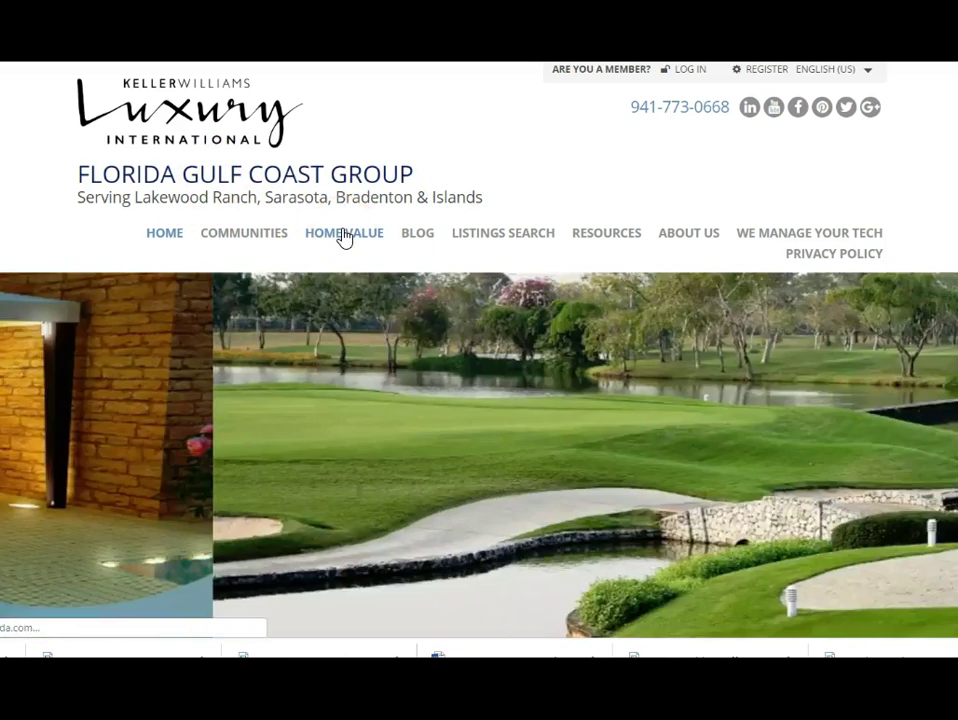
Open the Home Value page on the Florida Gulf Coast Group site and examine its image and contact form.
click(344, 235)
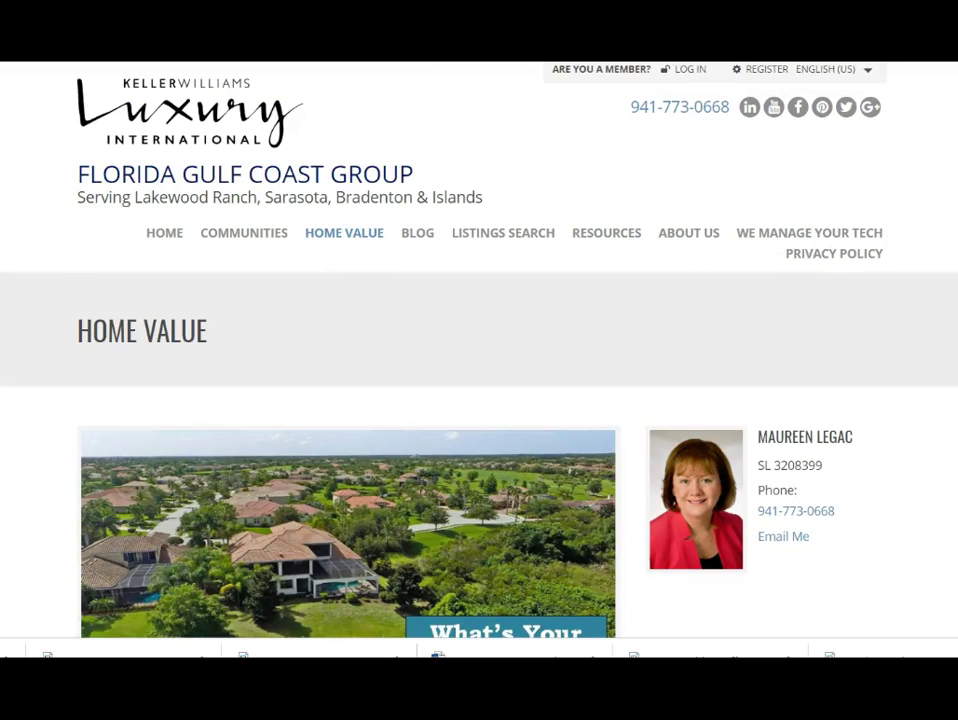
scroll(808, 306, down, 3)
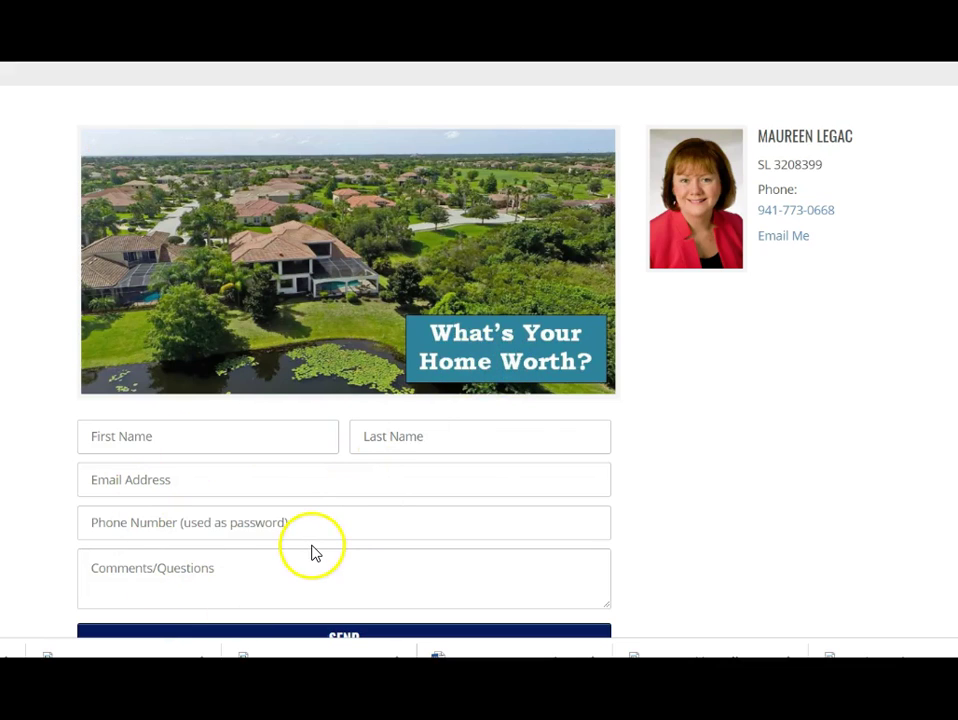
scroll(479, 350, up, 1)
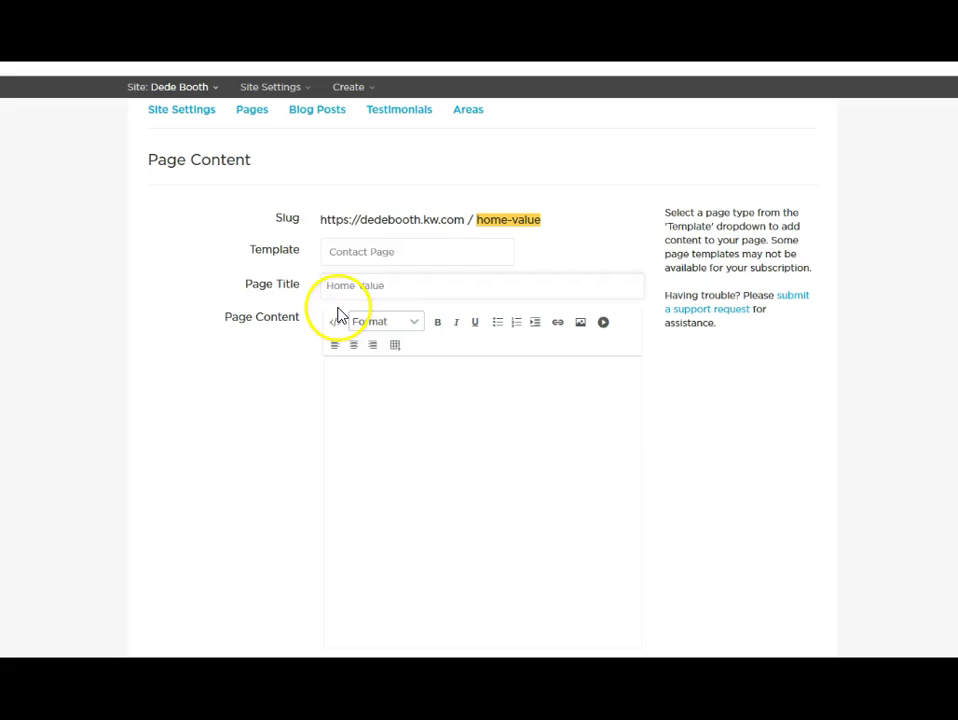
Insert the photo of the poolside house into the Home Value page content.
click(582, 325)
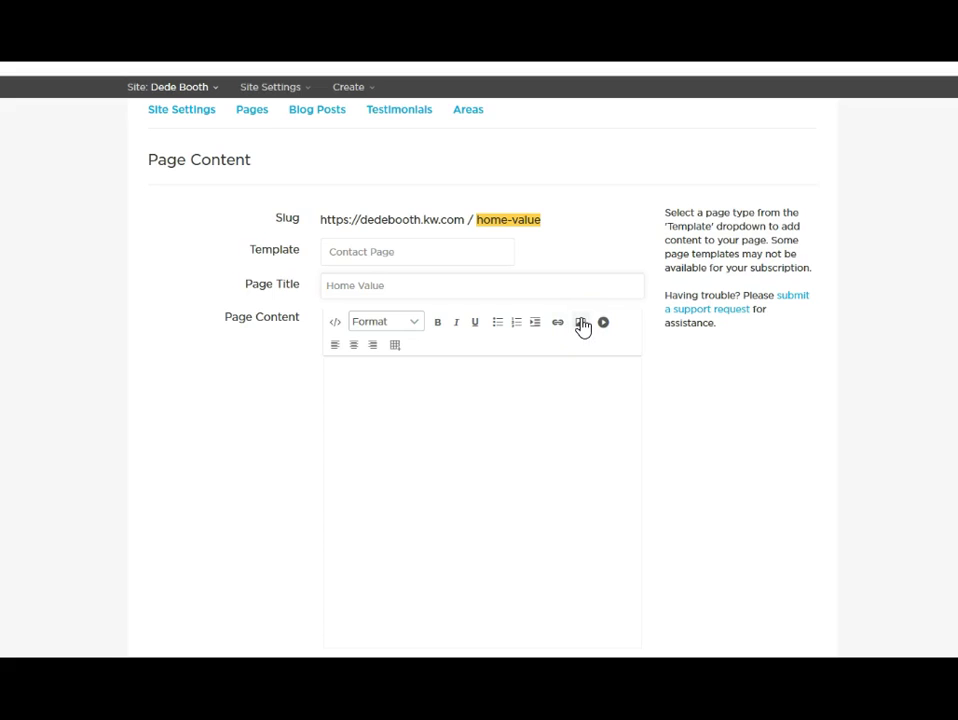
click(605, 323)
click(568, 339)
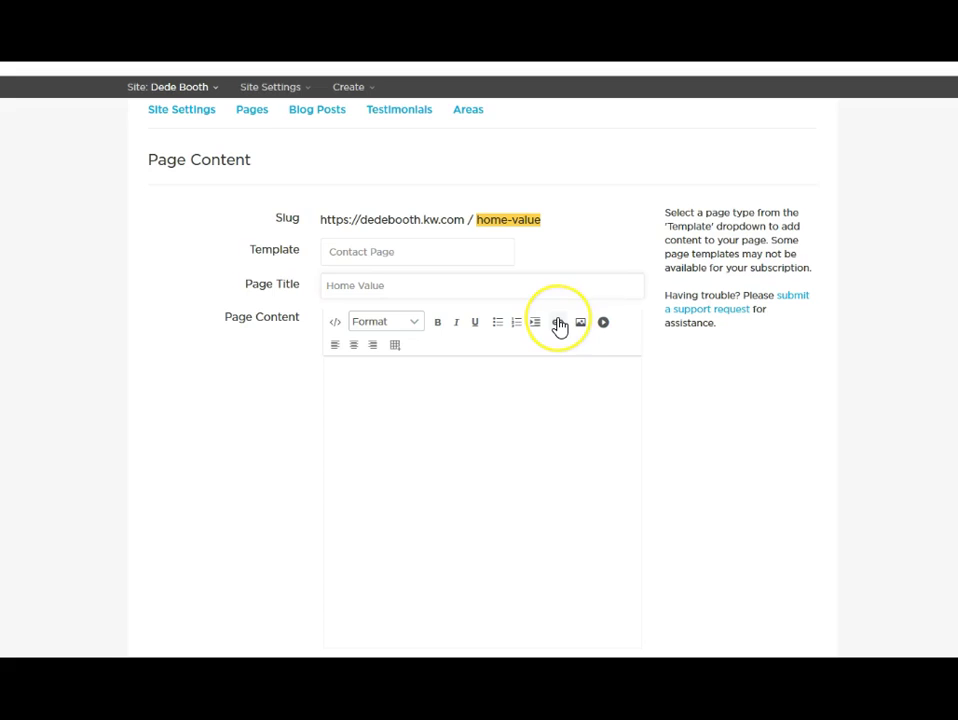
click(579, 325)
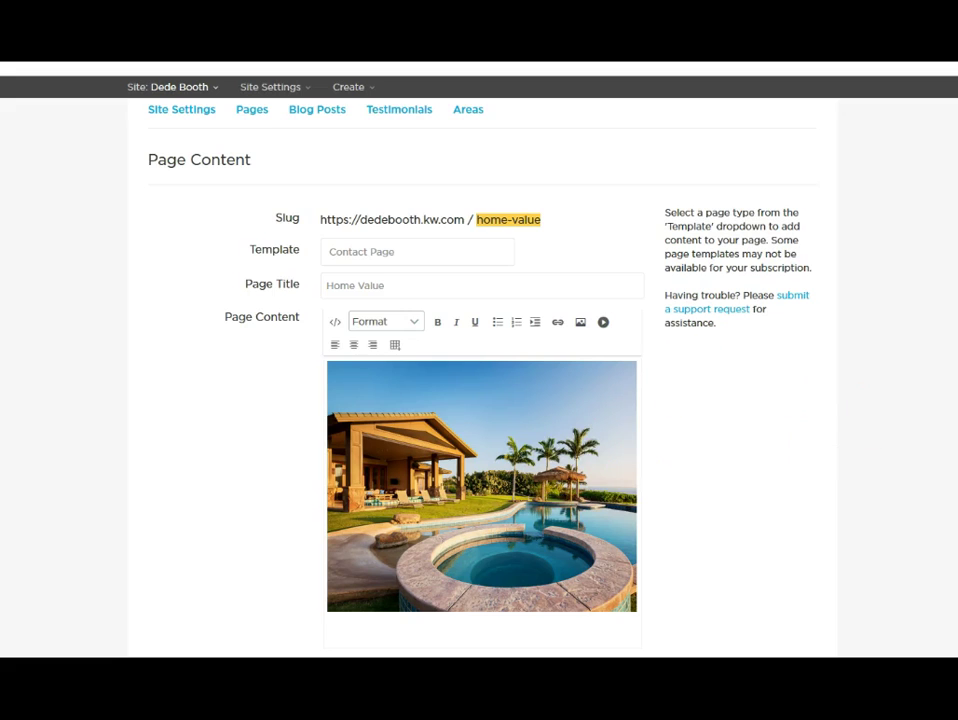
Below the photo, begin the text "Interested in selling your home? Contact us for a professional evaluation of the".
scroll(888, 391, down, 3)
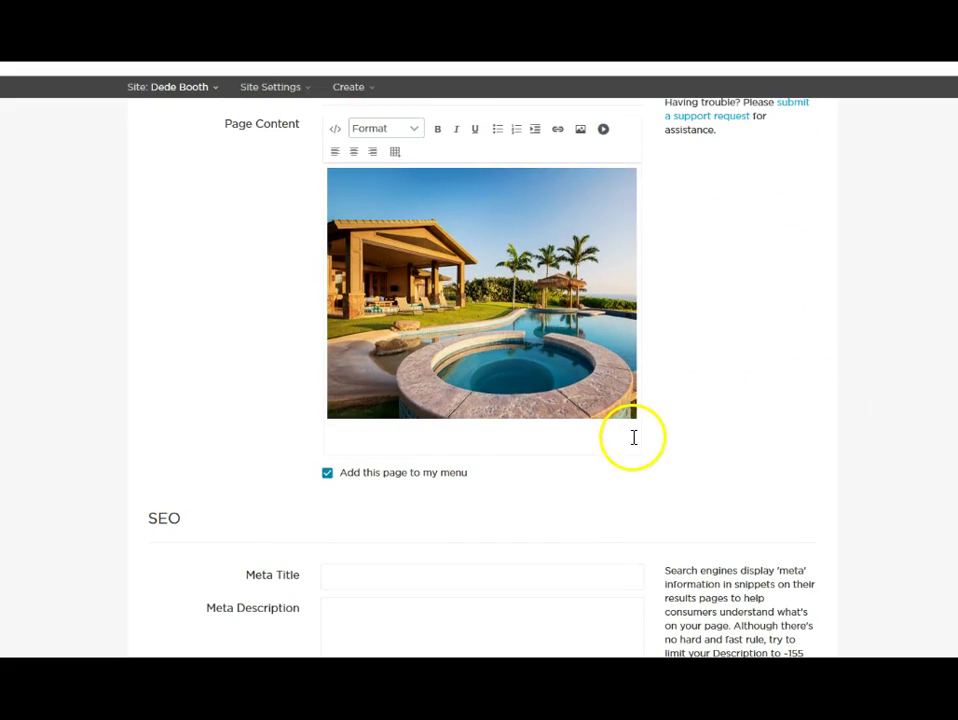
click(633, 437)
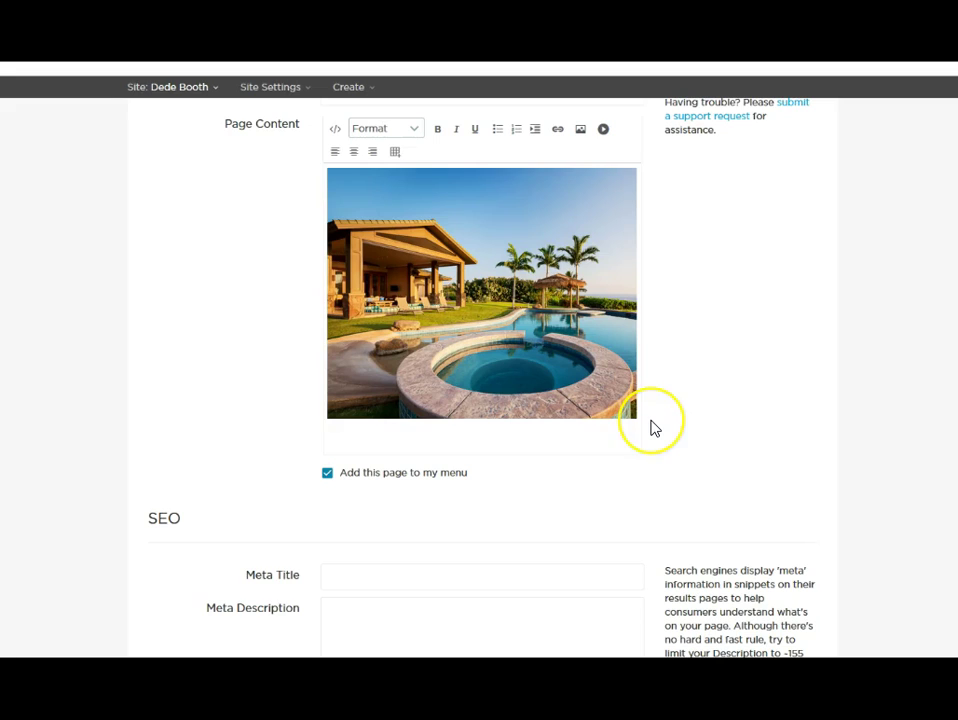
text(Interested)
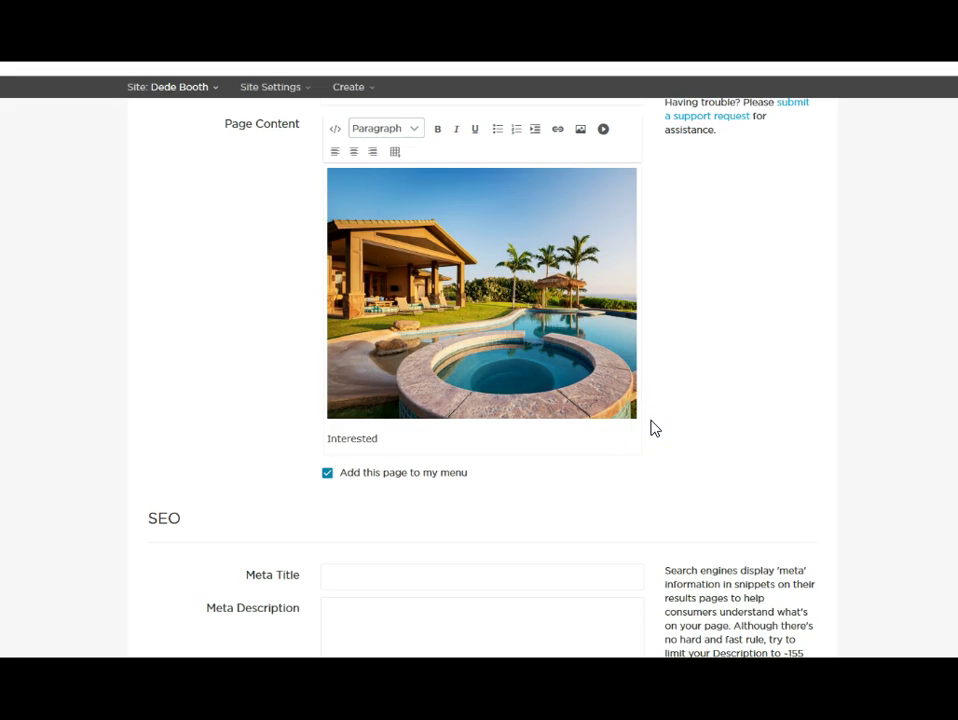
text( in selling your home)
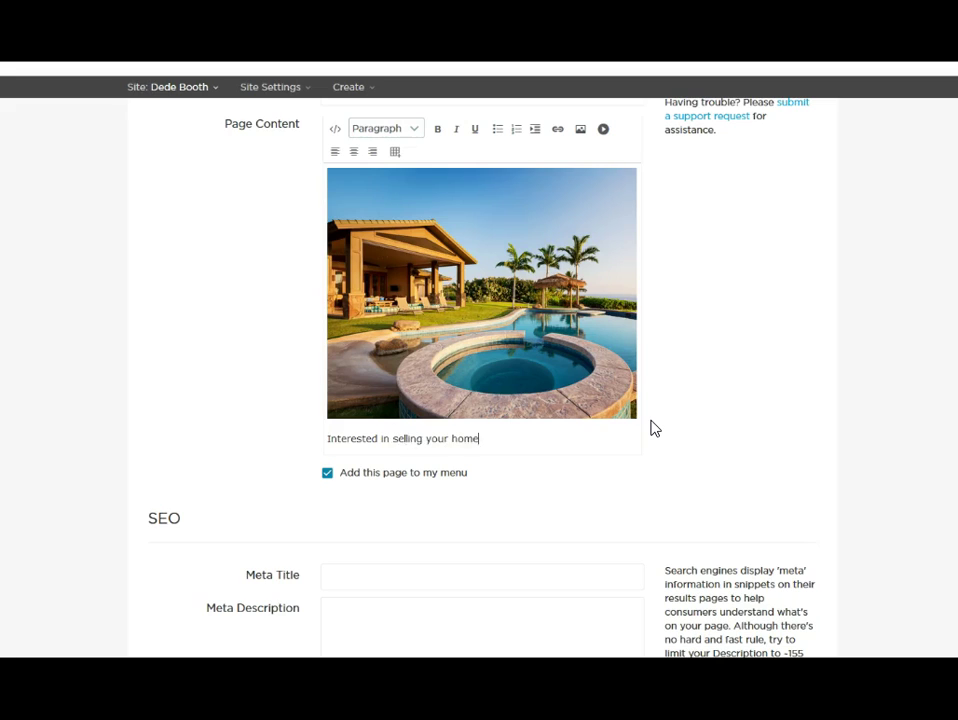
text(? Contact us for a pr)
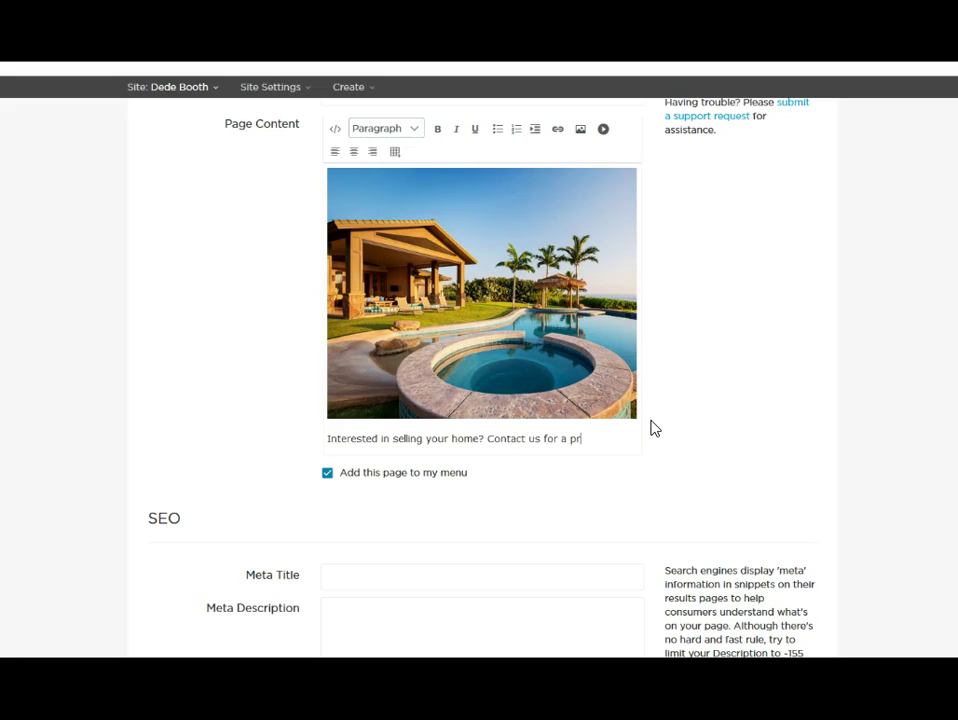
text(ofessional evaluation)
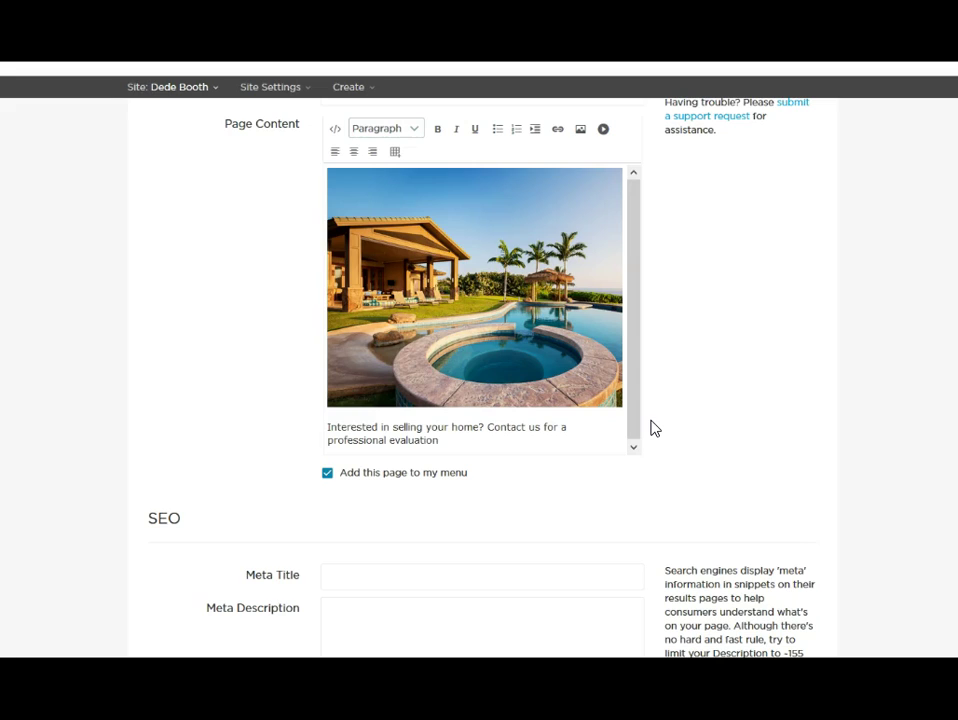
text( of your h)
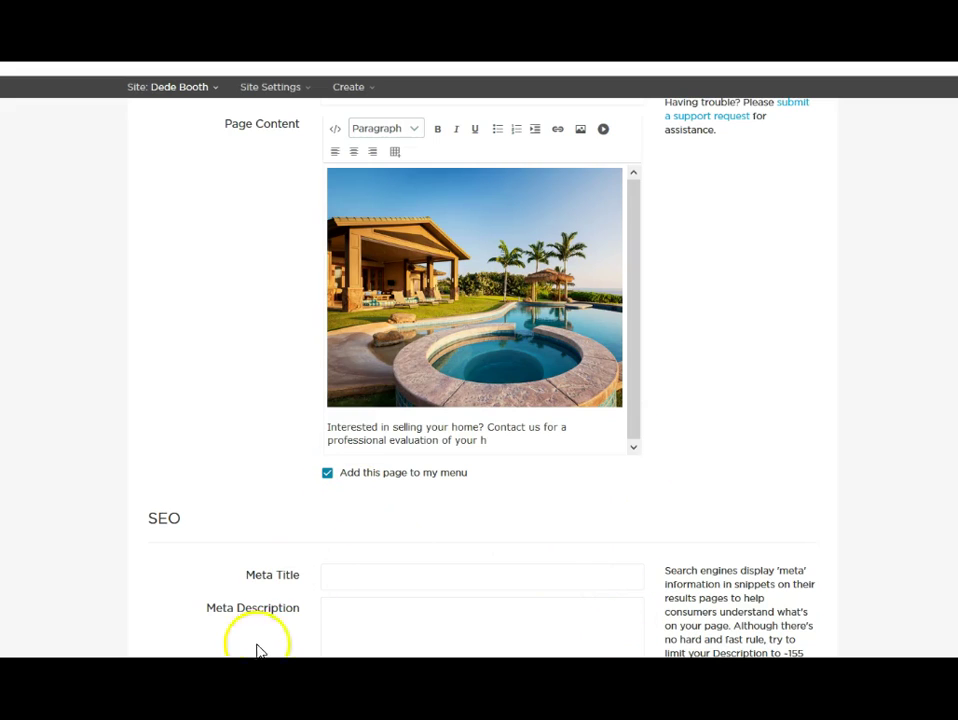
key(ctrl+z)
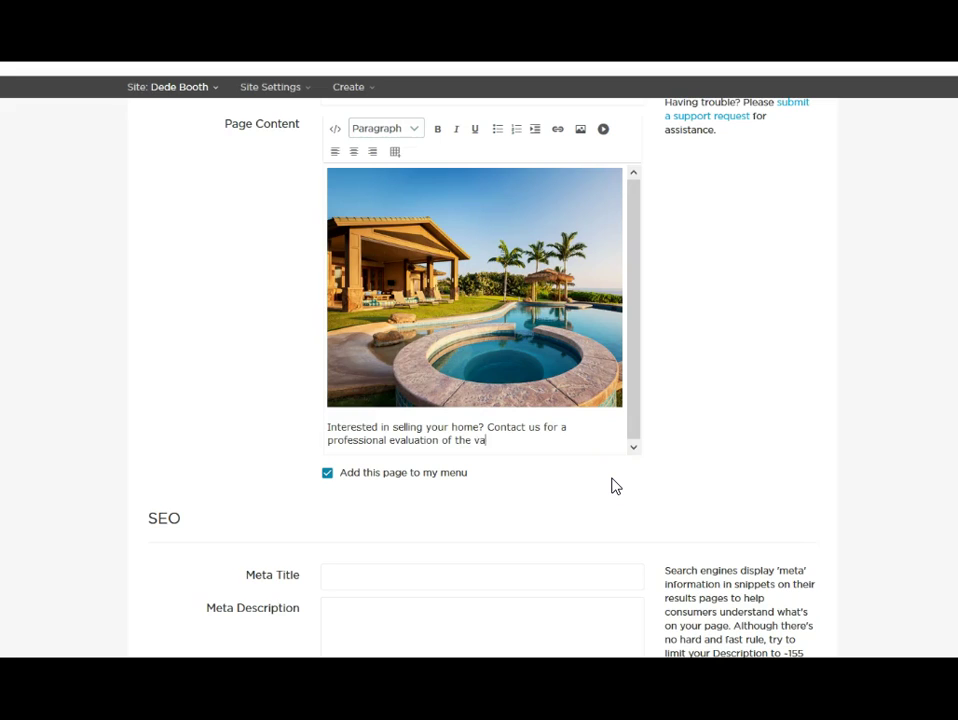
Finish the text with "value of your home. Please fill in the form below and a member of our team will get back to you within 24 hours.".
text(your home. Please fill in the form below and a me)
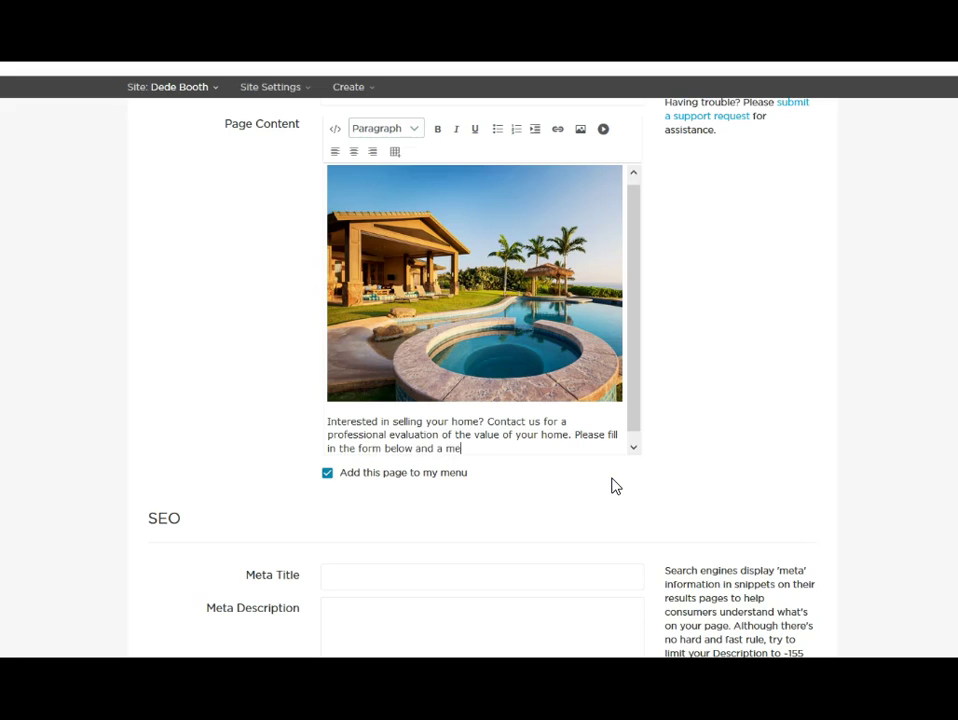
text(mdbr of our team will g)
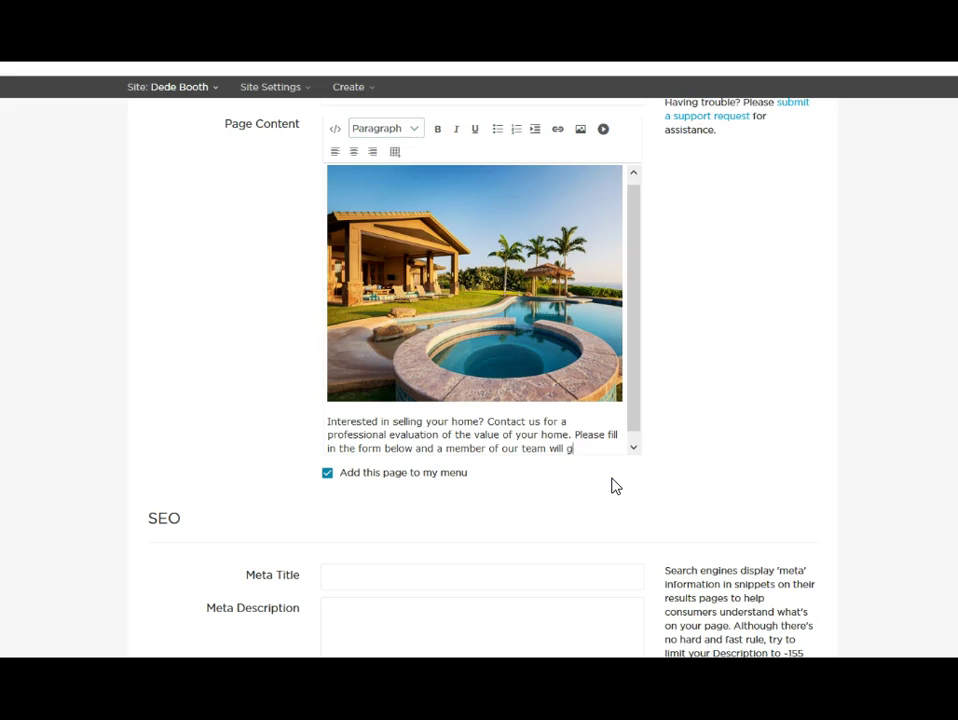
text(et back to you withi)
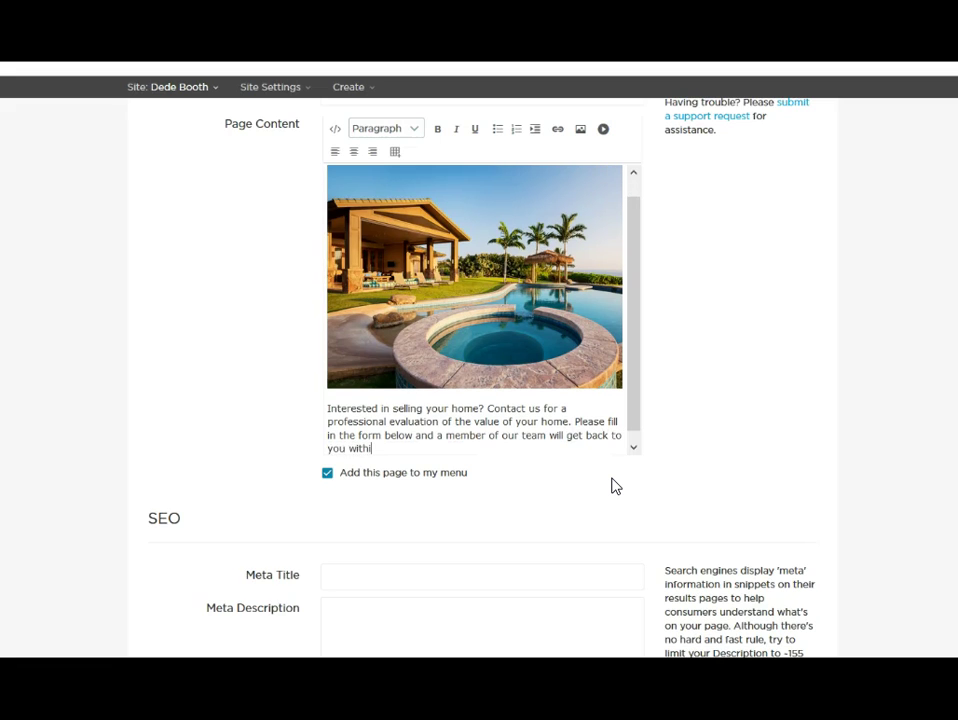
text(rs.)
key(Return)
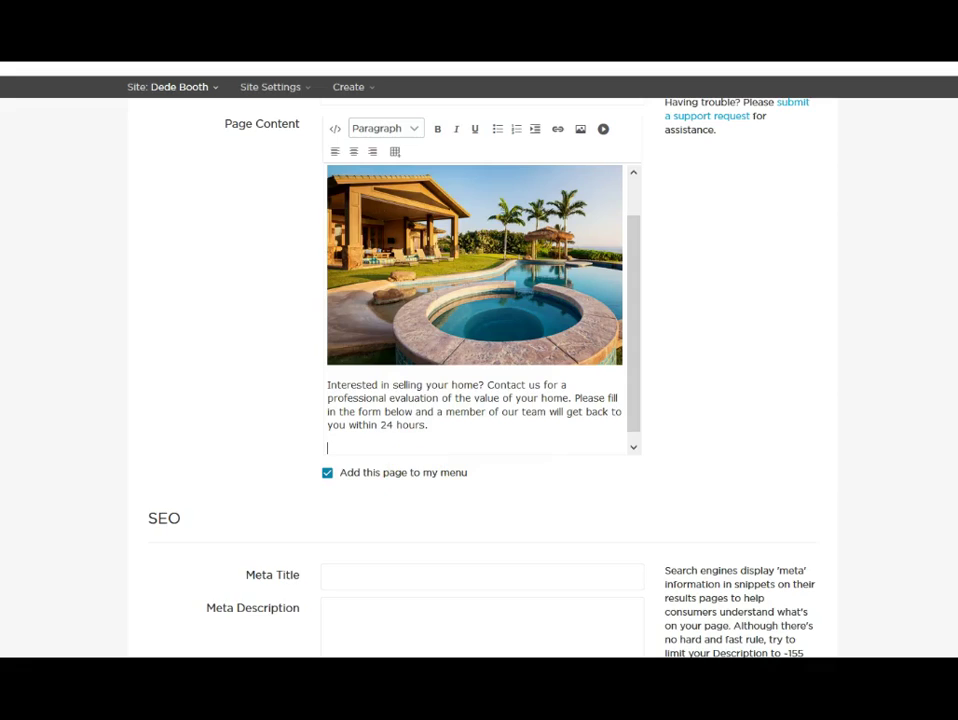
scroll(357, 494, up, 2)
scroll(509, 280, down, 2)
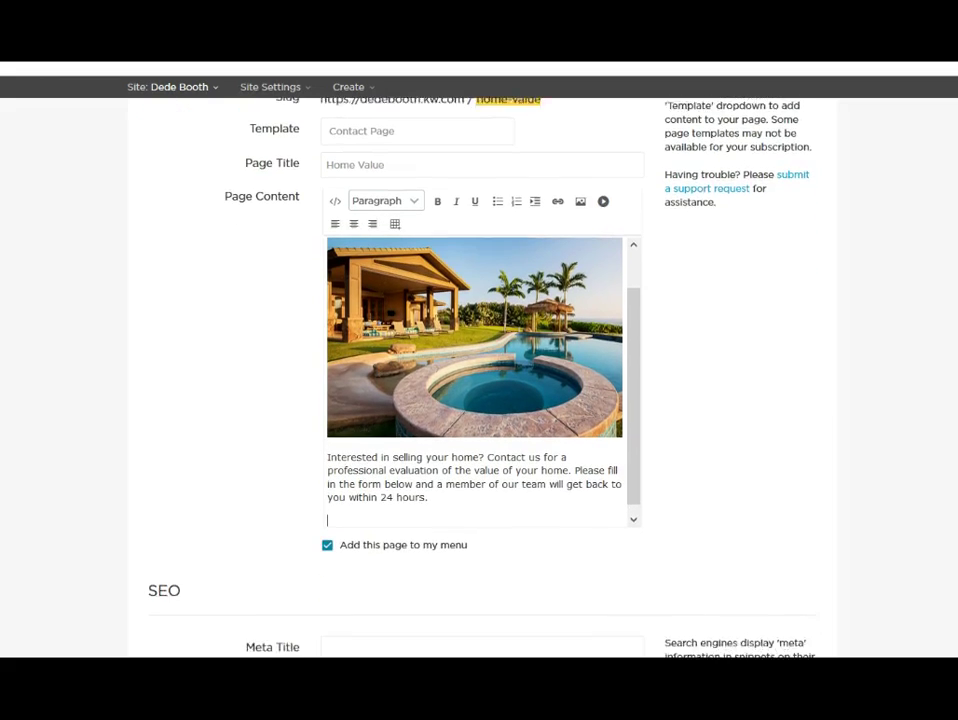
scroll(480, 380, down, 3)
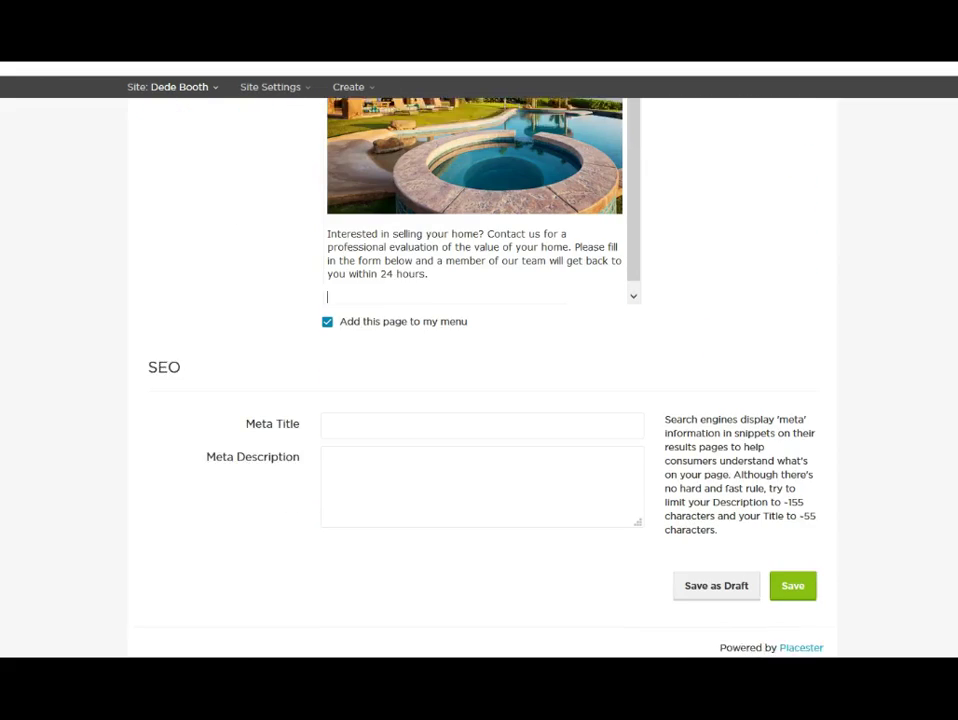
Save the Home Value page without editing the menu, and start a new page with the Testimonials Index template.
click(795, 566)
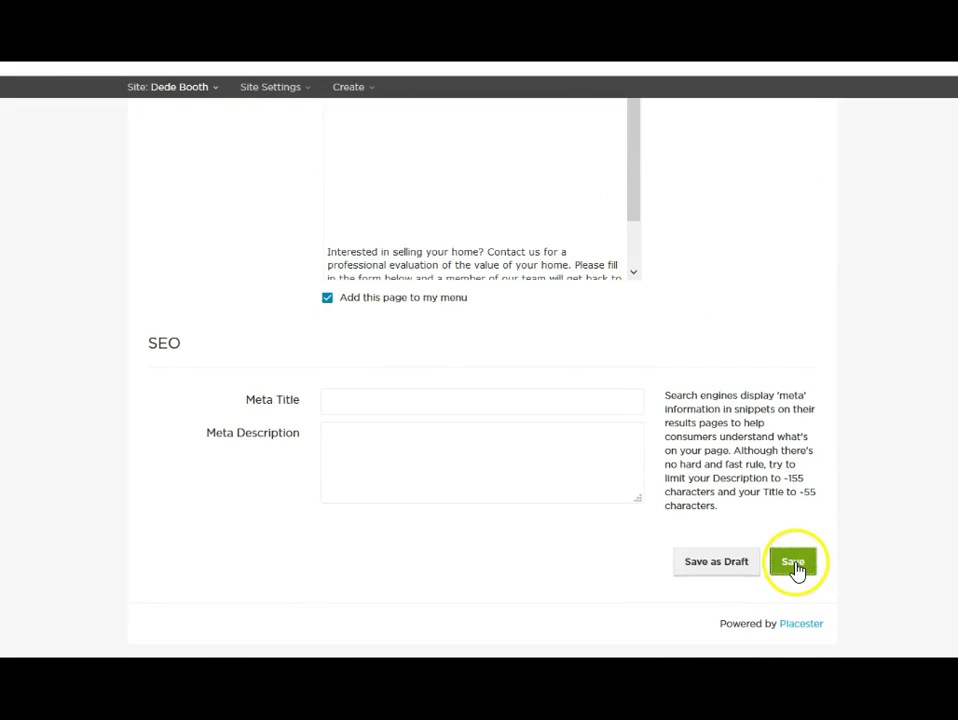
click(509, 273)
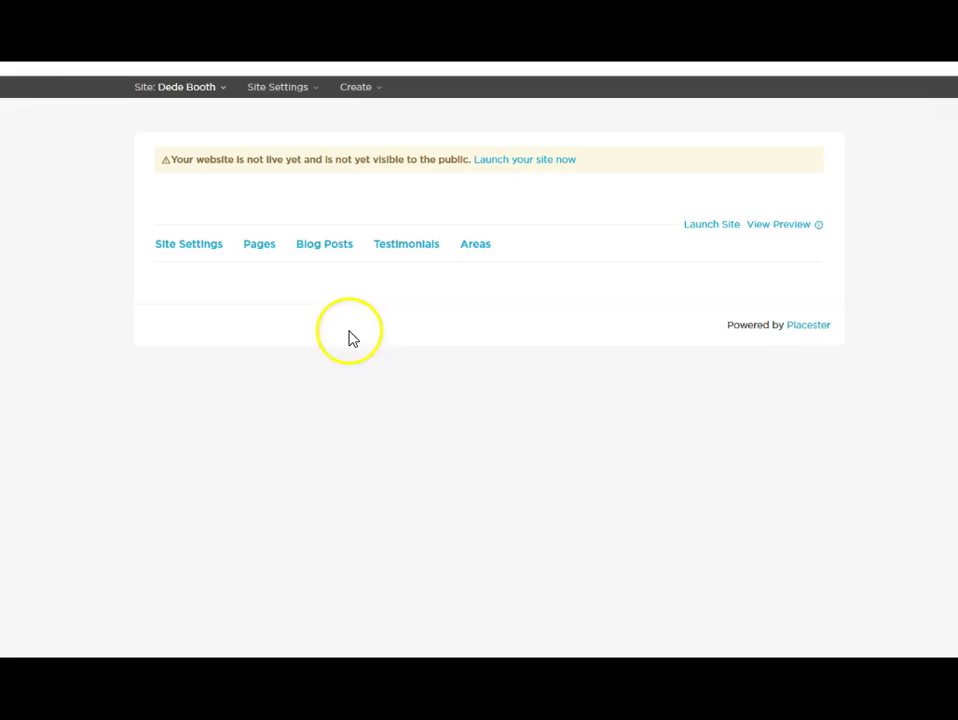
click(246, 322)
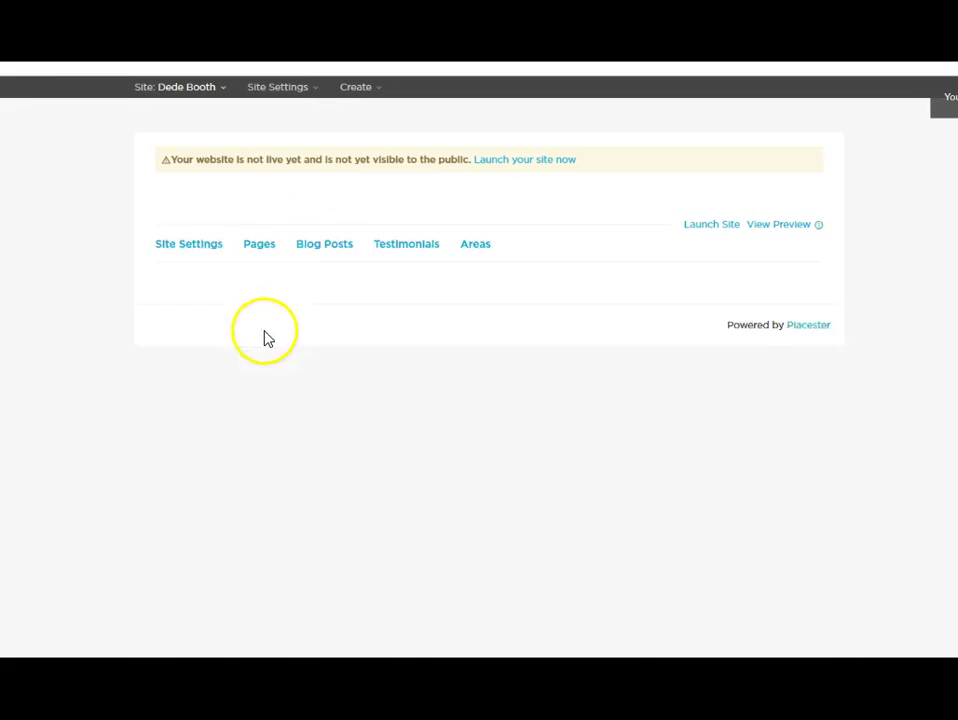
click(380, 410)
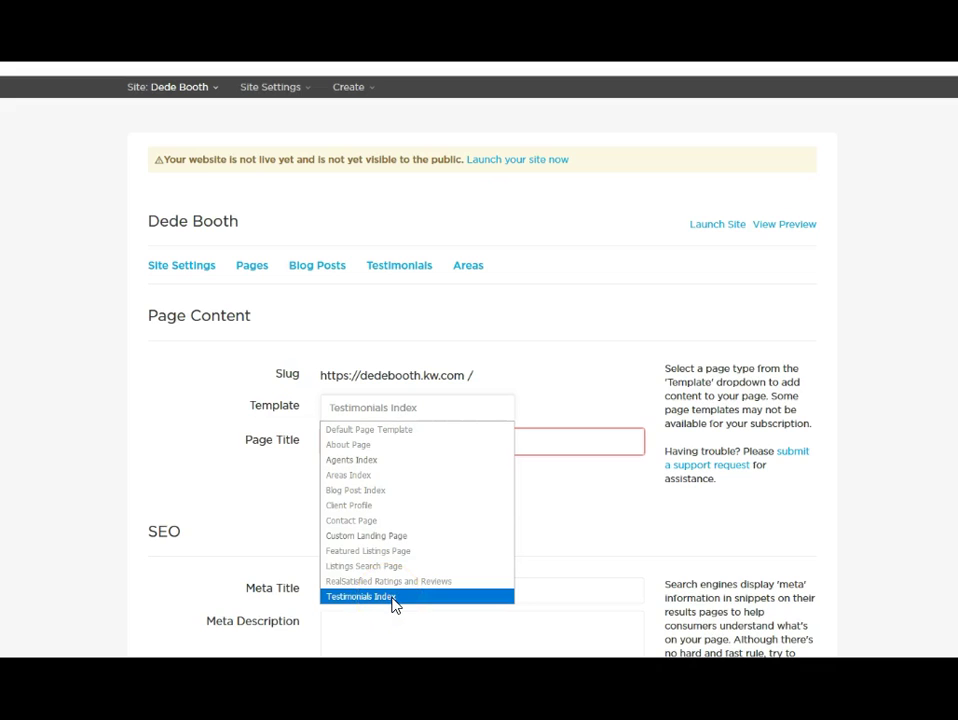
Add a new testimonial to the site with the title "Great Experience".
click(406, 268)
click(300, 320)
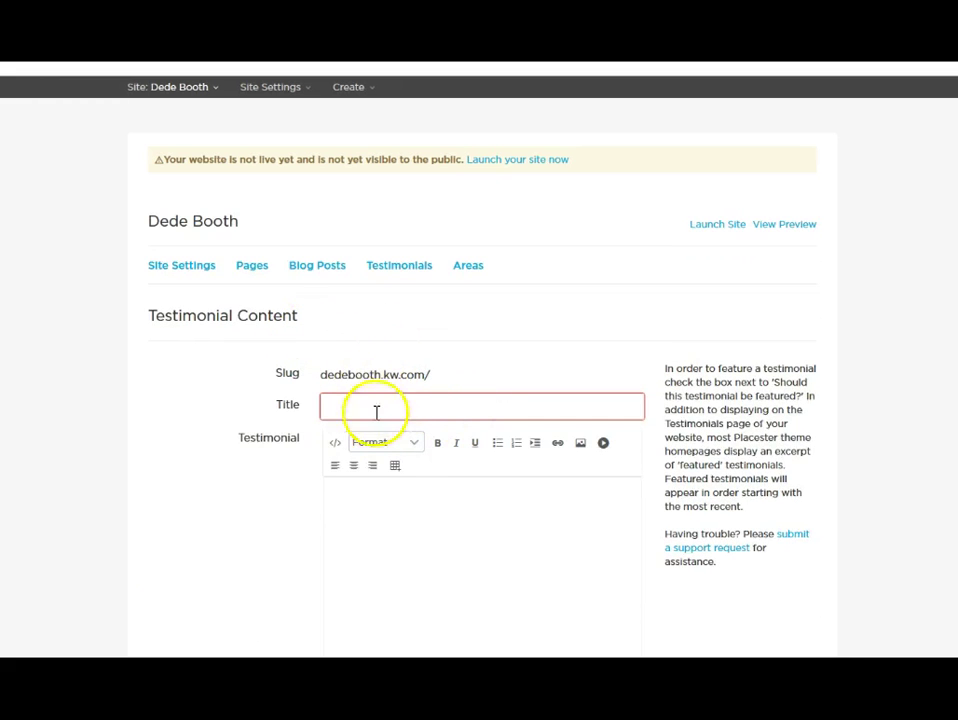
click(379, 404)
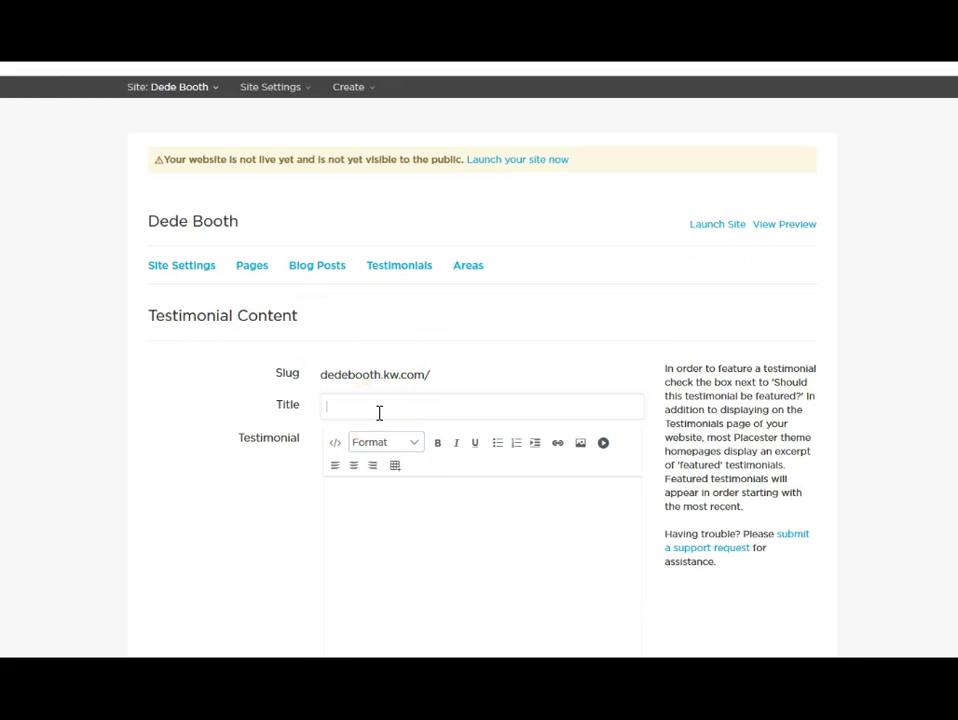
text(Gr)
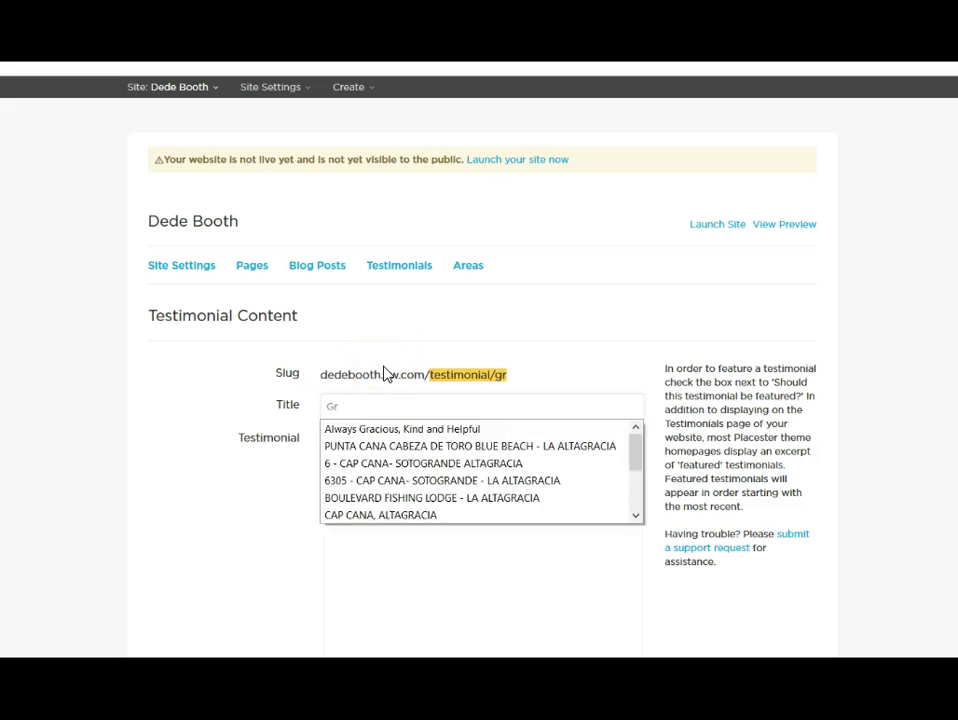
text(eat Experience)
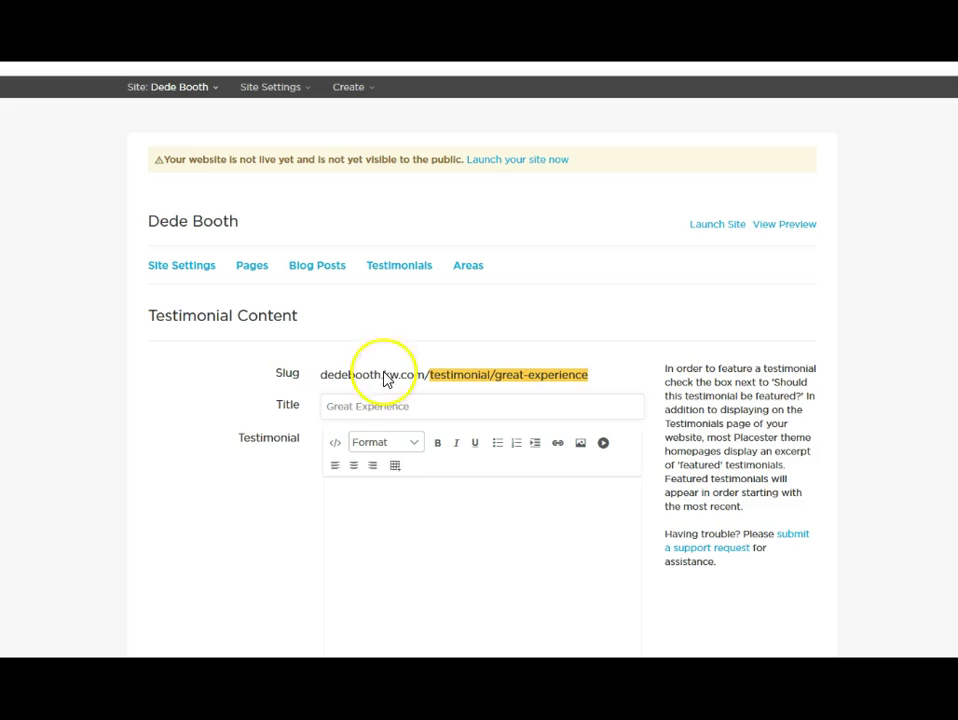
Write the testimonial, saying working with the agent was great and that she was "very attentive and showed us exactly what we were interested in purchasing.".
click(375, 496)
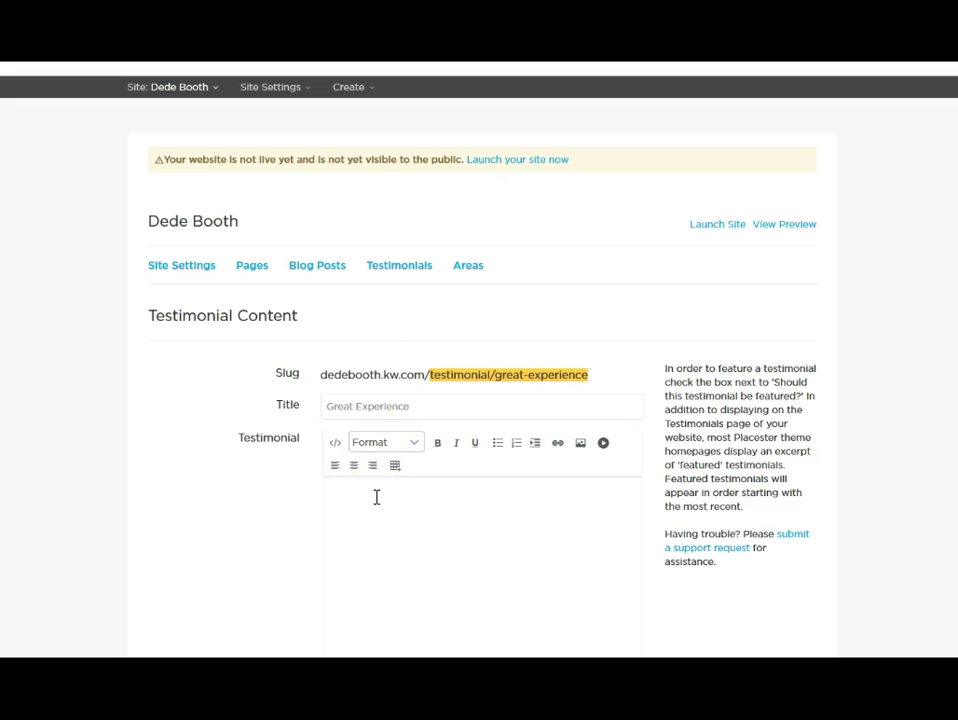
text(Working with Dede was great! She was very)
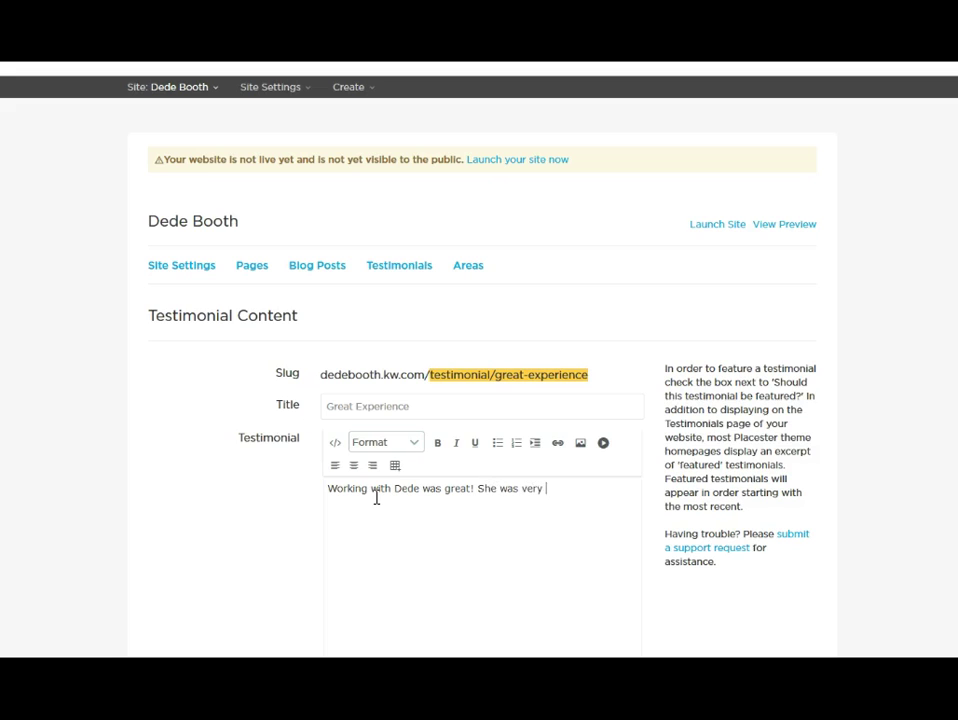
text( attentive and showed us ex)
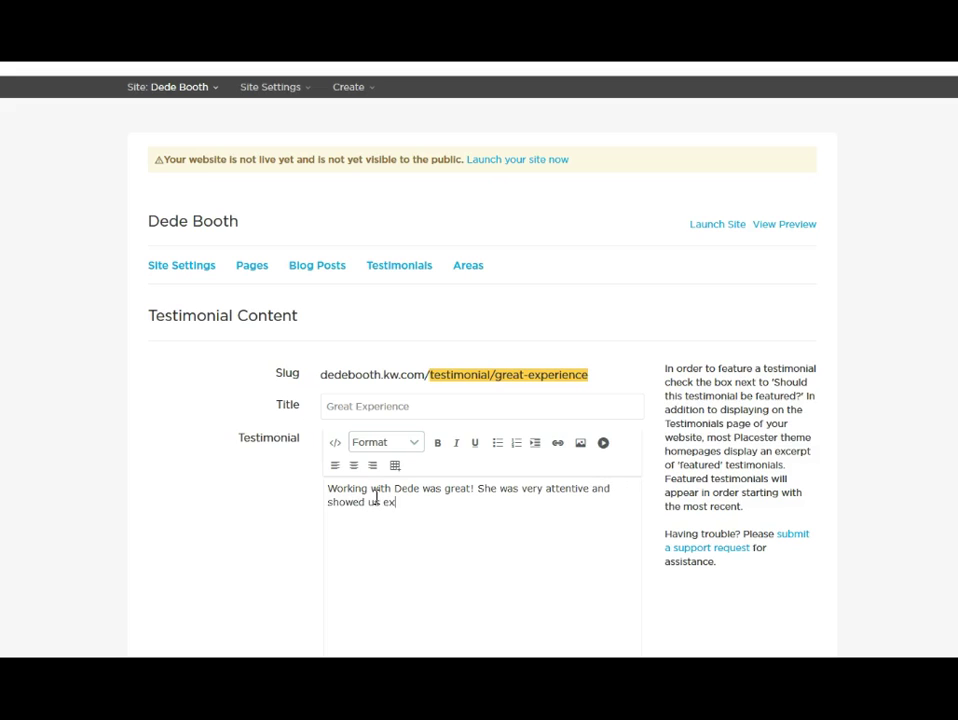
text(actly what we were interested in purchasing.)
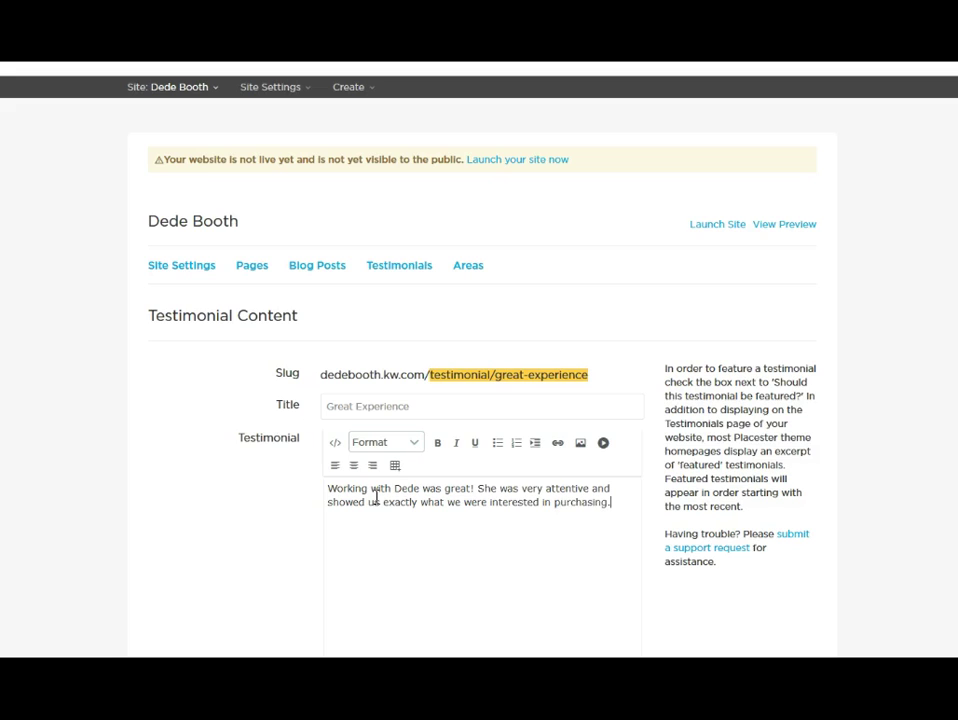
Set the testimonial to be featured on the homepage and look over the excerpt, featured image and SEO fields.
scroll(479, 400, down, 5)
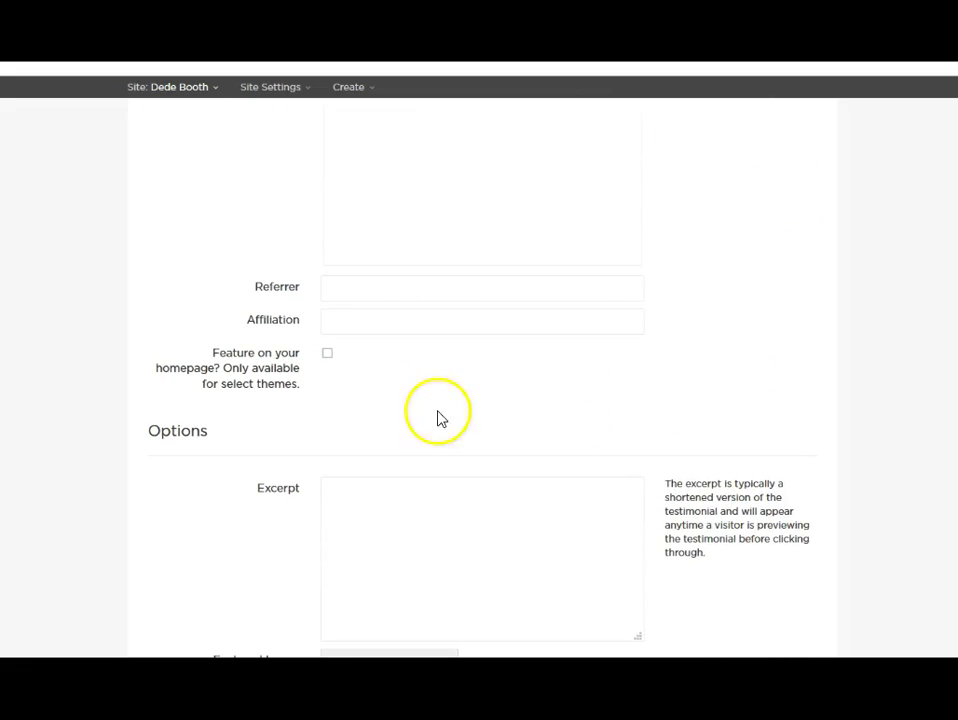
click(328, 355)
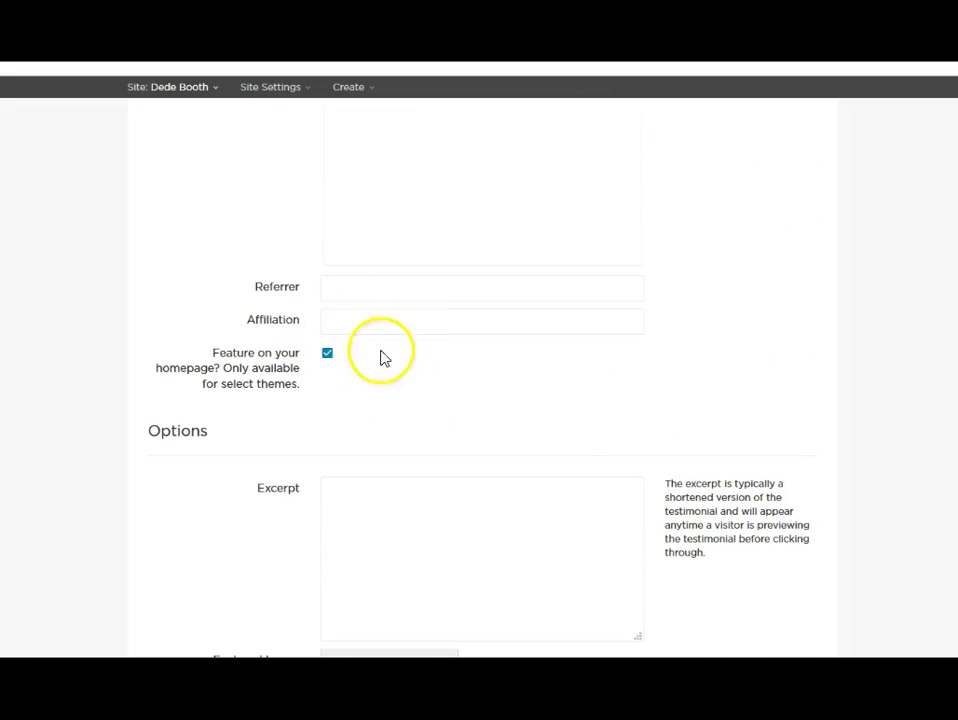
scroll(562, 410, down, 3)
scroll(467, 407, down, 3)
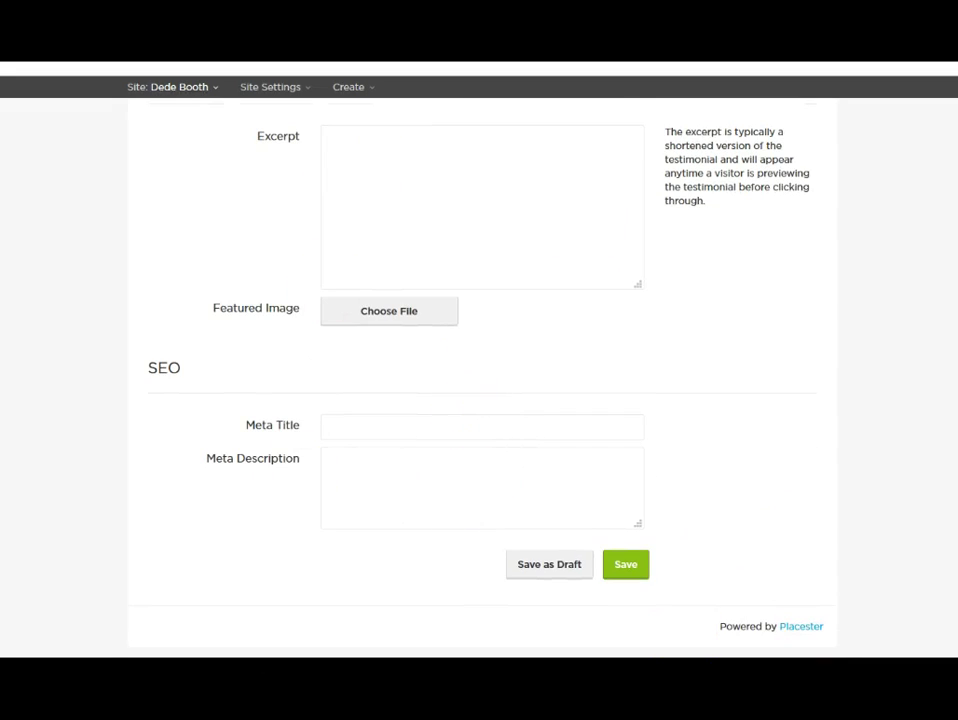
scroll(479, 370, up, 10)
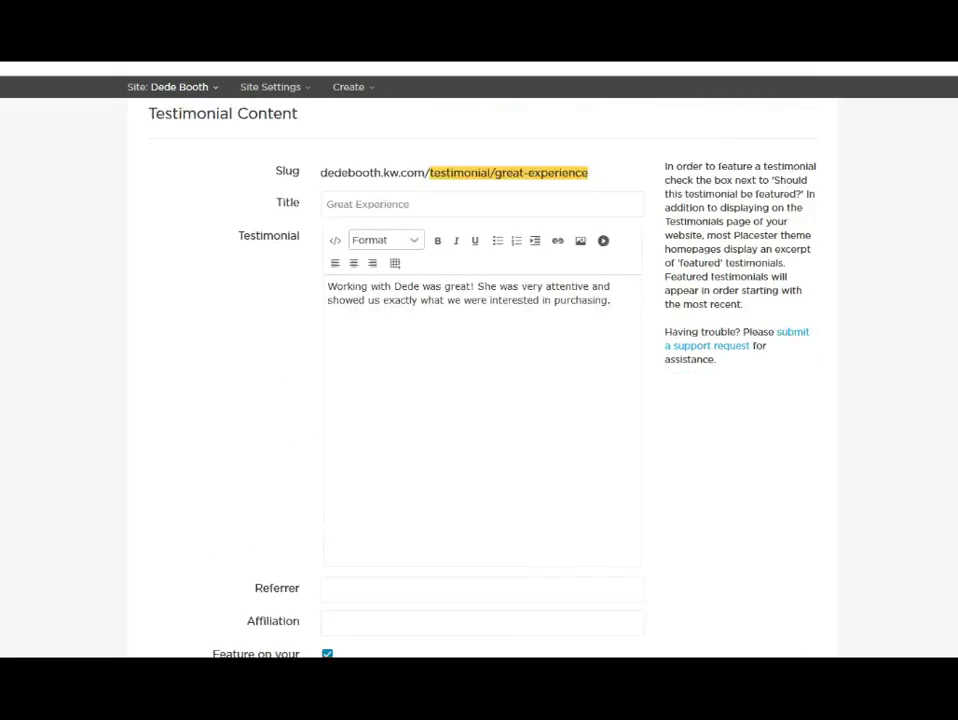
Enter the clients' first names as referrer and "Home Buyer in Sarasota" as affiliation, and save the testimonial.
scroll(479, 400, down, 3)
click(464, 325)
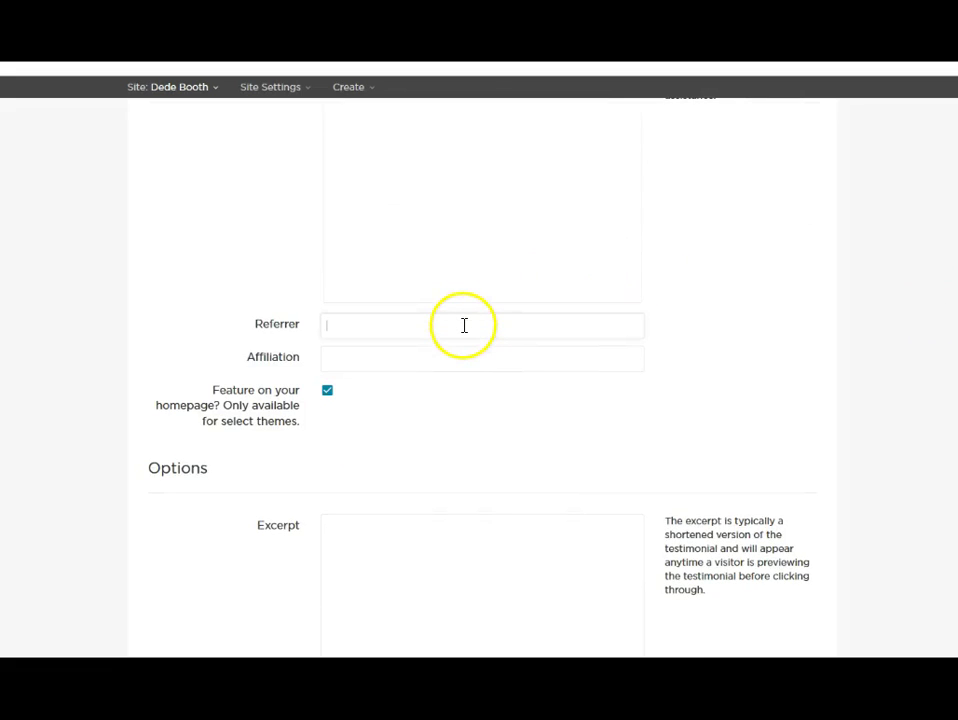
text(Sue and Bob)
click(432, 356)
text(H)
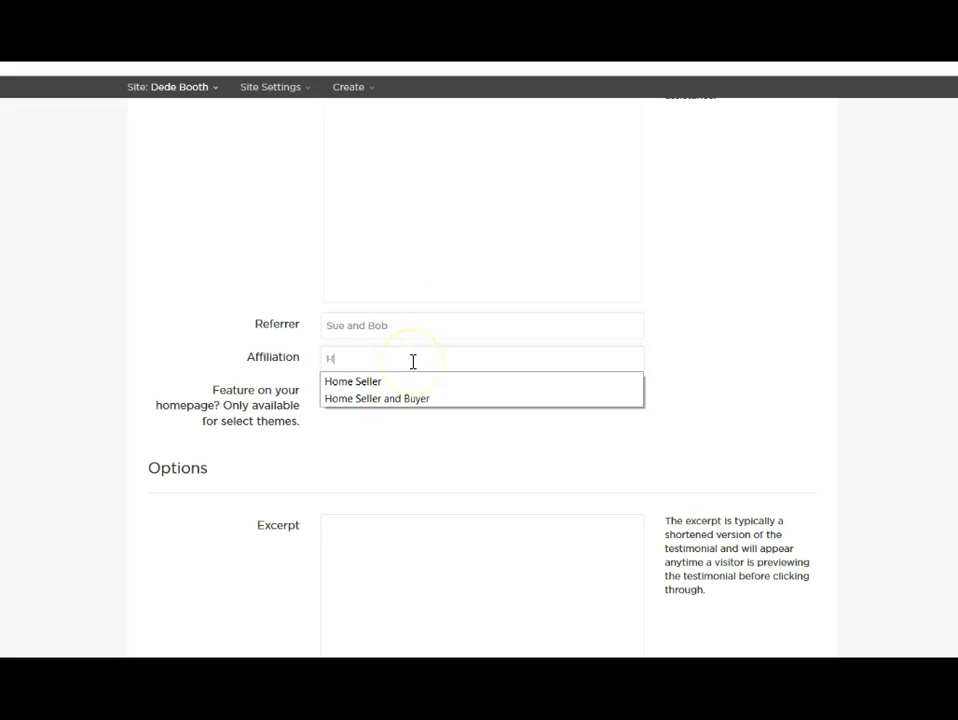
text(ome Buyer)
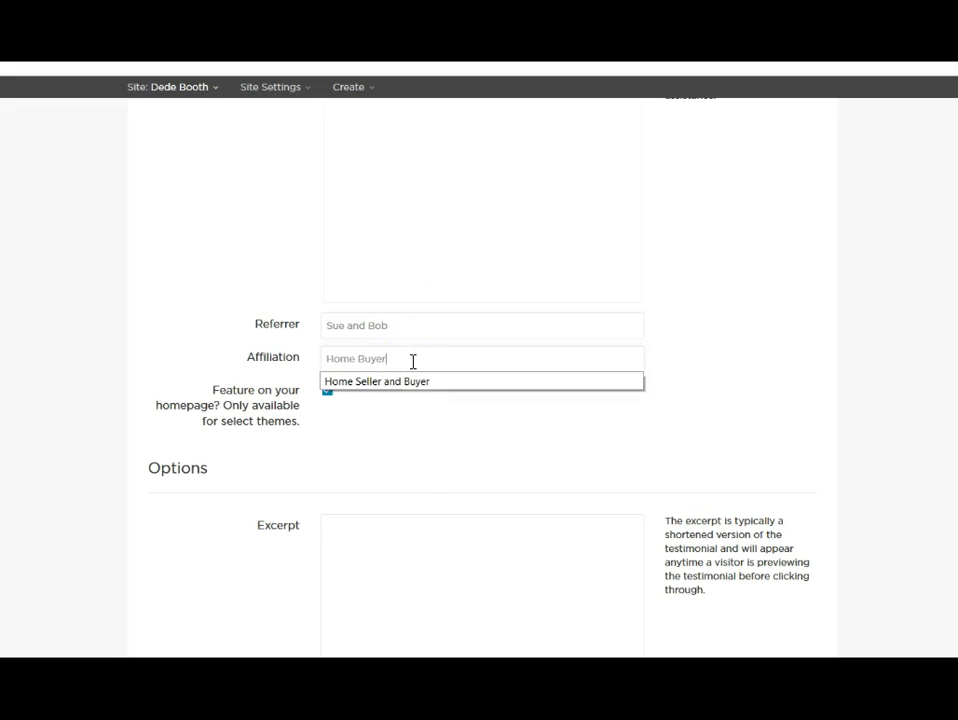
text( in Sarasota)
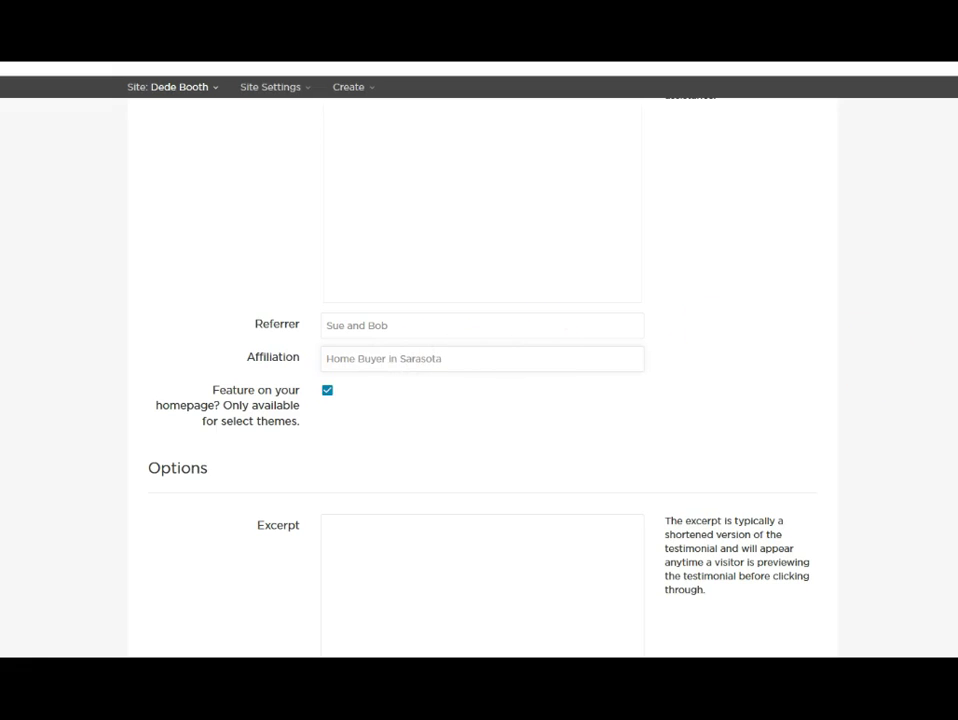
scroll(480, 380, down, 5)
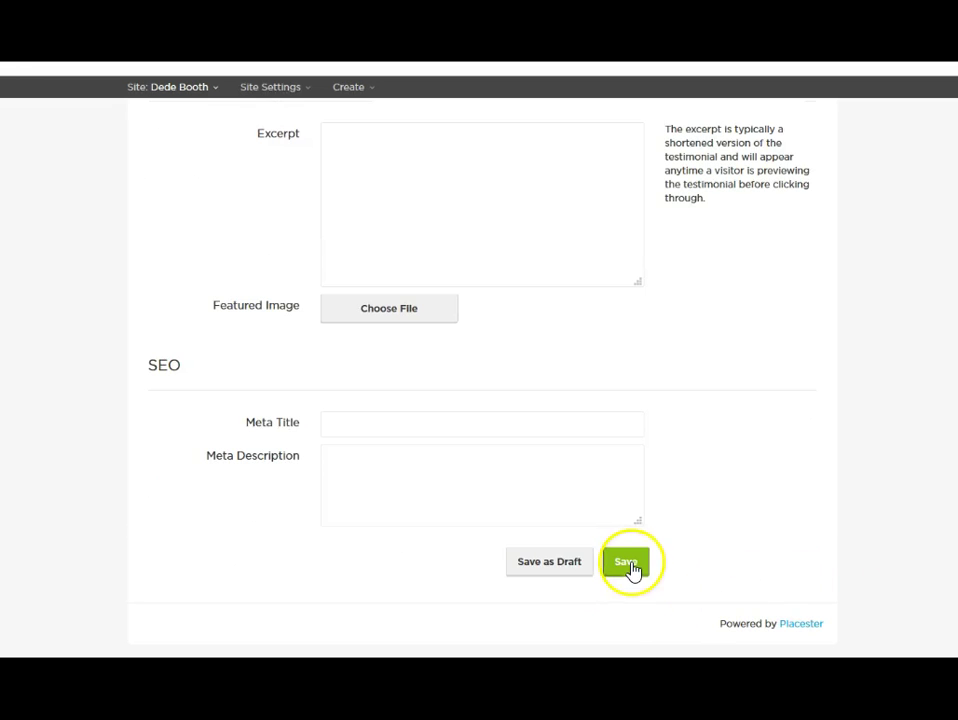
click(628, 564)
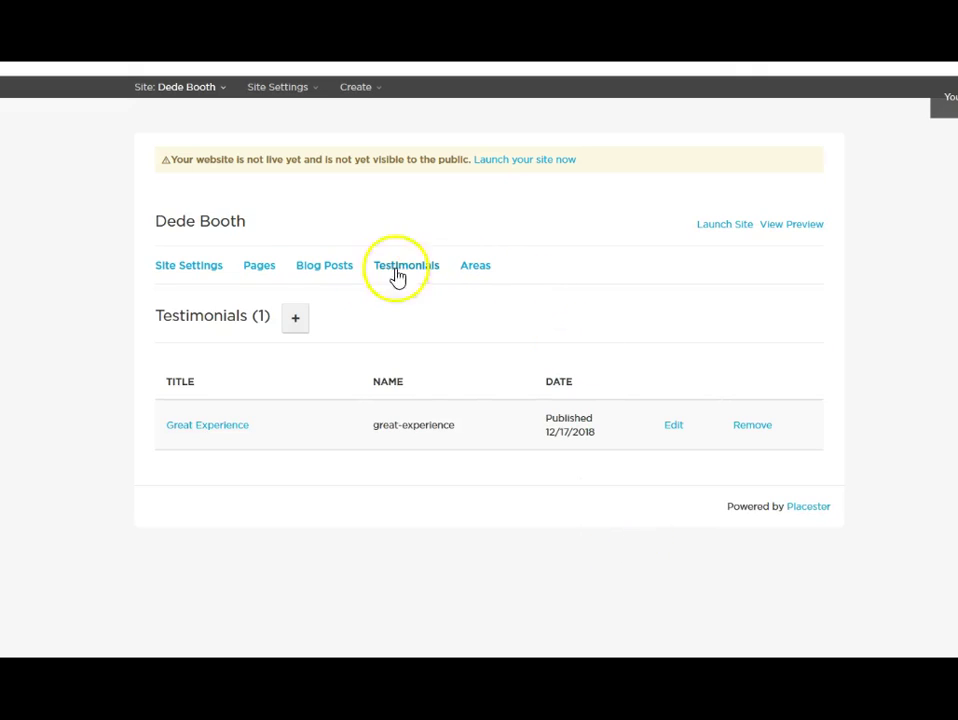
Create a new page with the Testimonials Index template and title it "Testimonials".
click(272, 274)
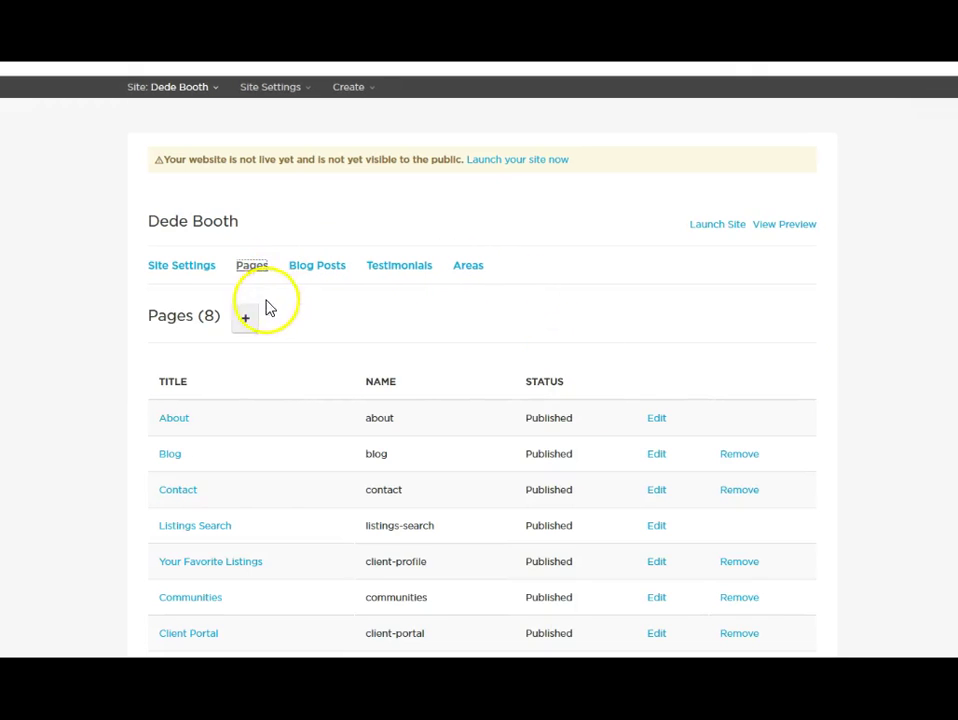
scroll(352, 376, down, 1)
scroll(352, 376, down, 1)
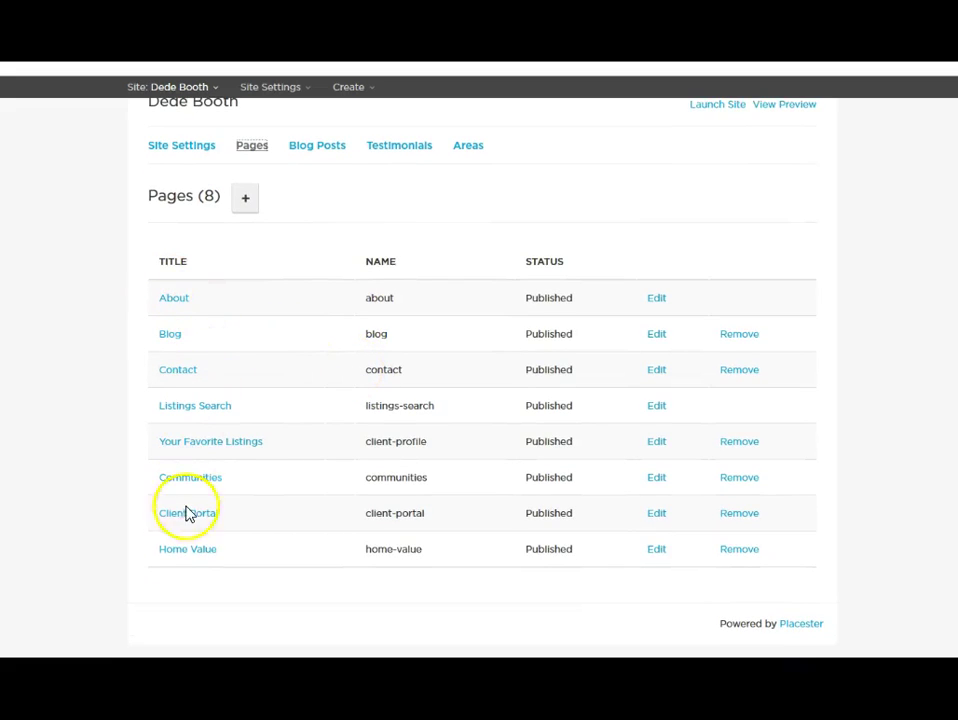
click(250, 200)
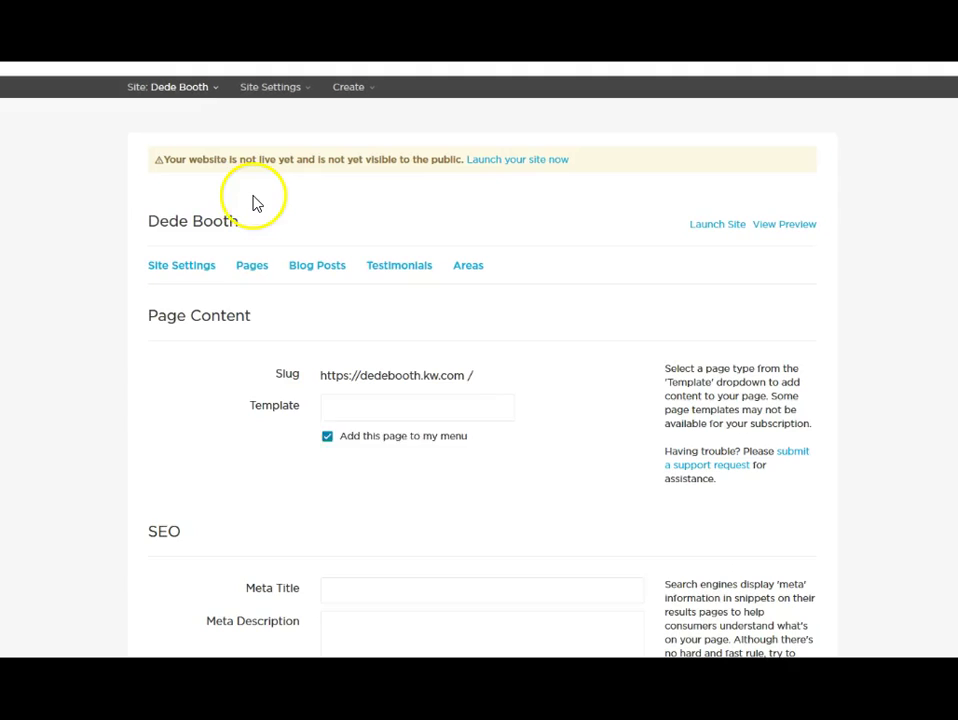
click(395, 443)
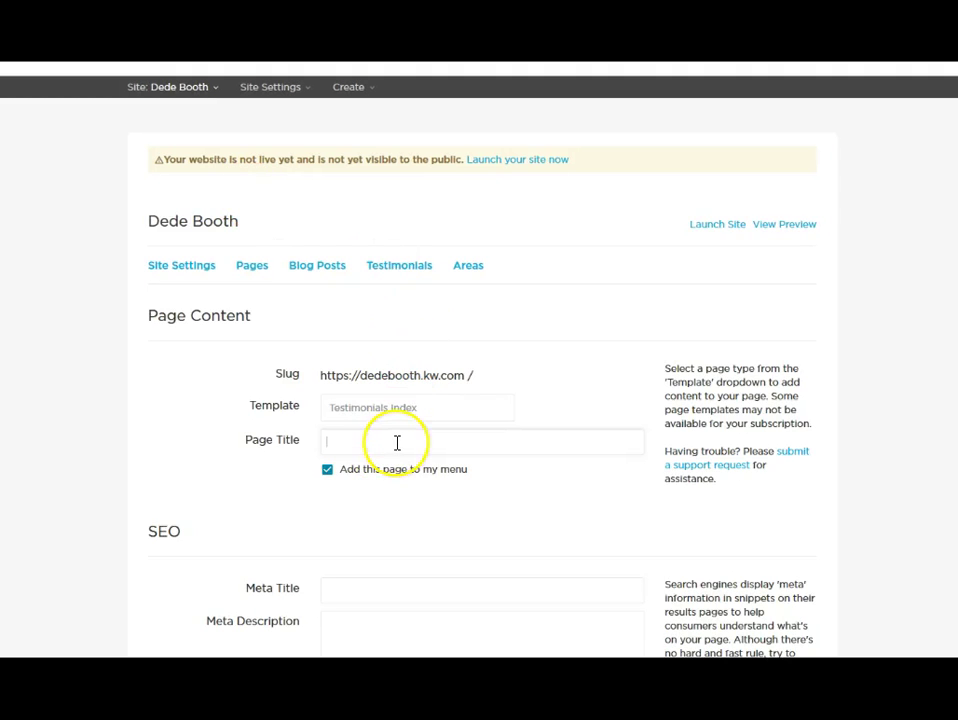
text(Test)
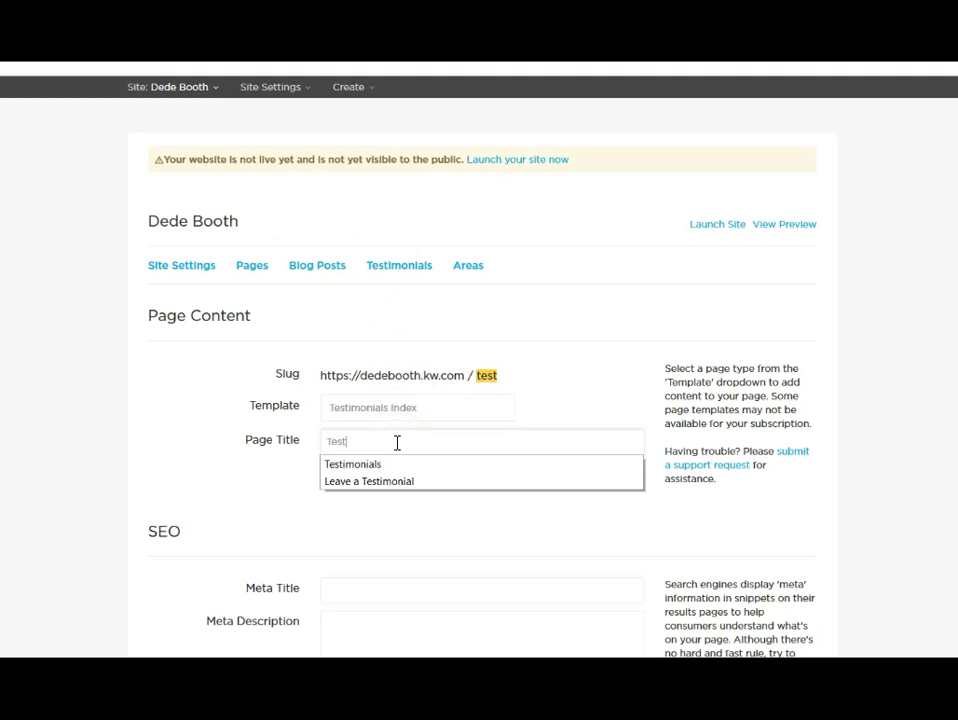
click(389, 466)
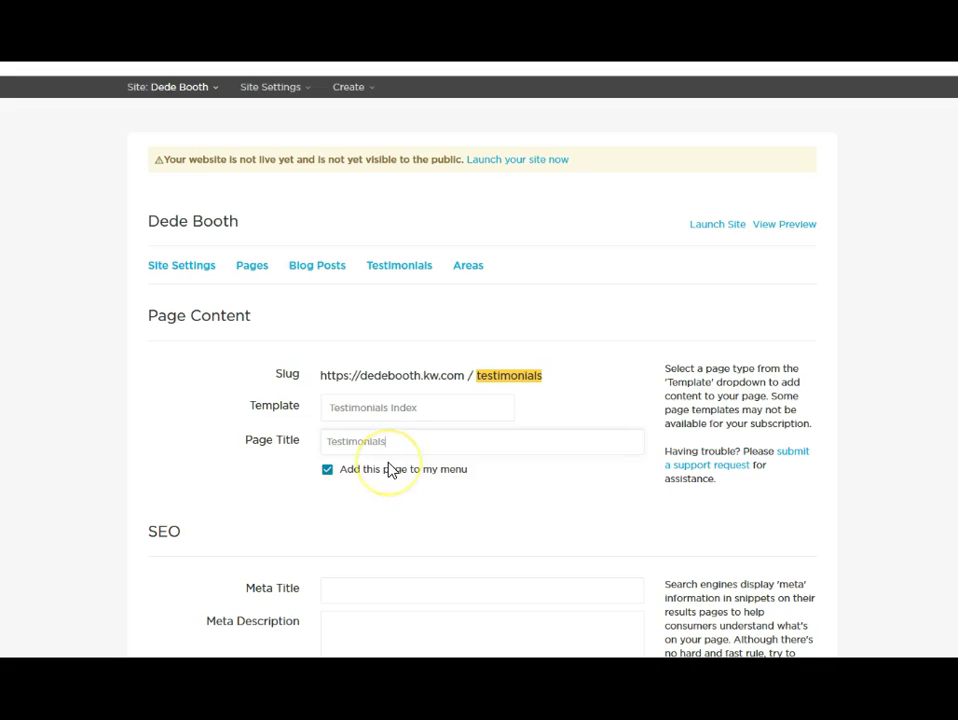
Save the Testimonials page with its menu option enabled, and decline to edit the menu.
scroll(535, 430, down, 3)
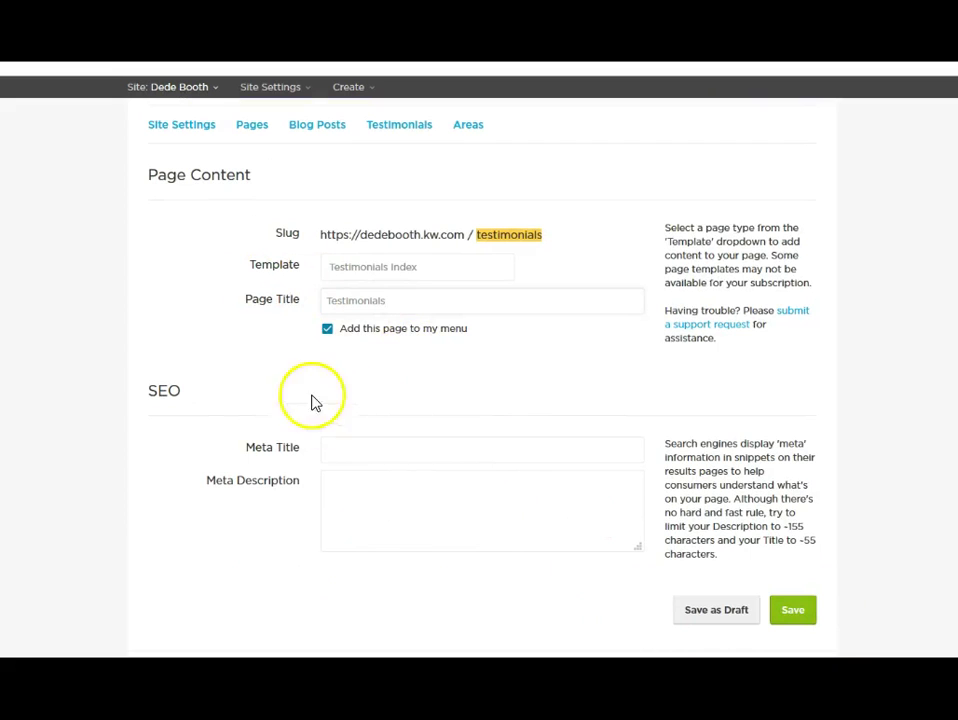
click(812, 607)
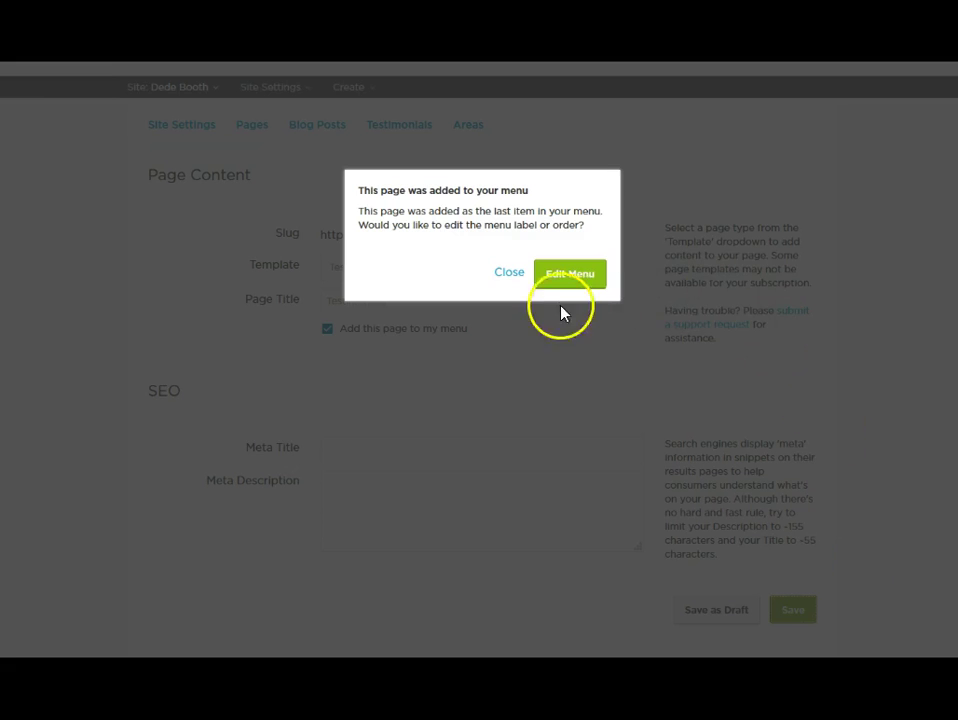
click(505, 274)
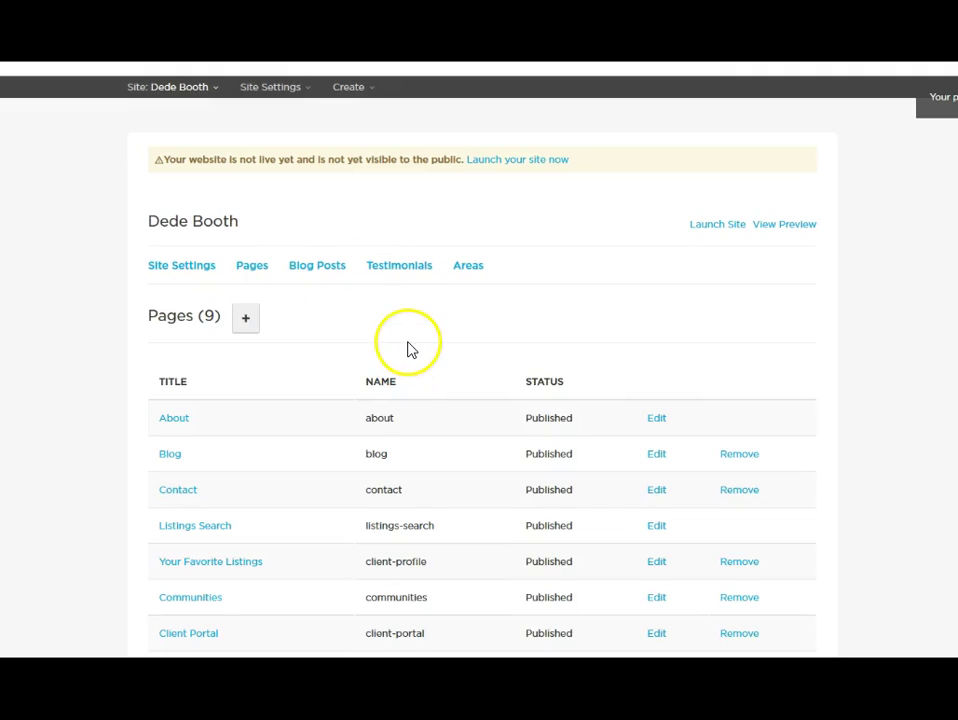
Open the site's menu configuration and reload the site preview to check how the menu items are laid out.
click(173, 268)
scroll(201, 290, down, 4)
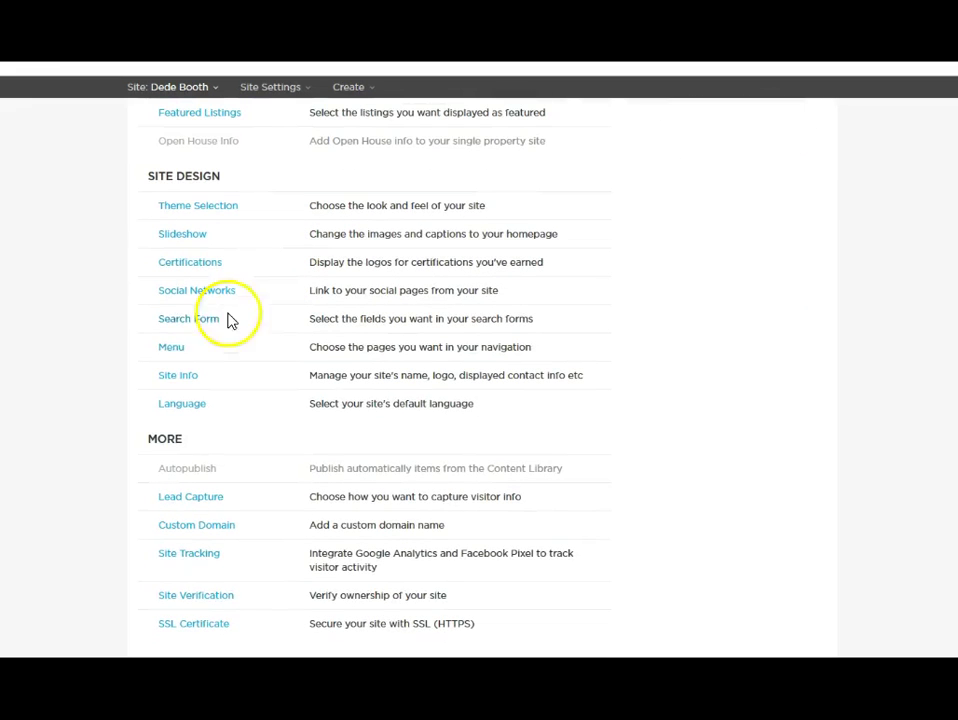
click(177, 350)
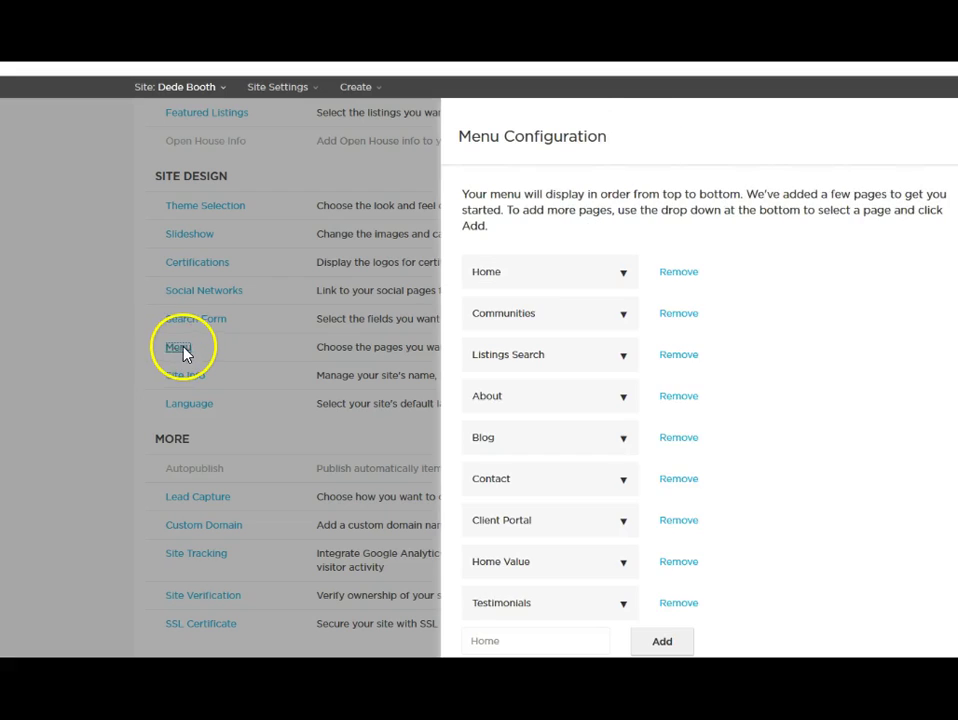
scroll(778, 312, down, 1)
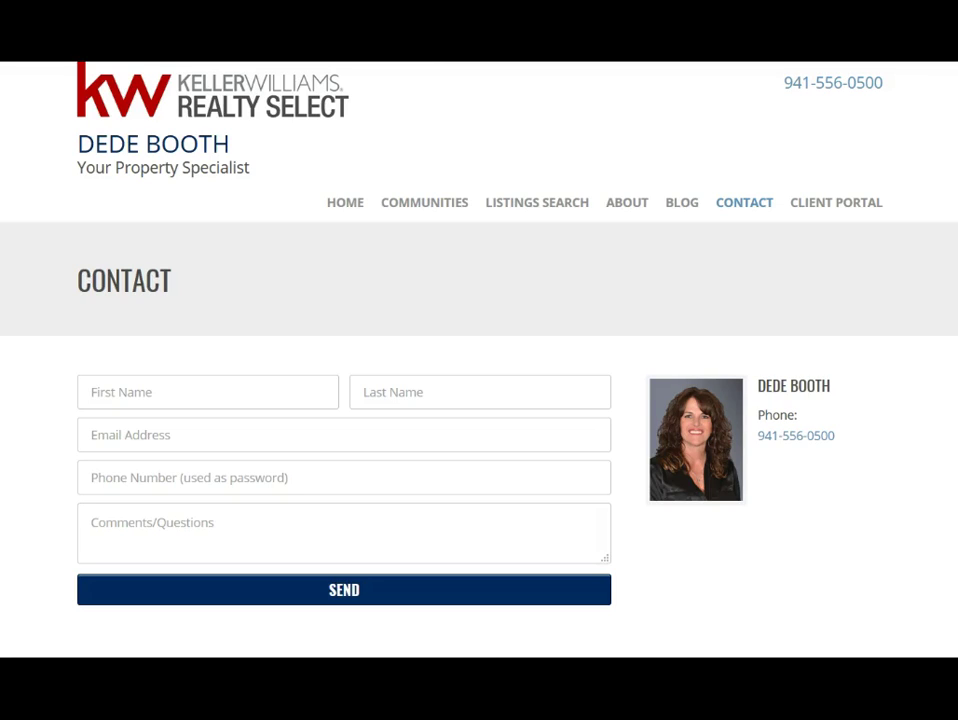
key(F5)
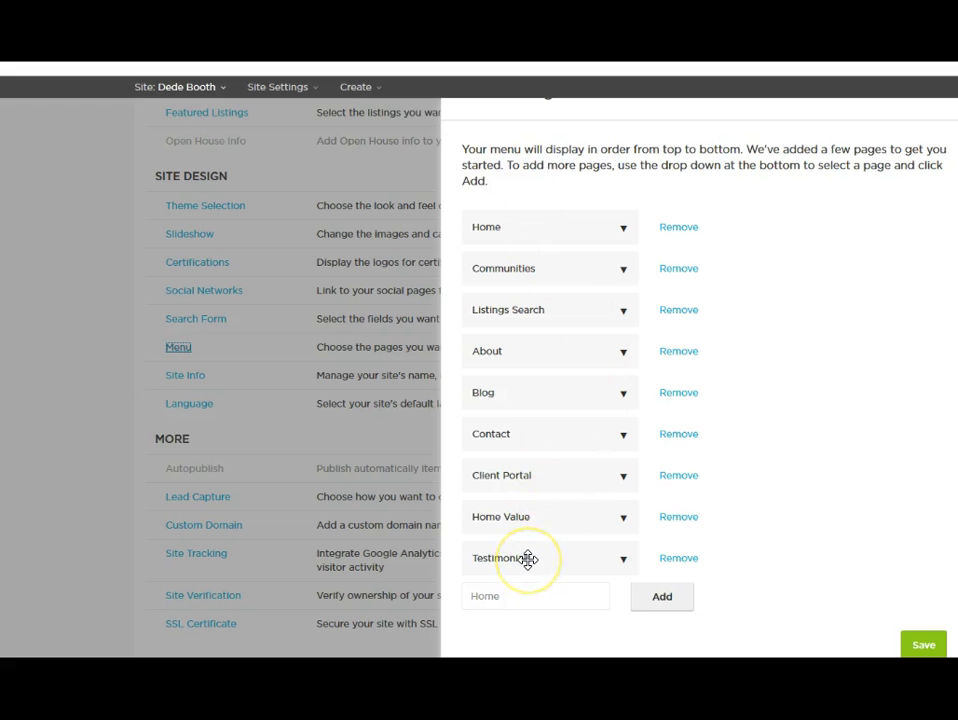
Nest Testimonials under About in the menu order and place Home Value between Listings Search and About.
drag(528, 560, 526, 393)
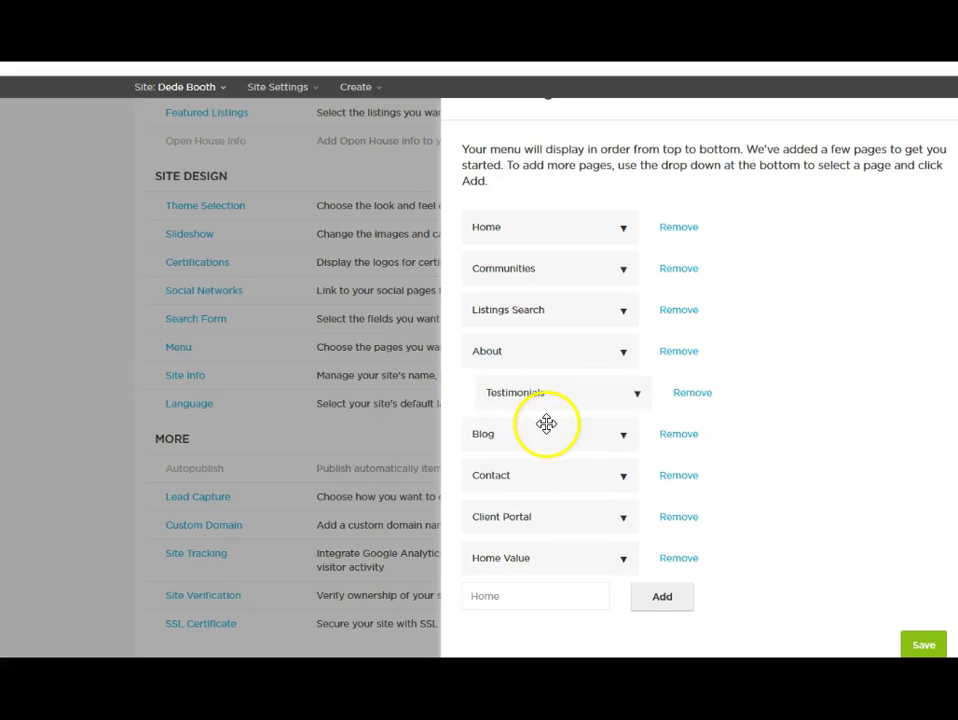
drag(535, 564, 532, 385)
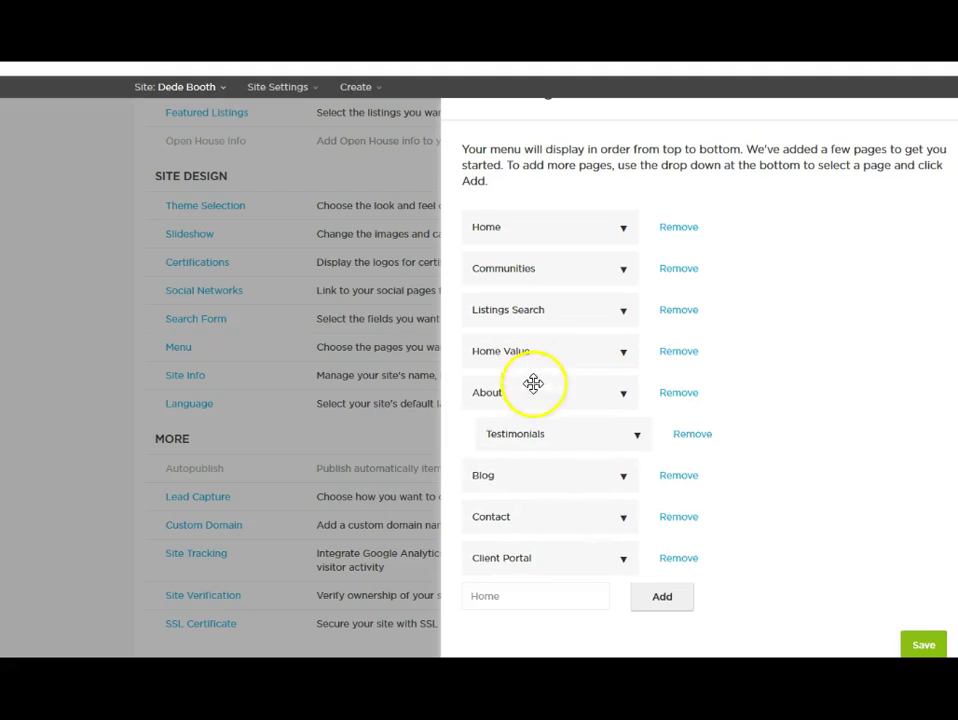
Nest Client Portal under Listings Search, then save the menu and check its submenus on the site.
click(517, 557)
drag(518, 561, 524, 351)
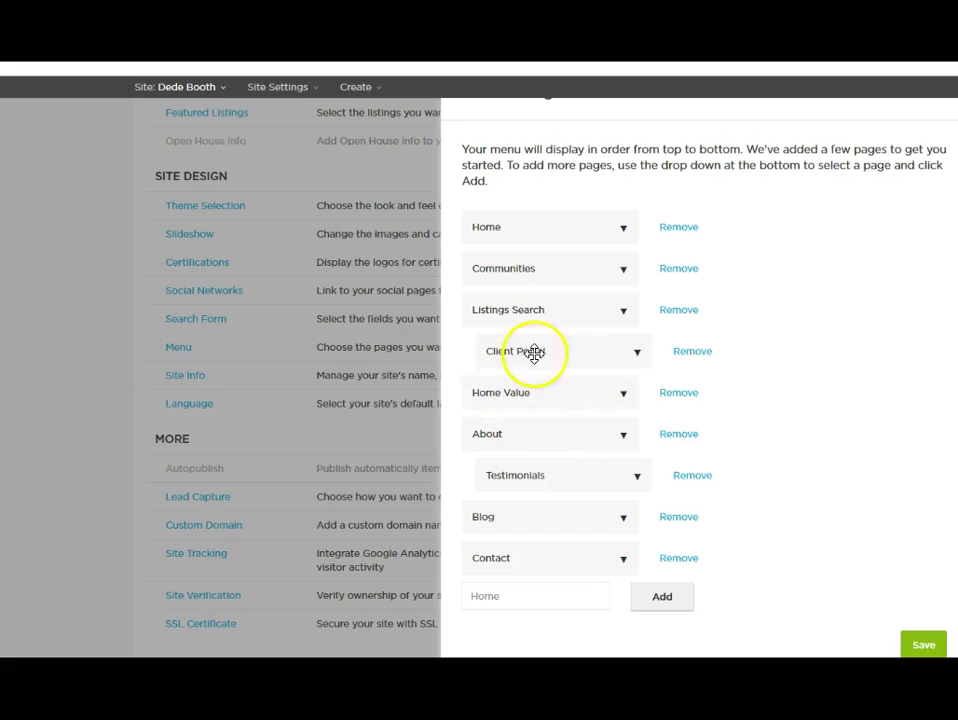
click(926, 645)
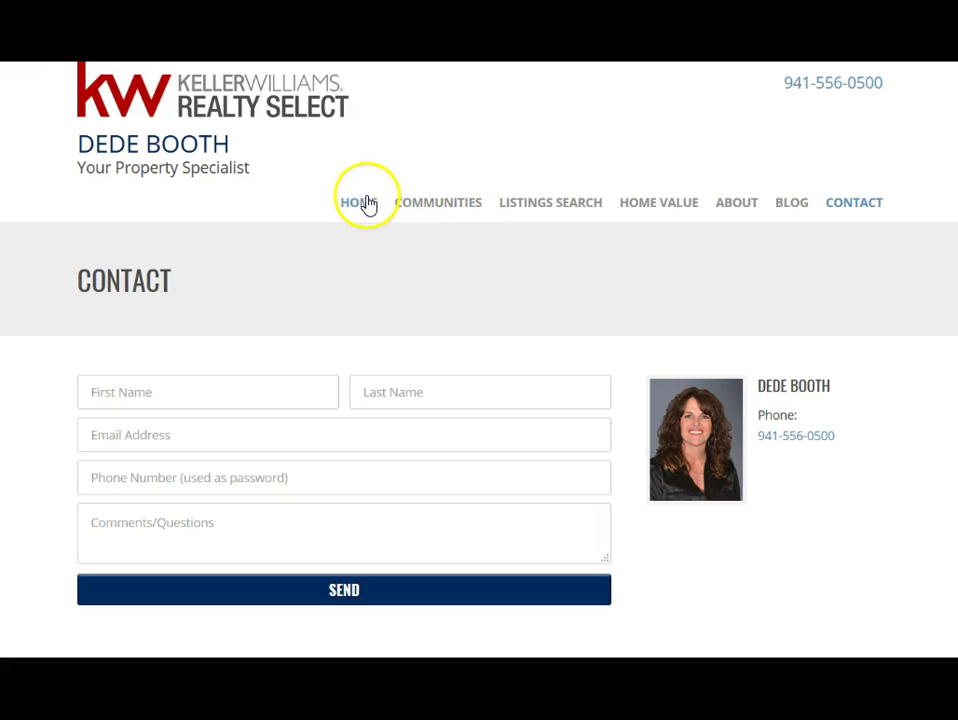
mouse_move(539, 216)
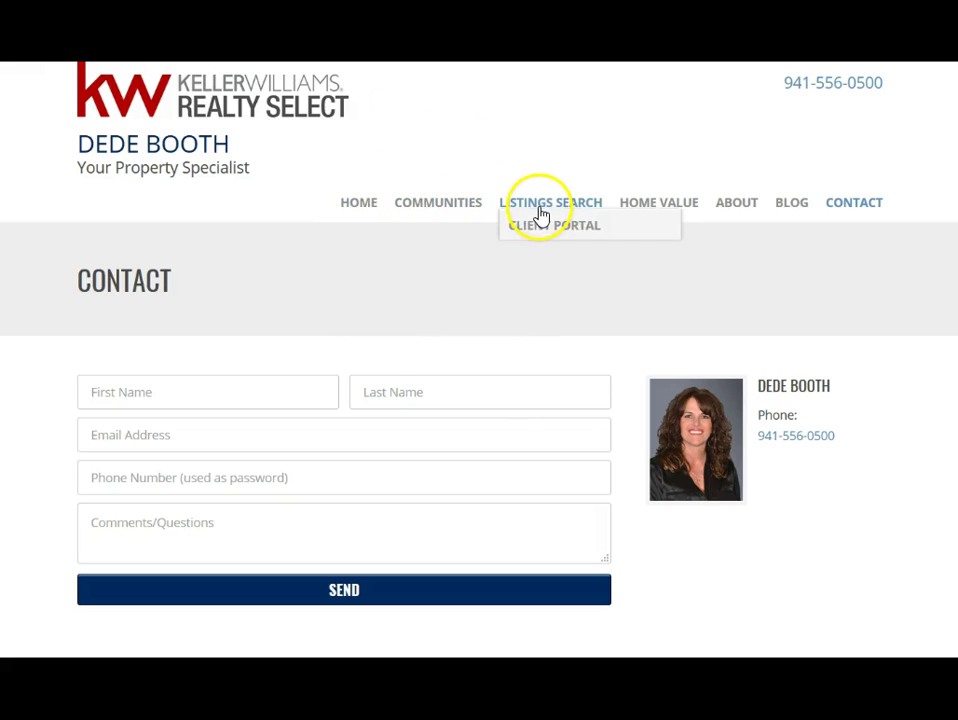
mouse_move(734, 213)
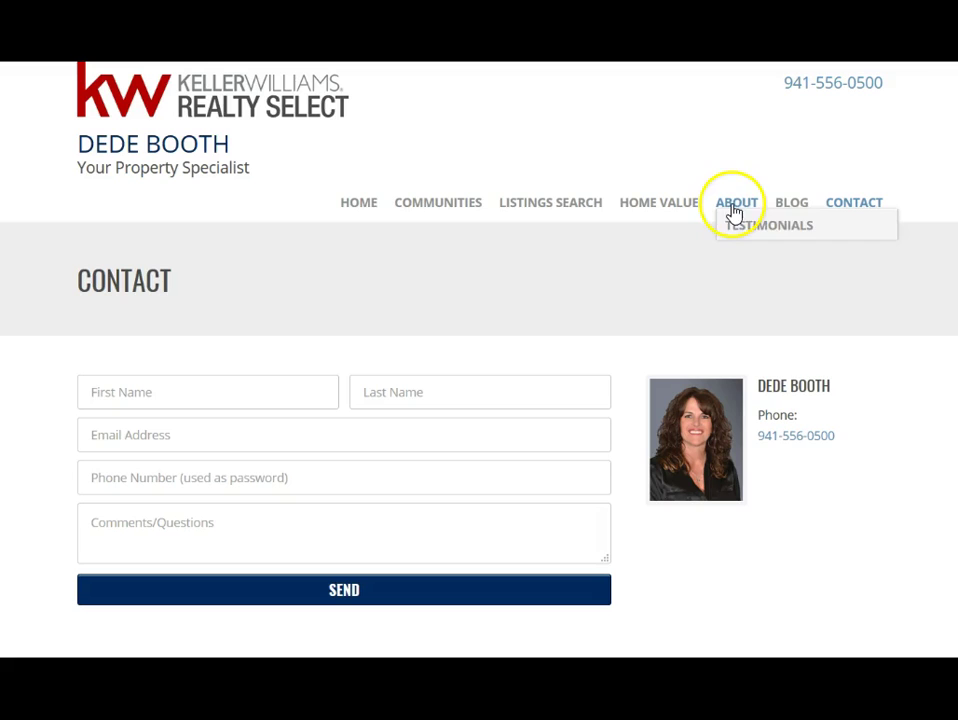